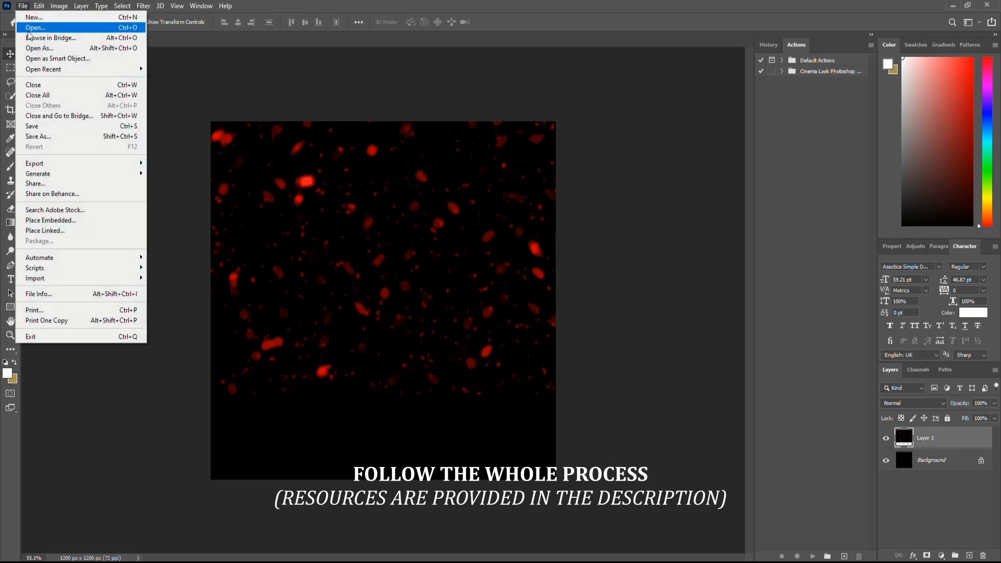
Open Spot Layer 2 and bring its white speckle texture into the poster document, positioned over the red spots.
double_click(589, 194)
drag(362, 224, 332, 204)
drag(355, 265, 390, 280)
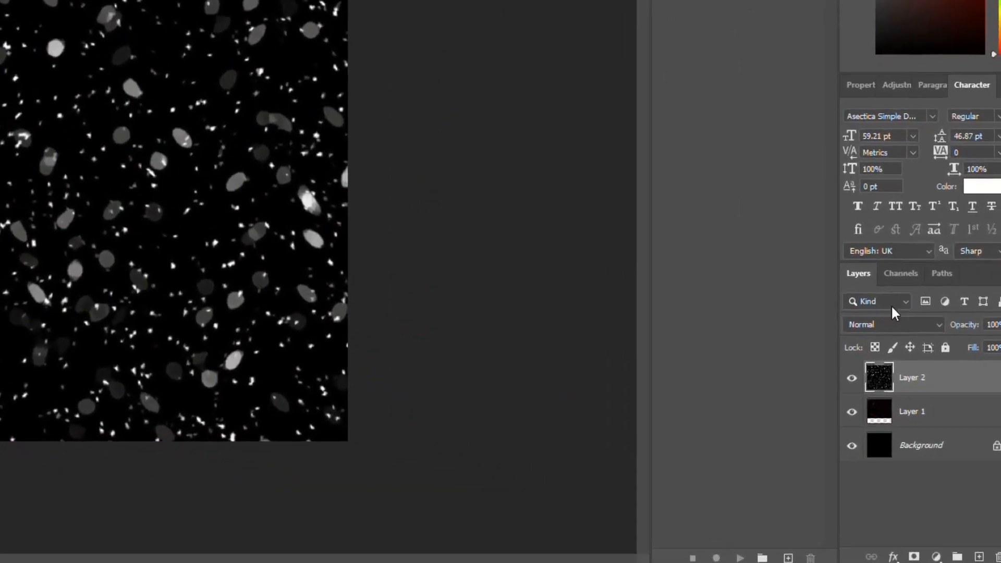
Set the white speckle layer's blend mode to Linear Light and its opacity to 45%.
click(926, 400)
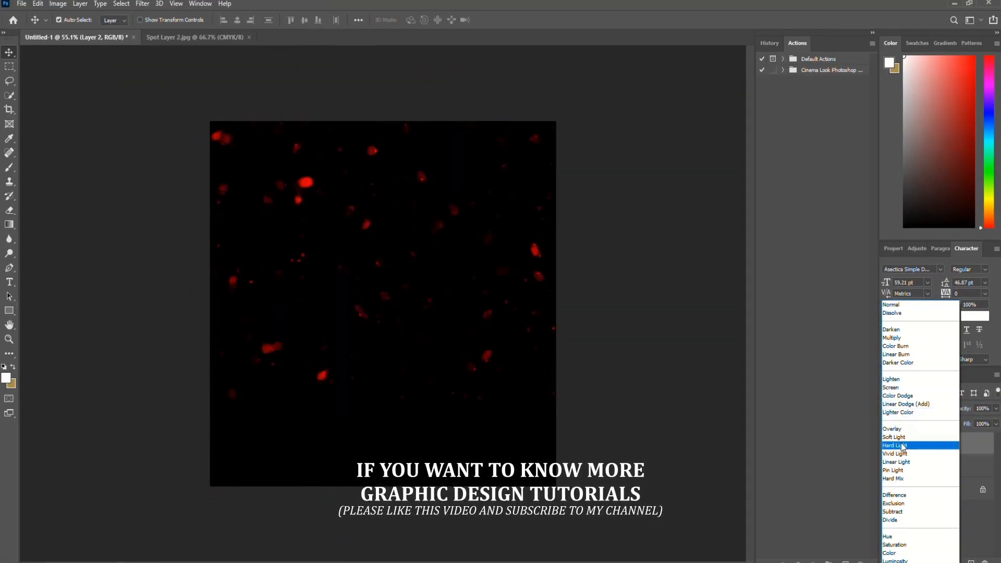
click(906, 464)
drag(964, 410, 935, 414)
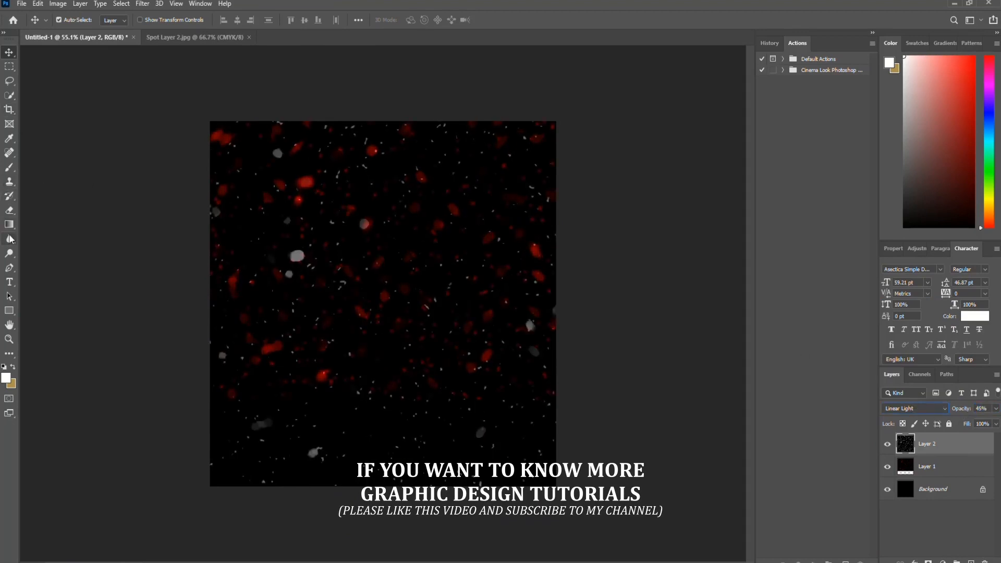
Fade out the speckles across the lower part of the canvas with a large soft eraser at 20% opacity.
click(9, 211)
click(365, 464)
click(292, 464)
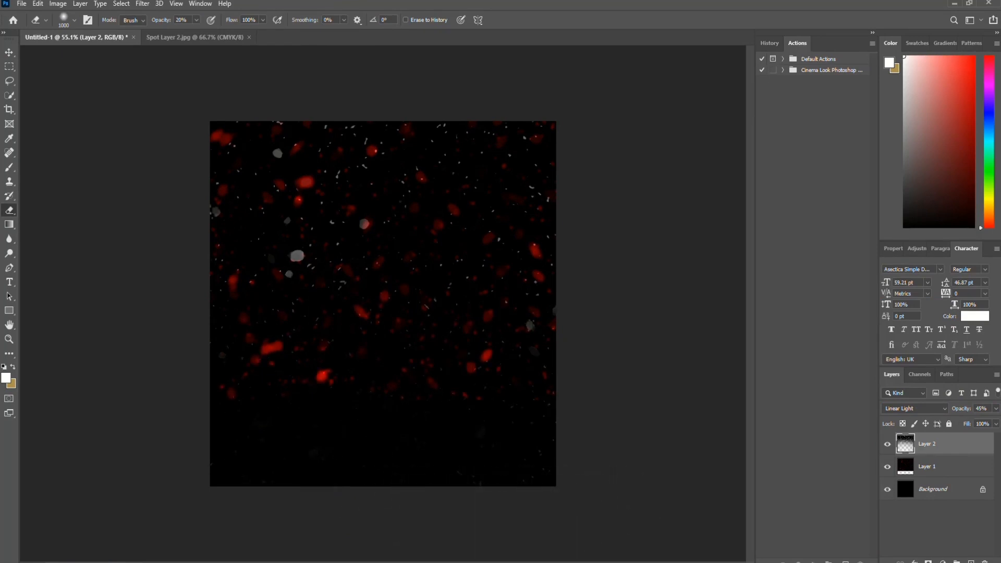
key(v)
Open the concert crowd image 7xm.xyz567703 from the Social Media Valentines folder.
click(21, 4)
click(39, 26)
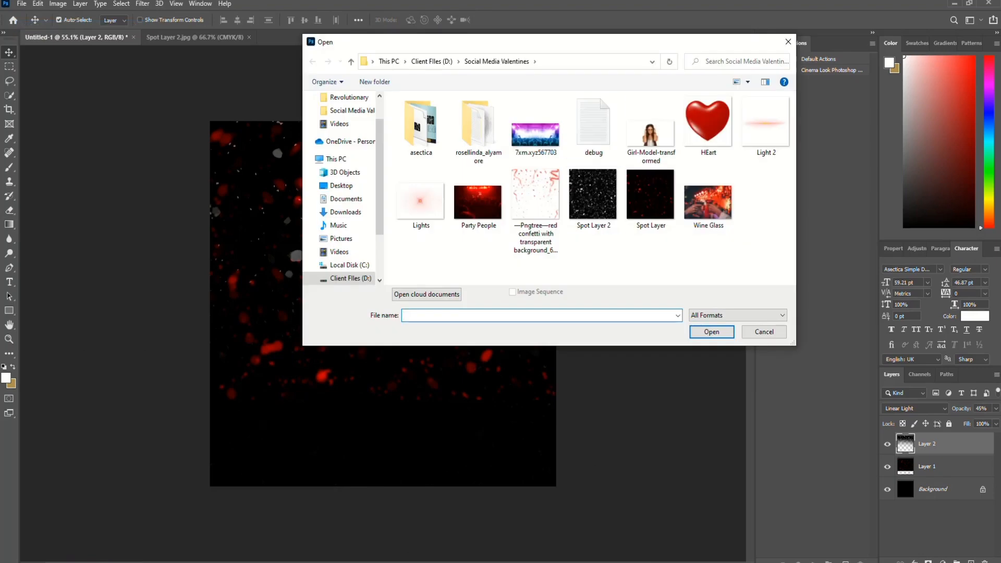
click(535, 133)
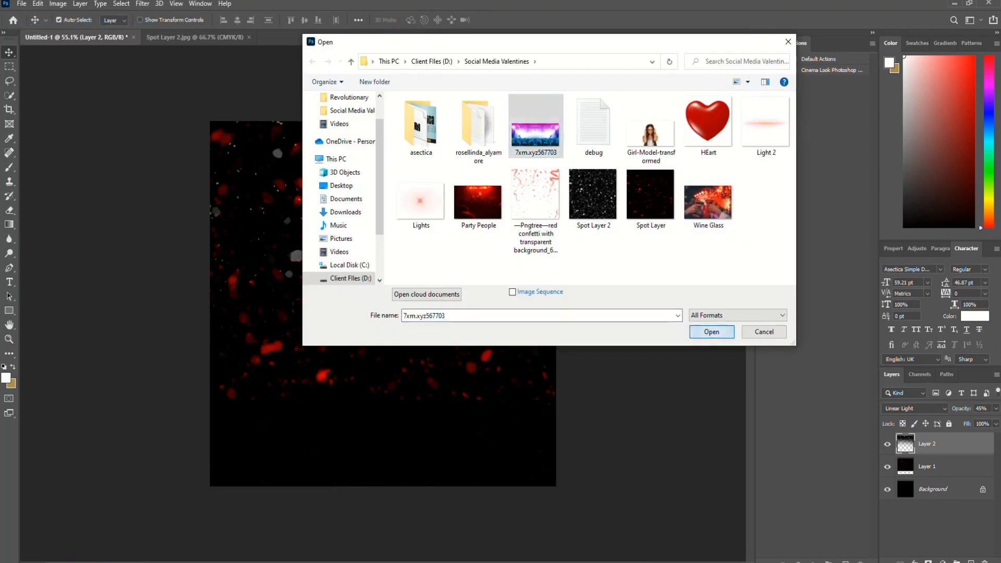
click(712, 333)
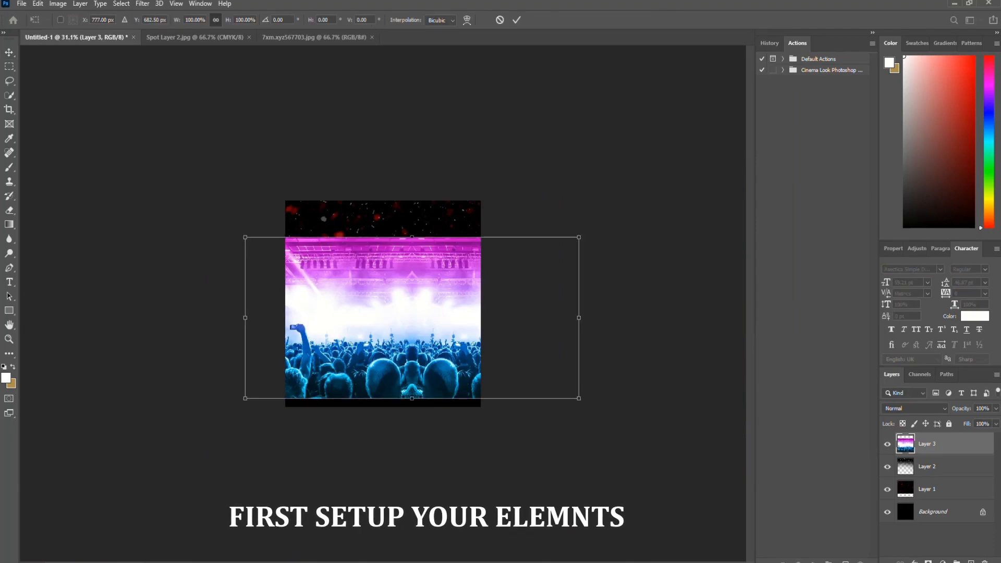
Scale the crowd image in the poster to 58.59% so it spans the canvas width, and position it mid-canvas.
drag(579, 318, 482, 318)
drag(245, 318, 285, 317)
scroll(290, 317, up, 6)
drag(383, 330, 384, 316)
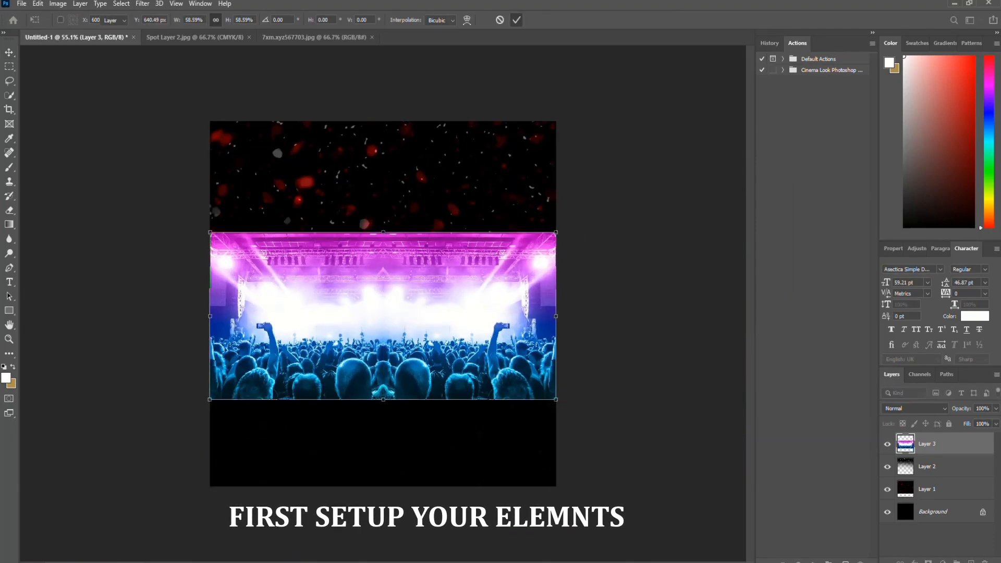
key(Return)
Apply a red Color Overlay layer style to the crowd layer, keeping the layer's blend mode at Normal.
click(915, 408)
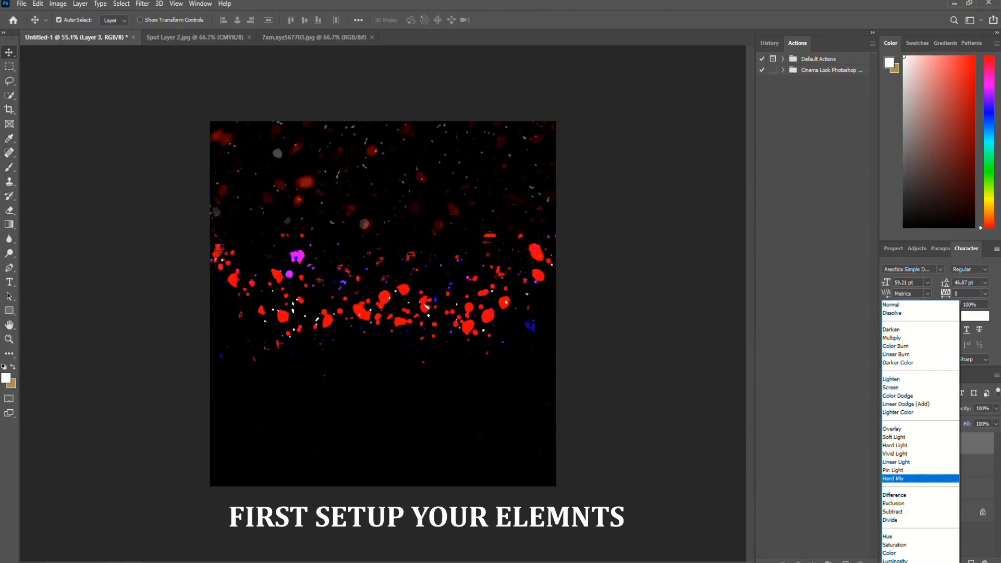
click(963, 445)
right_click(963, 445)
click(853, 121)
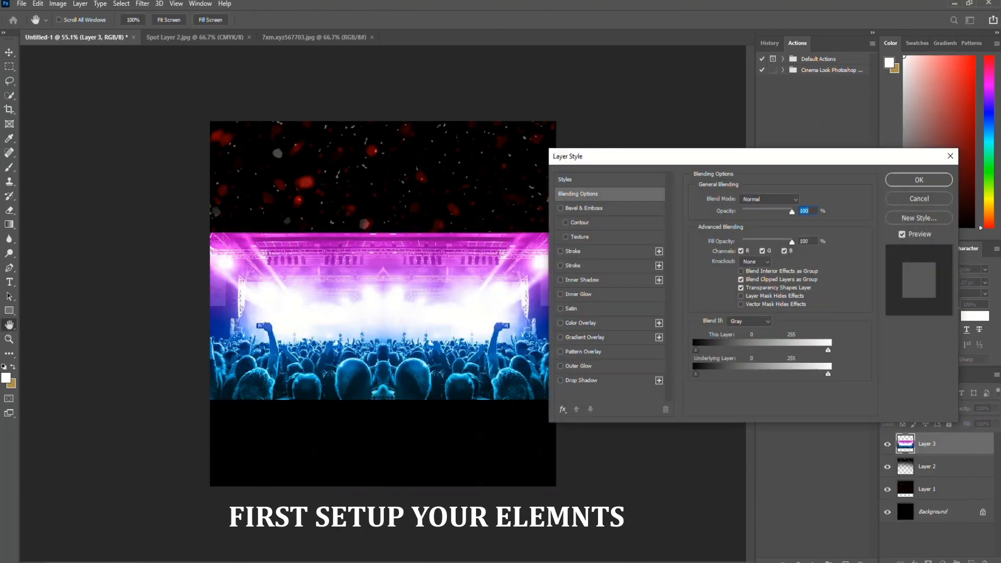
click(582, 324)
key(Return)
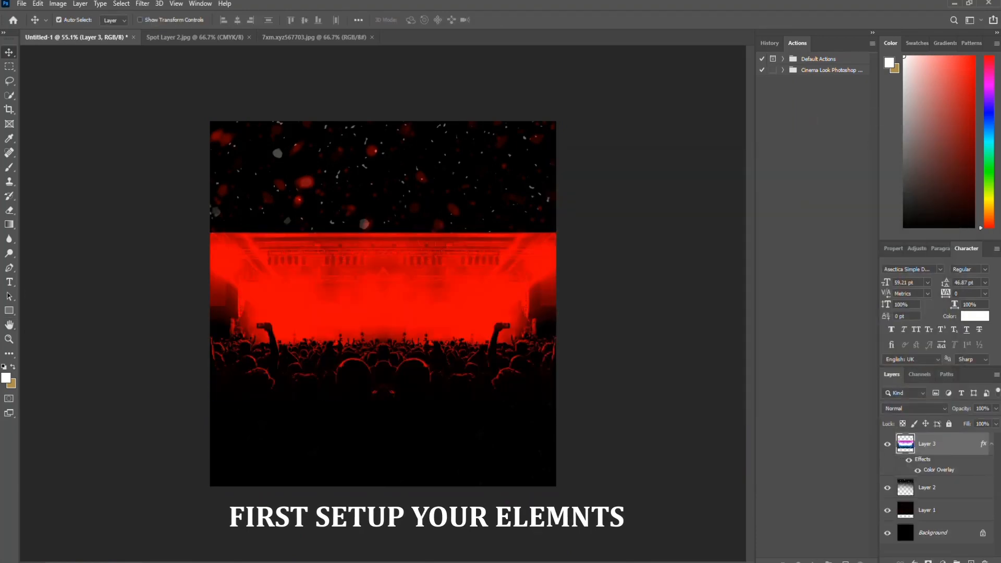
Add a layer mask to the crowd layer and fade out the stage above the crowd with vertical gradients.
key(g)
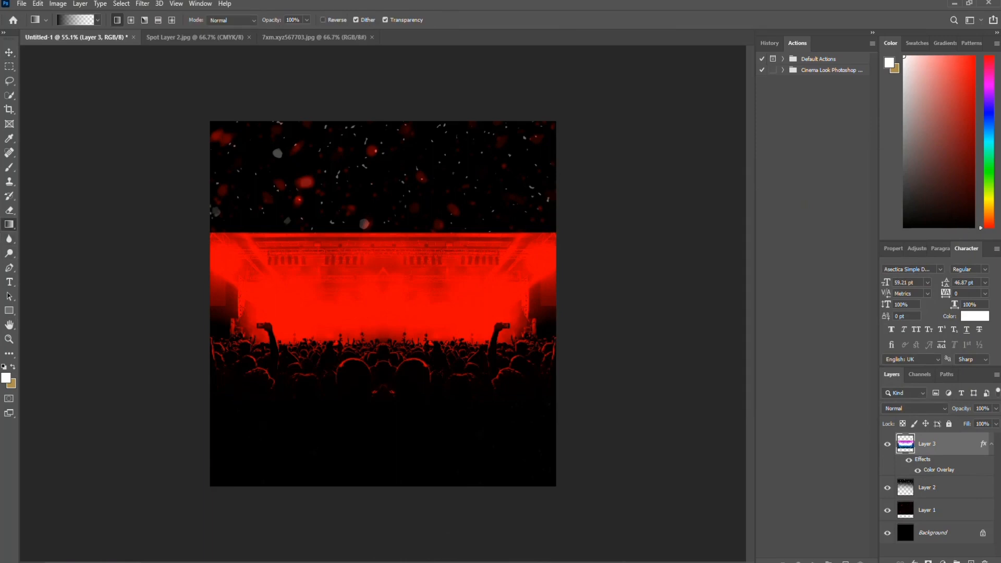
click(930, 561)
drag(388, 291, 388, 291)
drag(387, 235, 382, 363)
drag(388, 290, 392, 352)
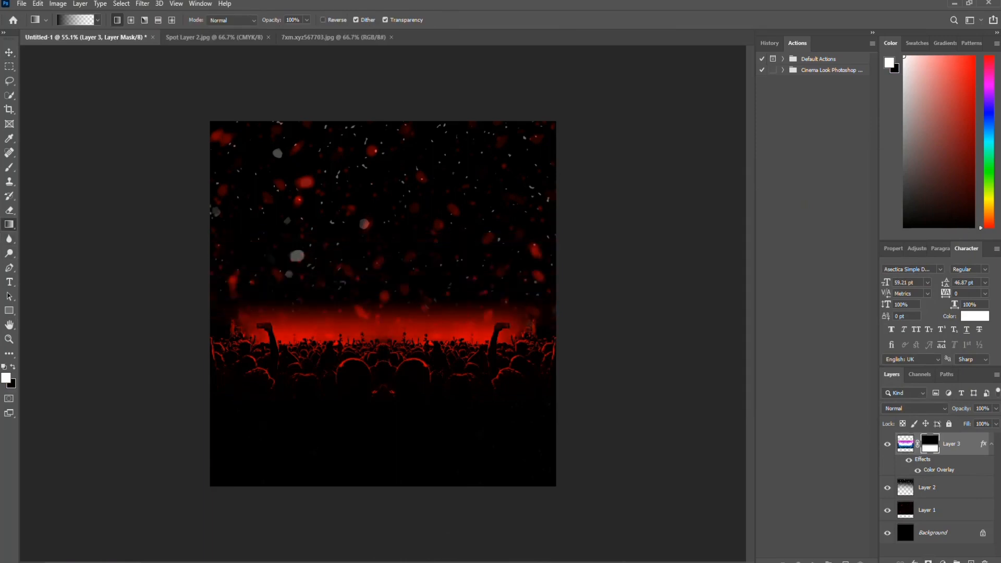
drag(395, 307, 400, 372)
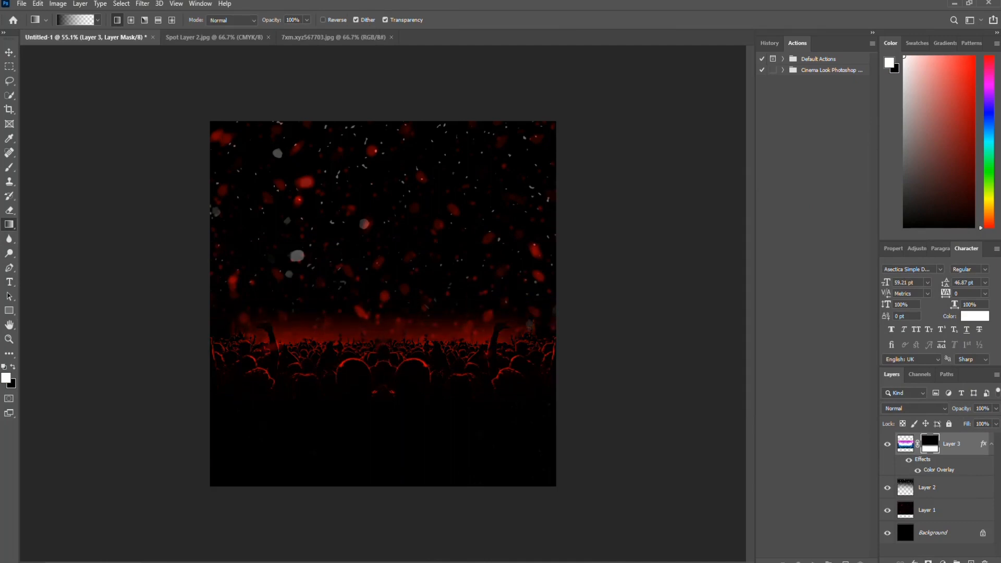
drag(384, 299, 384, 336)
drag(390, 269, 390, 347)
key(ctrl+z)
click(9, 52)
Open Girl-Model-transformed and bring the model into the poster document as a new layer.
click(21, 3)
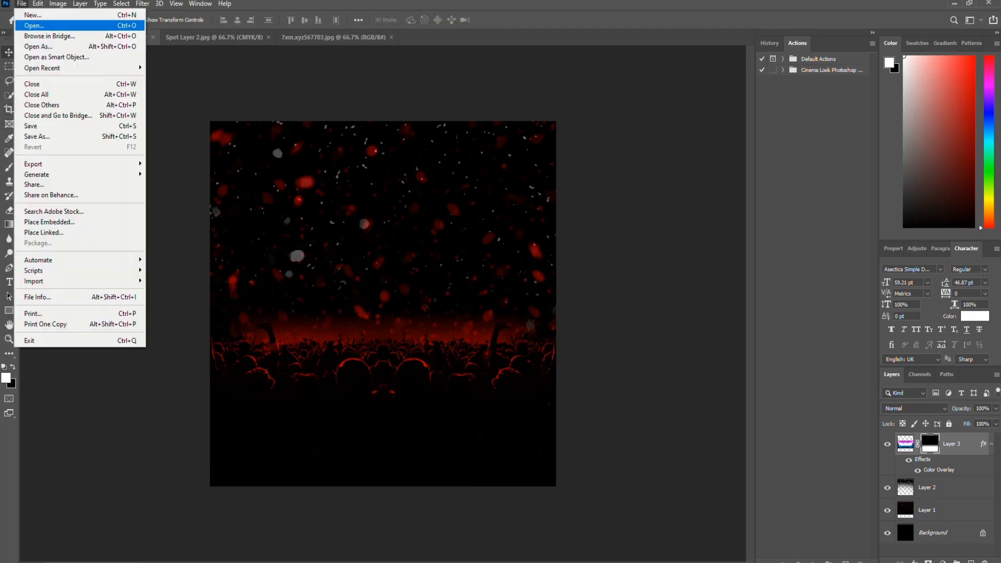
click(32, 25)
click(651, 134)
click(712, 333)
drag(384, 235, 391, 162)
Scale the model down to 52.17% and centre her just above the crowd.
key(ctrl+t)
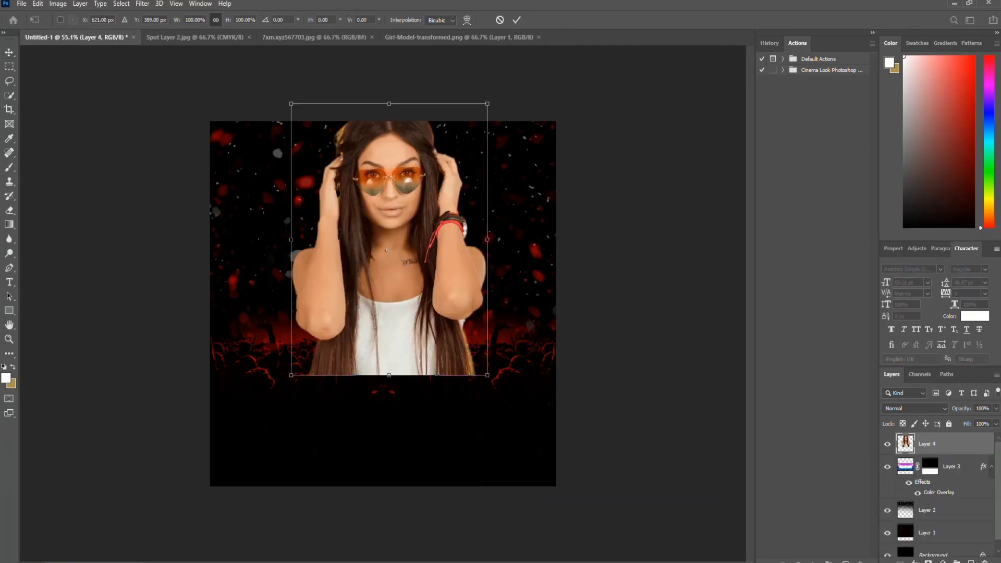
drag(488, 104, 393, 234)
drag(348, 276, 394, 239)
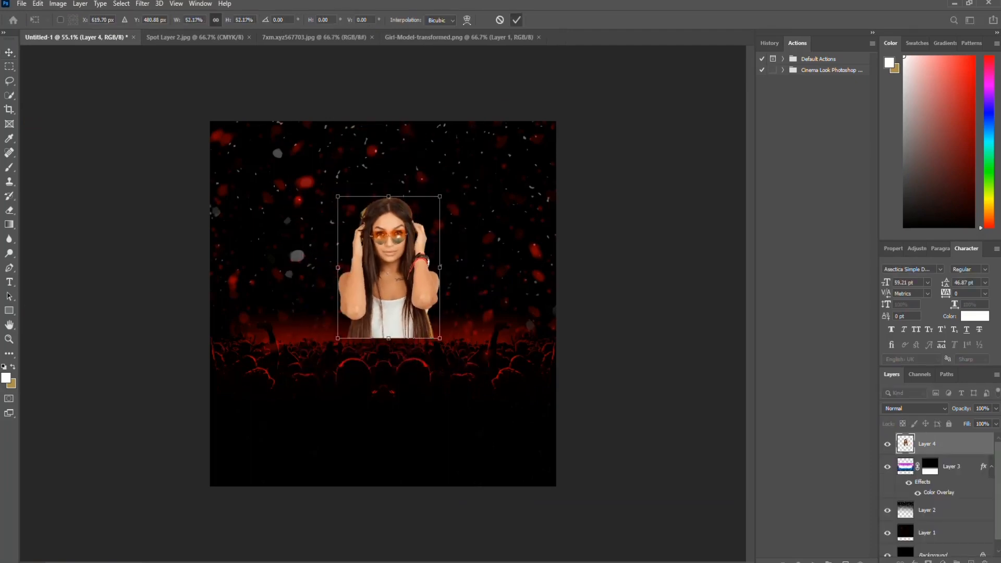
click(517, 20)
Send the model layer below the crowd layer and enlarge the model to 127%.
key(ctrl+bracketleft)
key(ctrl+t)
mouse_move(440, 339)
mouse_down()
mouse_move(467, 377)
mouse_move(441, 354)
mouse_move(445, 336)
mouse_up()
click(517, 19)
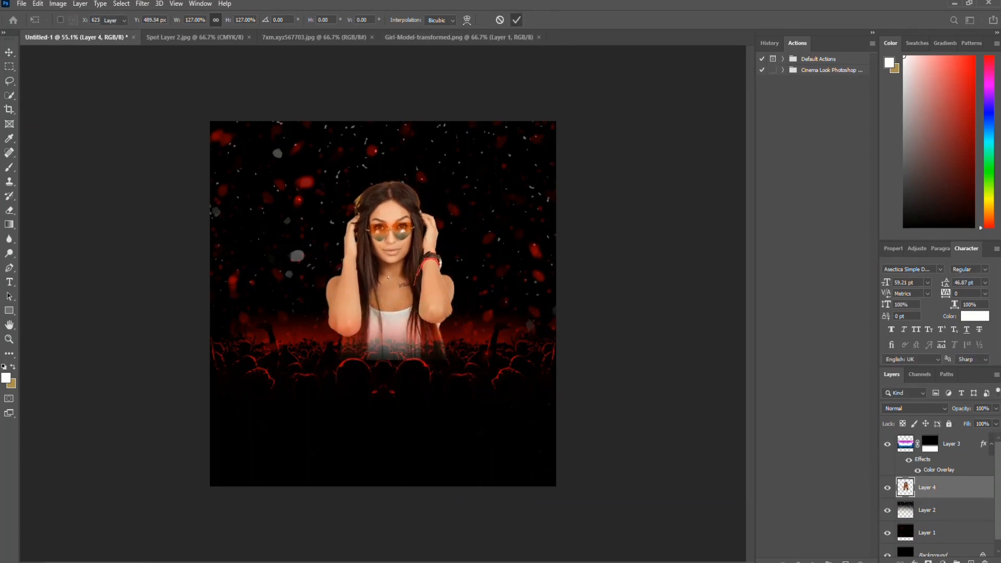
Erase the leftover fringe beside the model's hair with a hard-edged, size 80 eraser at 100% opacity.
drag(396, 280, 391, 438)
scroll(365, 280, up, 6)
scroll(391, 438, up, 4)
key(e)
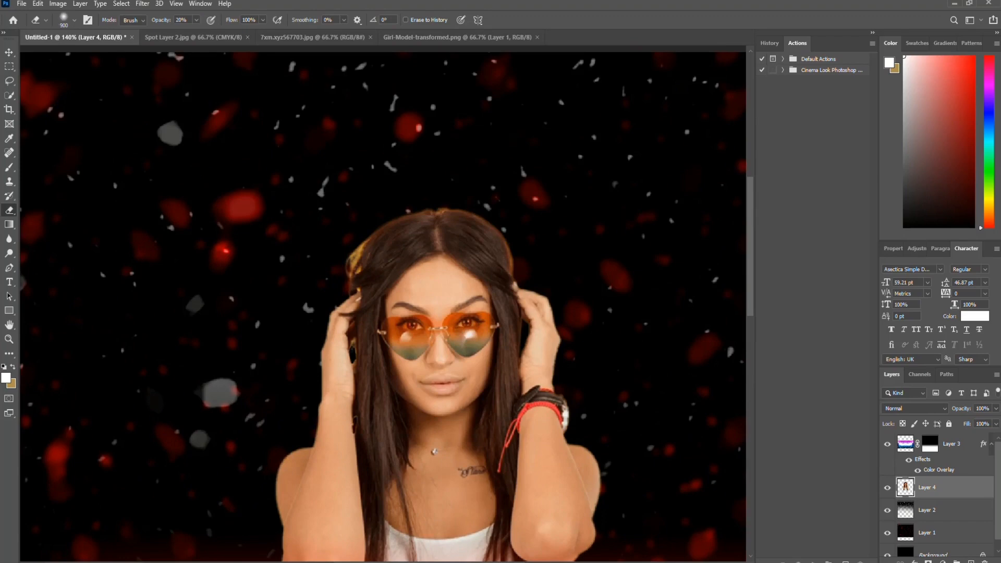
scroll(383, 308, down, 5)
scroll(384, 308, up, 2)
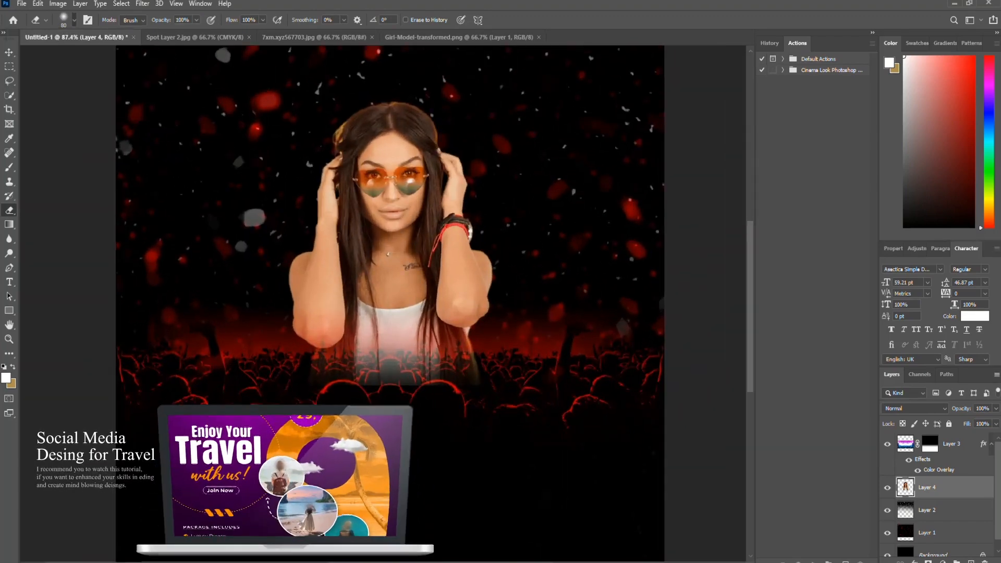
click(74, 20)
click(72, 170)
scroll(332, 112, up, 4)
click(332, 112)
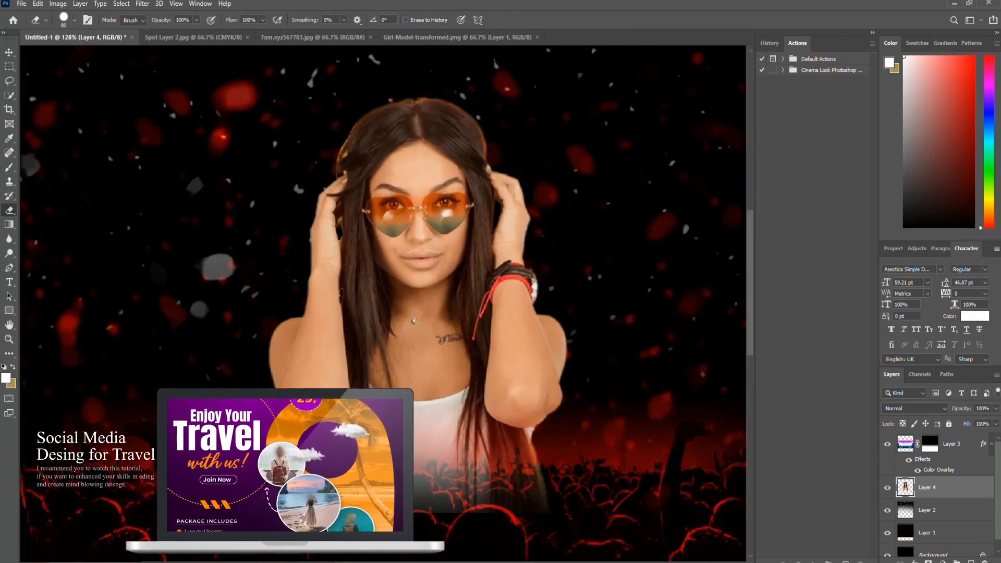
key(v)
scroll(383, 304, down, 10)
scroll(383, 304, up, 2)
scroll(384, 303, up, 1)
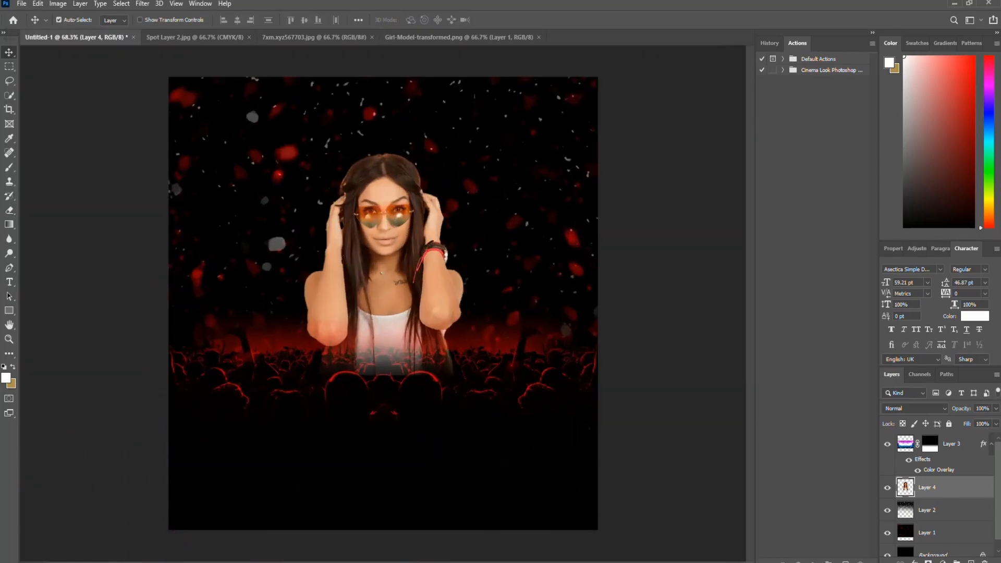
Group all layers above the background and name the group Elements.
ctrl+click(383, 386)
key(alt+ctrl+a)
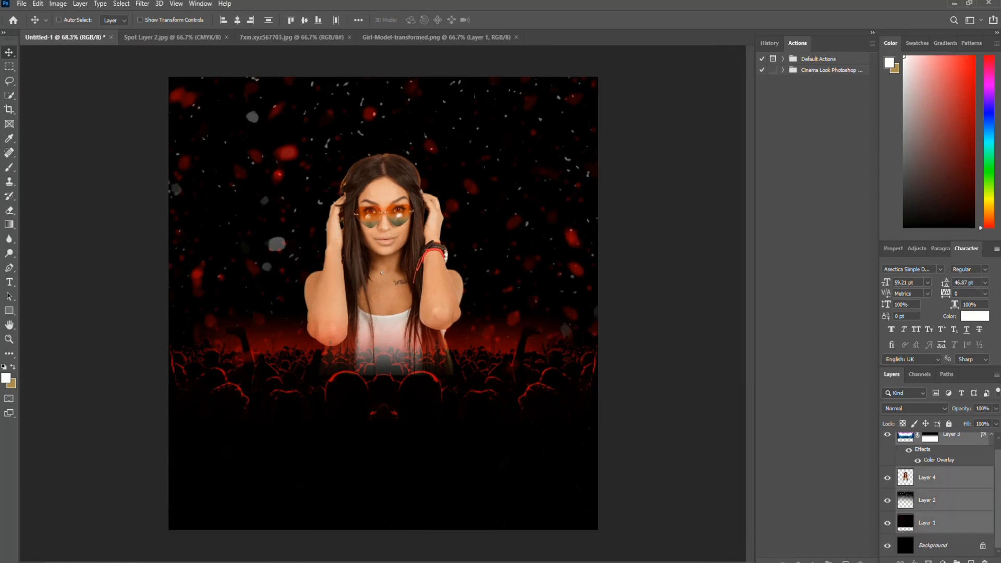
key(ctrl+g)
text(Elements)
key(Return)
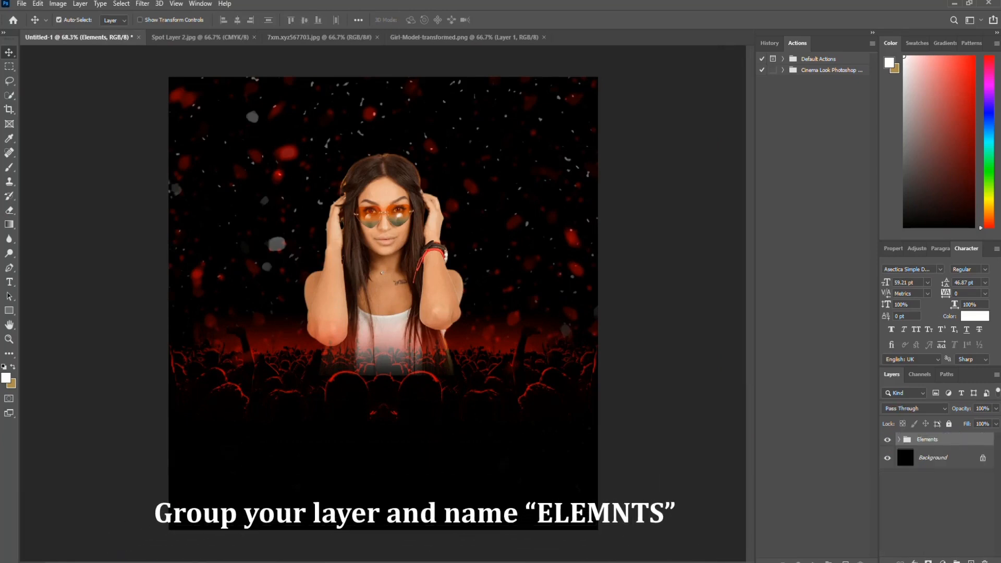
Add the two-line white text "14 FEBRUARY" in Asectica Simple Demo on a new layer above the Elements group.
click(971, 561)
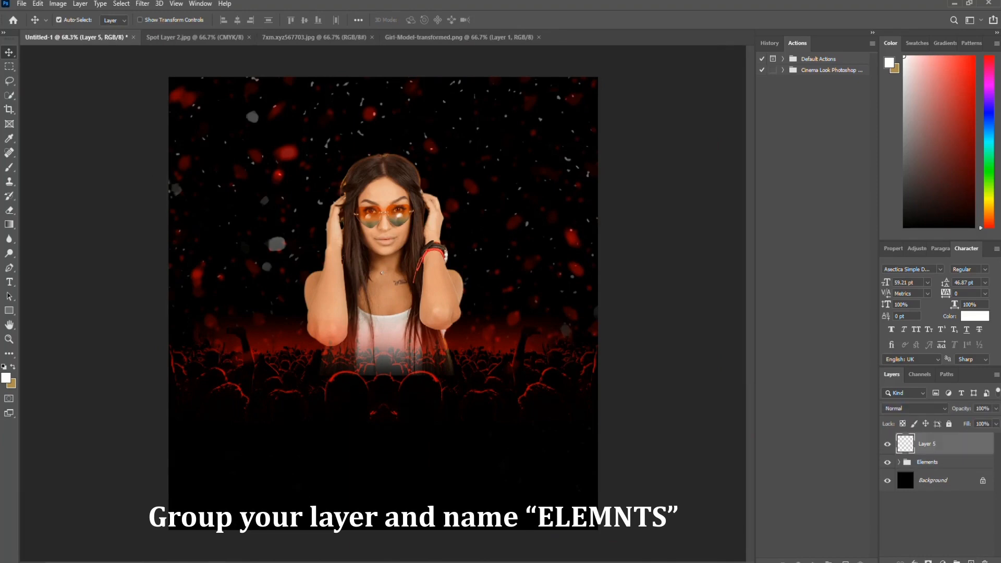
key(t)
click(269, 182)
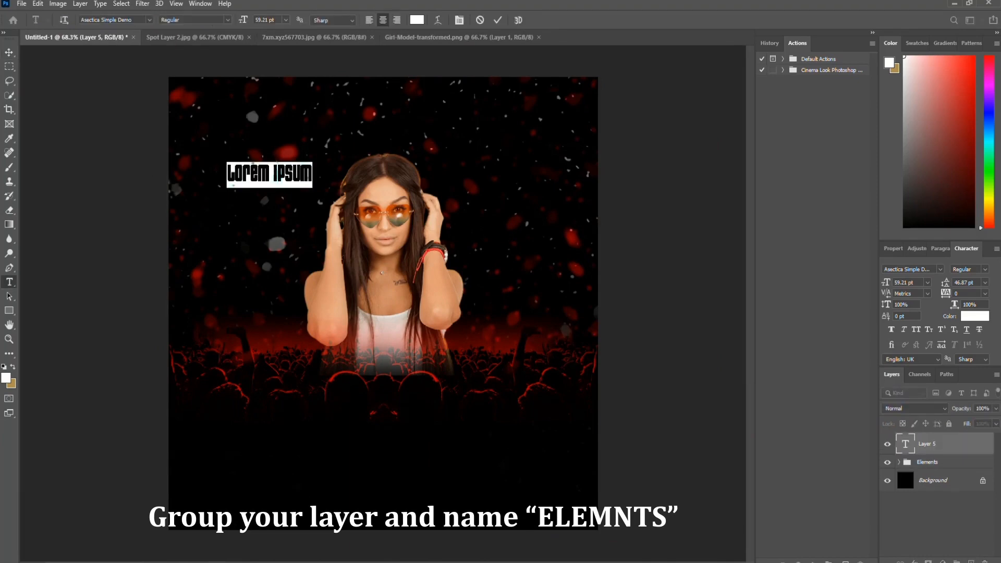
text(EBRUAR)
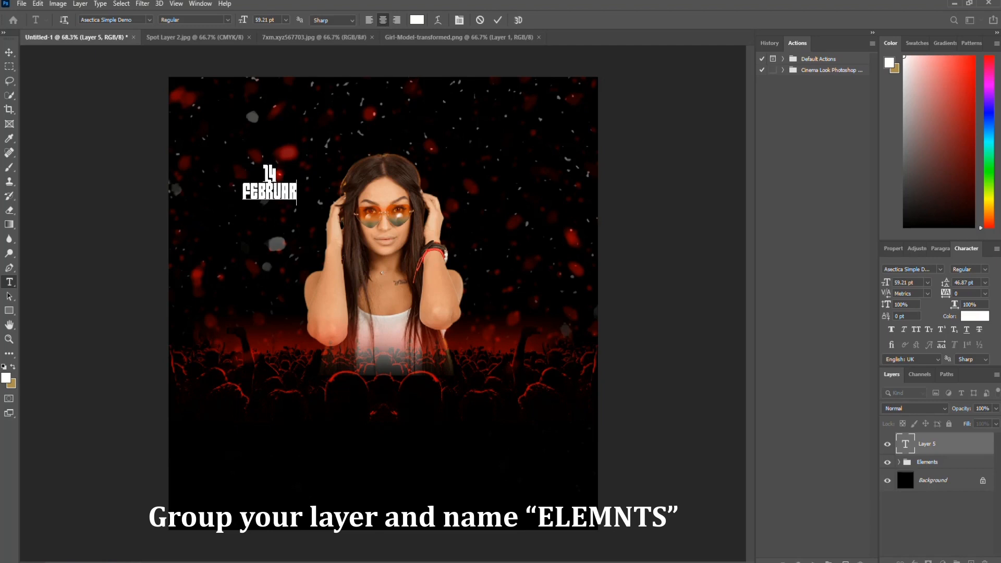
click(497, 20)
Scale the 14 FEBRUARY text to 388.93% and centre it over the model.
key(ctrl+t)
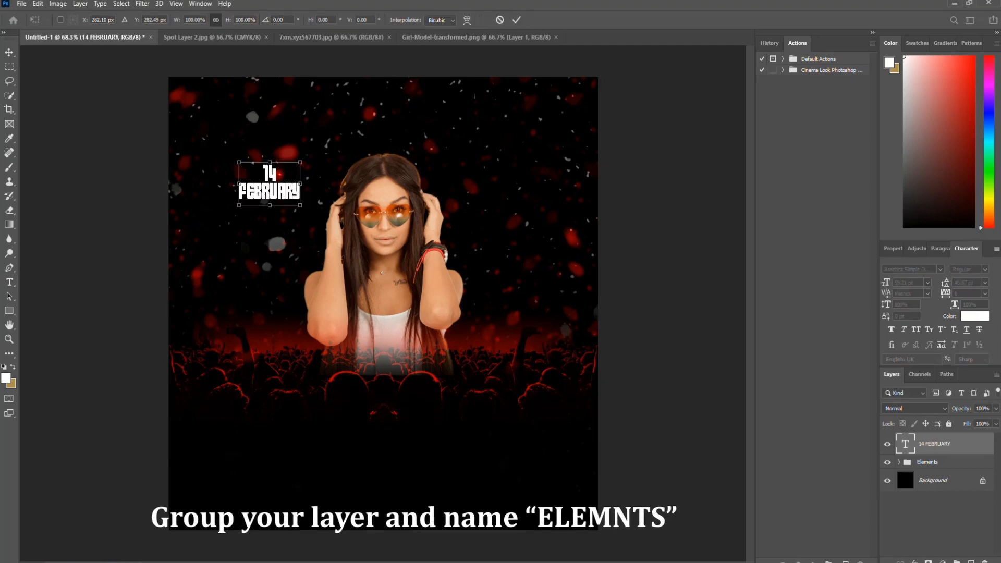
drag(301, 207, 479, 332)
drag(403, 310, 428, 354)
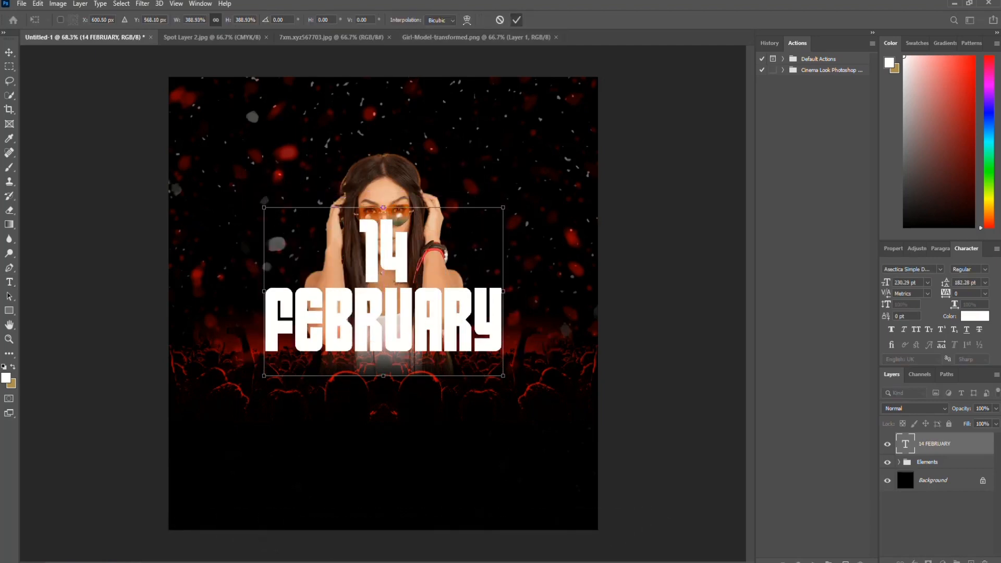
click(516, 20)
Move the 14 FEBRUARY text layer into the Elements group, directly below the model layer.
drag(937, 445, 938, 468)
click(899, 439)
click(899, 440)
drag(935, 458, 932, 440)
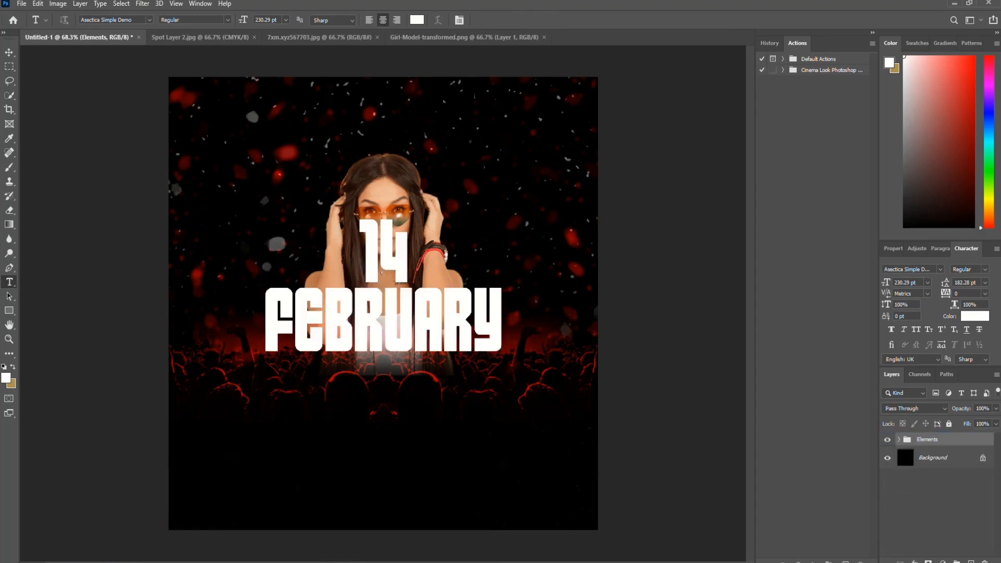
click(938, 459)
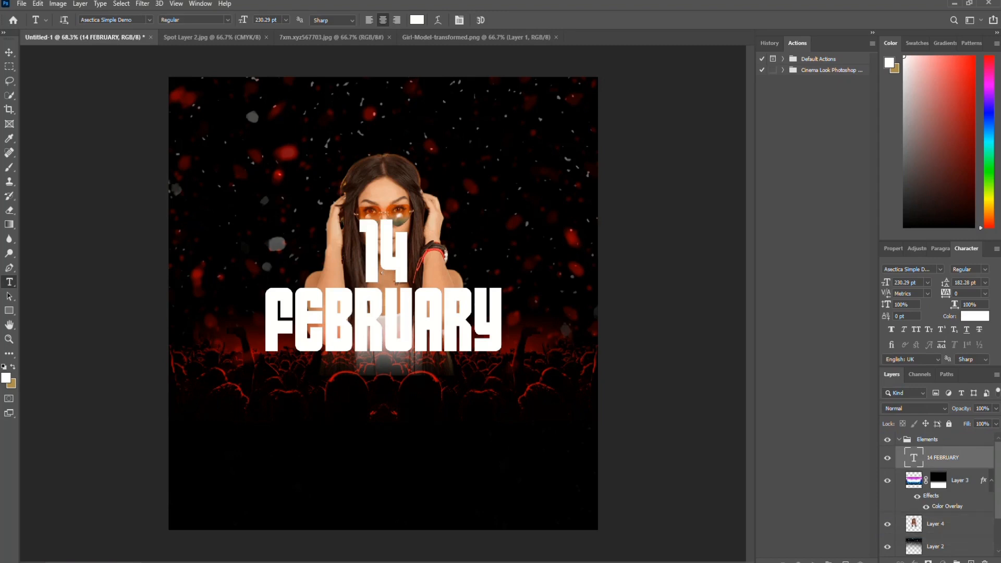
drag(937, 459, 937, 534)
Enlarge the 14 FEBRUARY text upward to about 305 pt behind the model.
key(ctrl+t)
drag(383, 205, 383, 153)
click(516, 19)
Scale down the model layer so more of the date text shows around her.
click(936, 502)
key(ctrl+t)
drag(303, 152, 322, 200)
key(Return)
Shift the crowd layer and the 14 FEBRUARY text slightly upward around the model.
key(t)
key(v)
drag(495, 287, 496, 269)
click(493, 375)
drag(493, 376, 493, 337)
drag(404, 167, 405, 162)
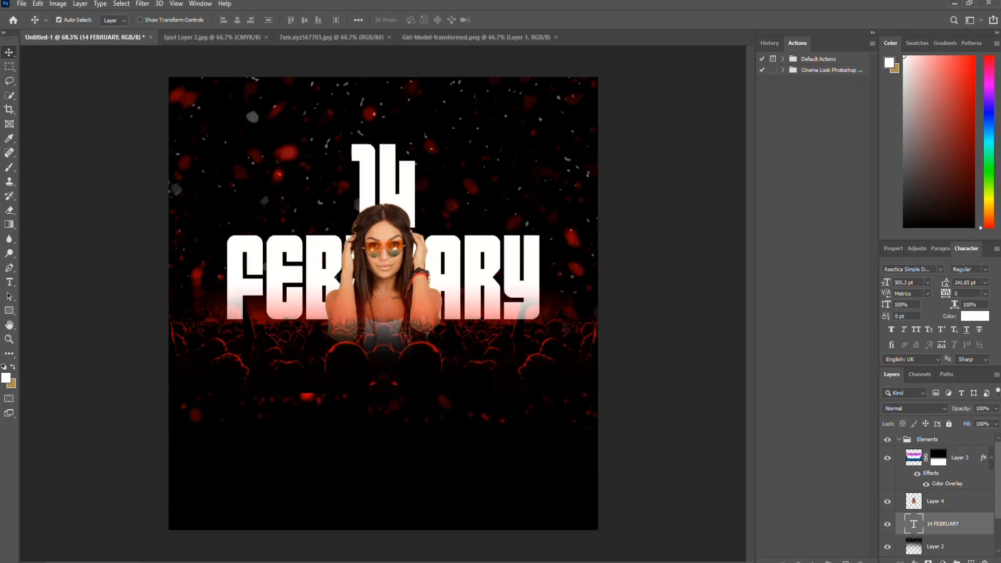
Enlarge the 14 FEBRUARY text slightly more, extending it wider and higher behind the model.
key(ctrl+t)
drag(384, 127, 384, 113)
key(Return)
Add a stroke and a red outer glow with 18% spread and 68 px size to the 14 FEBRUARY text.
right_click(955, 528)
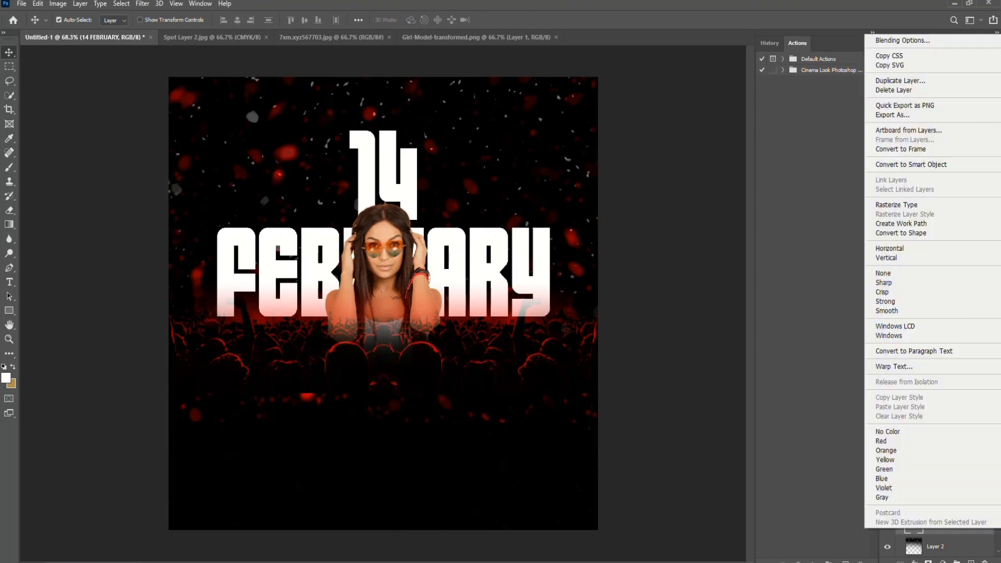
click(893, 39)
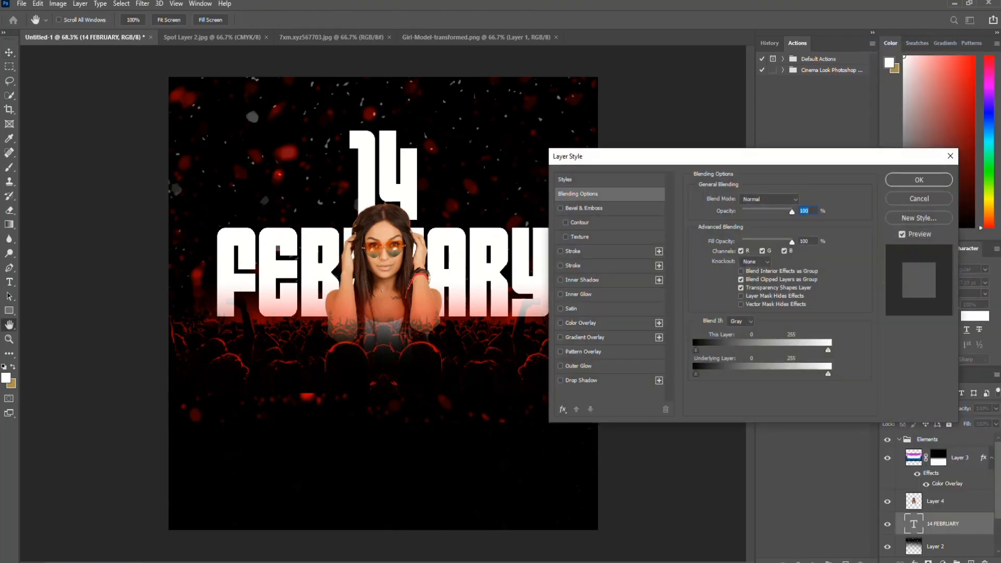
click(561, 266)
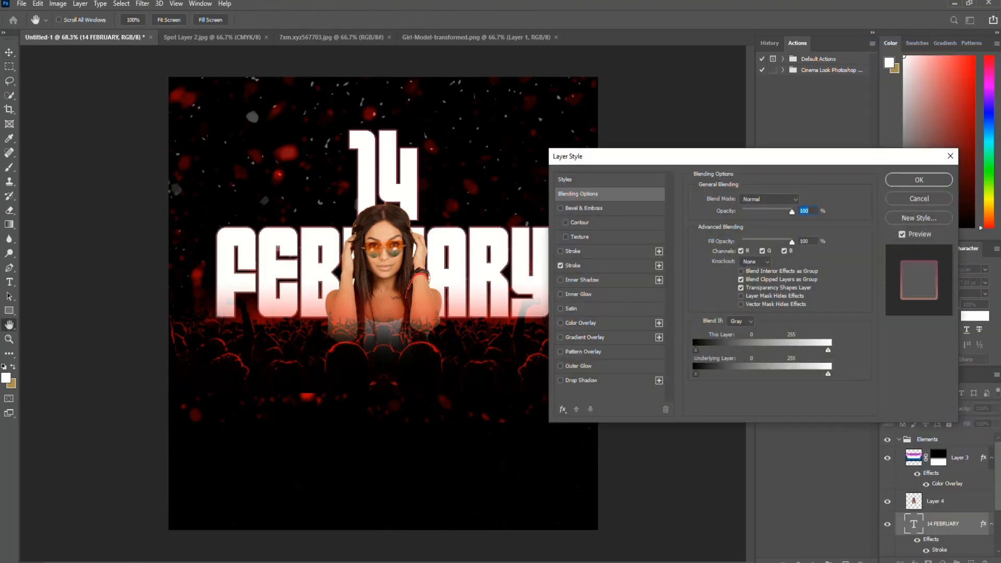
click(579, 366)
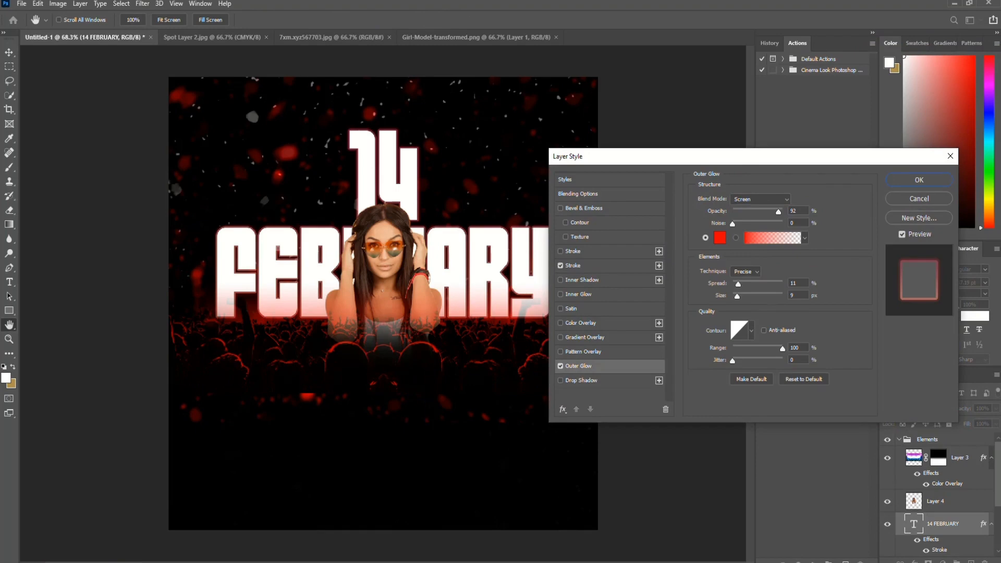
mouse_move(738, 296)
mouse_down()
mouse_move(749, 296)
mouse_move(749, 284)
mouse_move(749, 297)
mouse_up()
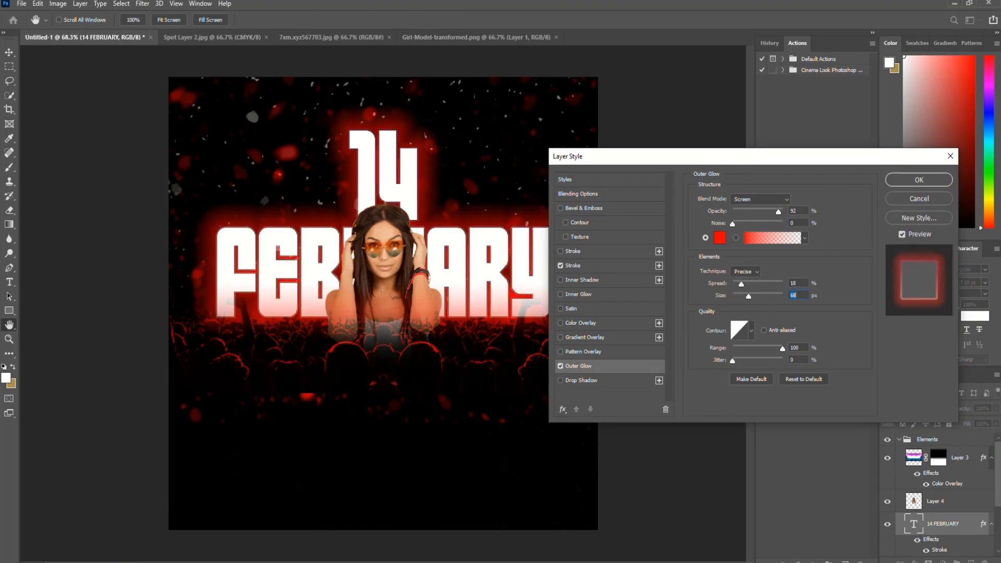
key(Return)
mouse_move(398, 262)
mouse_down()
mouse_move(398, 246)
mouse_move(398, 262)
mouse_up()
Add an empty layer above the 14 FEBRUARY layer and place the text VALENTINES DAY in the dark area below the crowd.
click(943, 524)
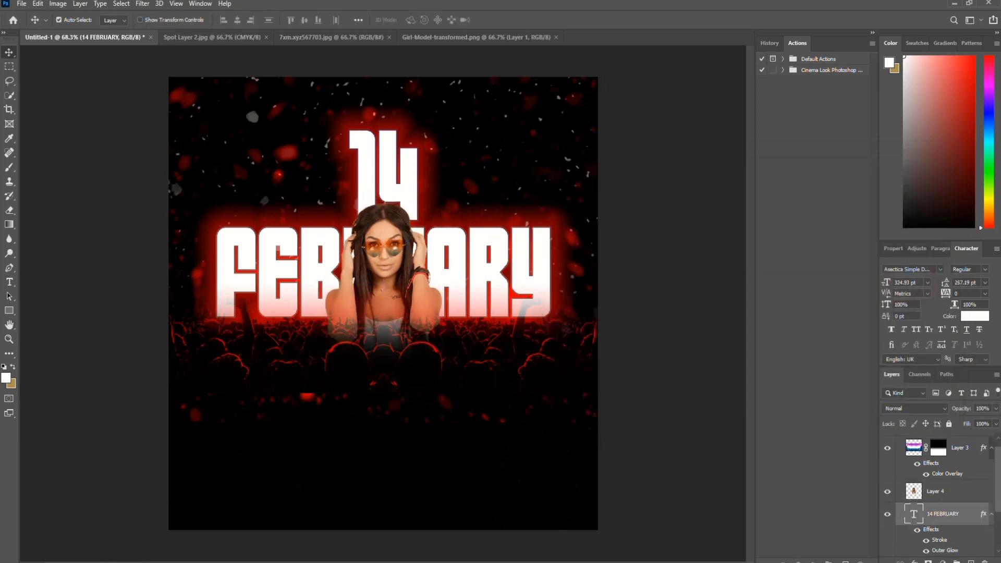
click(971, 561)
key(t)
click(299, 329)
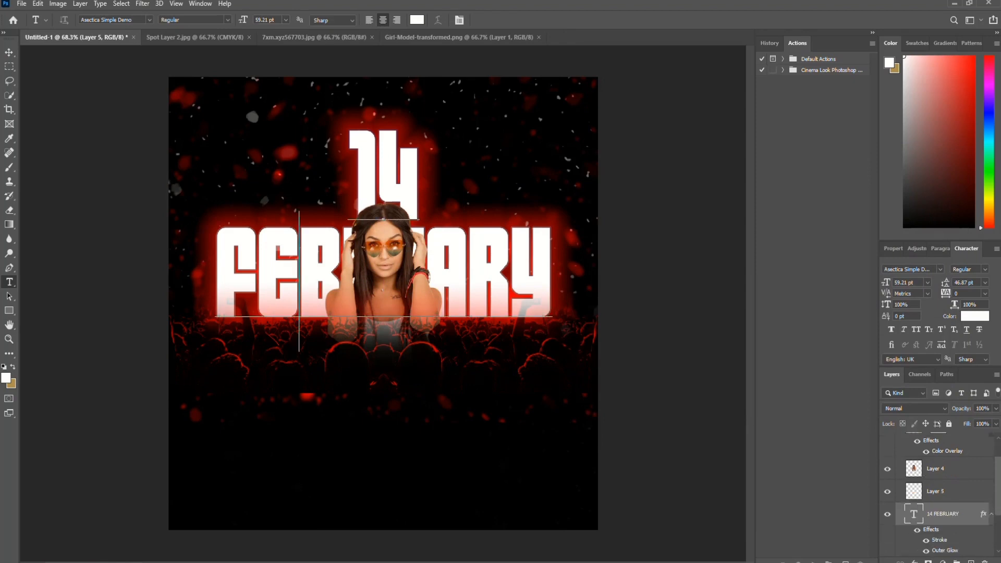
click(306, 429)
click(306, 428)
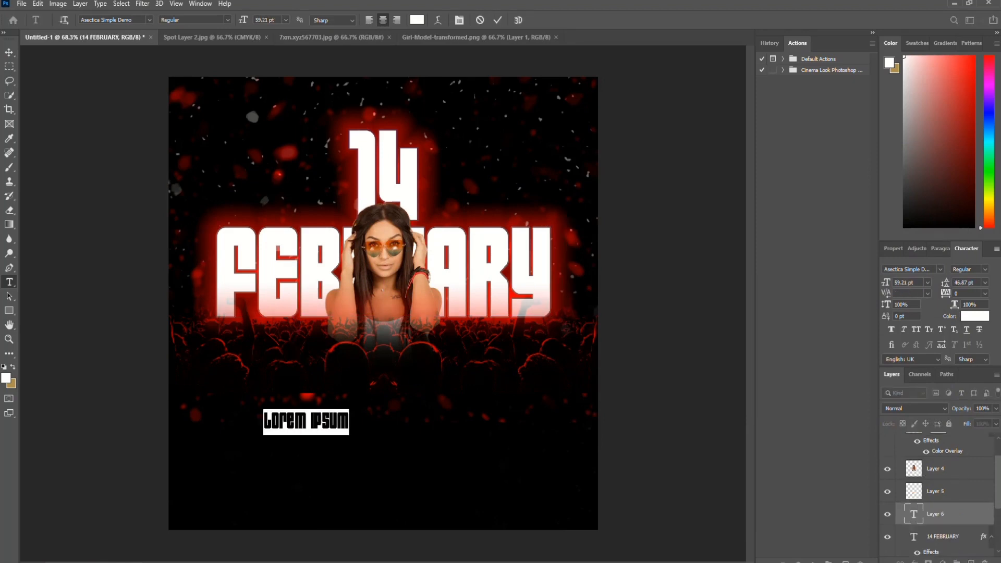
key(BackSpace)
text(VALENTINES DAY)
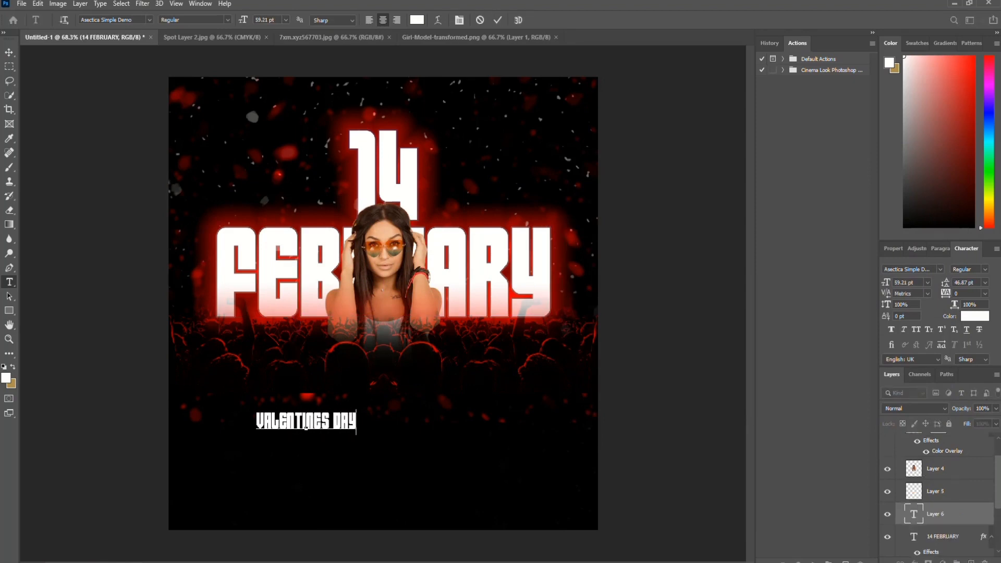
Change the new text's font to Rosellinda Alyamore and rewrite it in mixed case as Valentines Day.
key(ctrl+a)
click(940, 269)
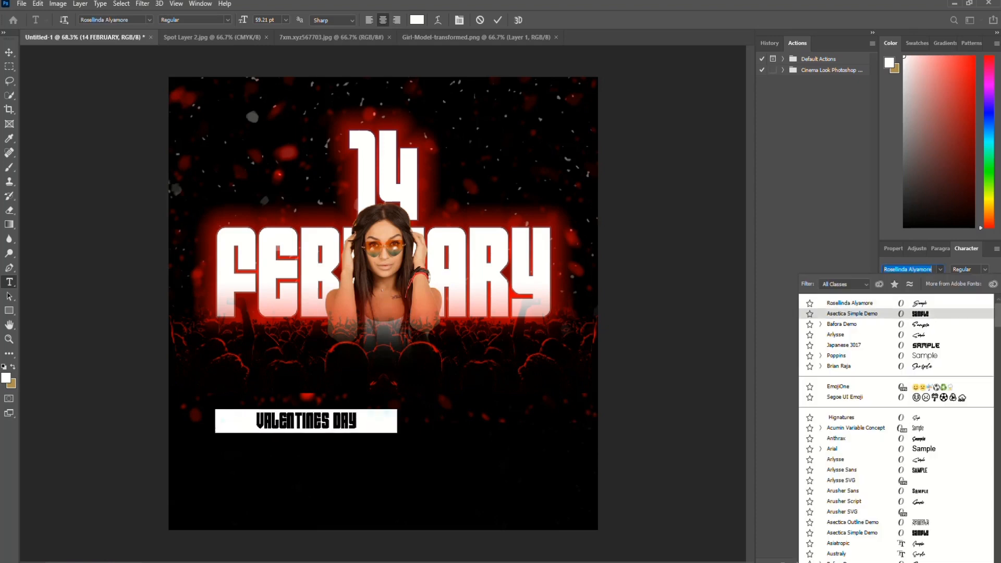
click(861, 303)
key(BackSpace)
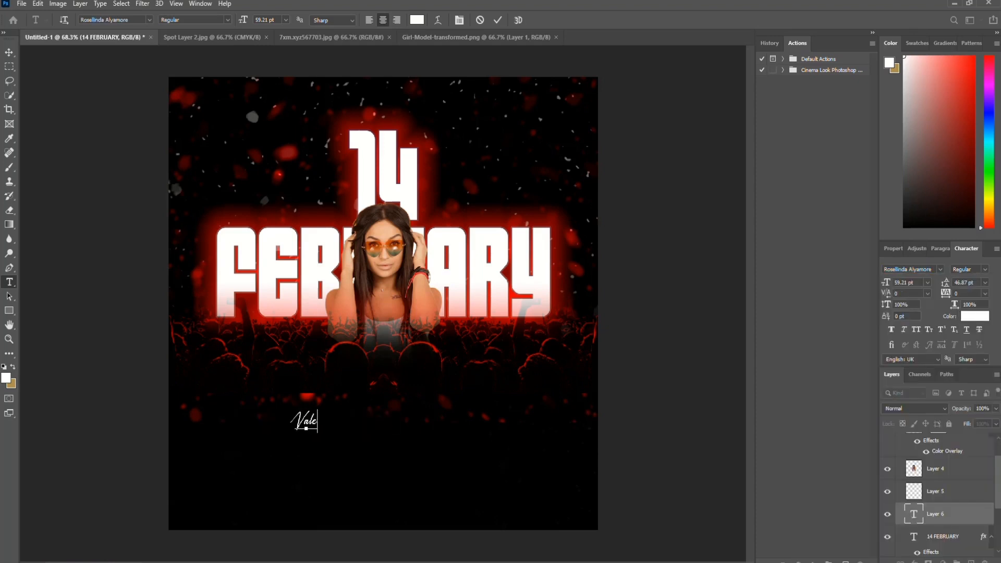
text(Valentines Day)
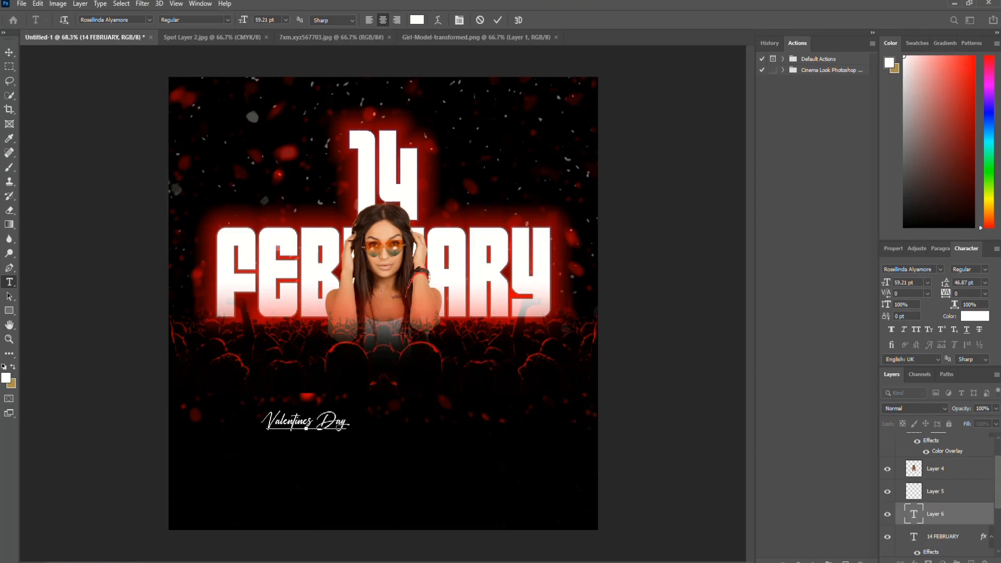
Enlarge the Valentines Day text to about 179 pt.
key(ctrl+t)
drag(350, 409, 528, 363)
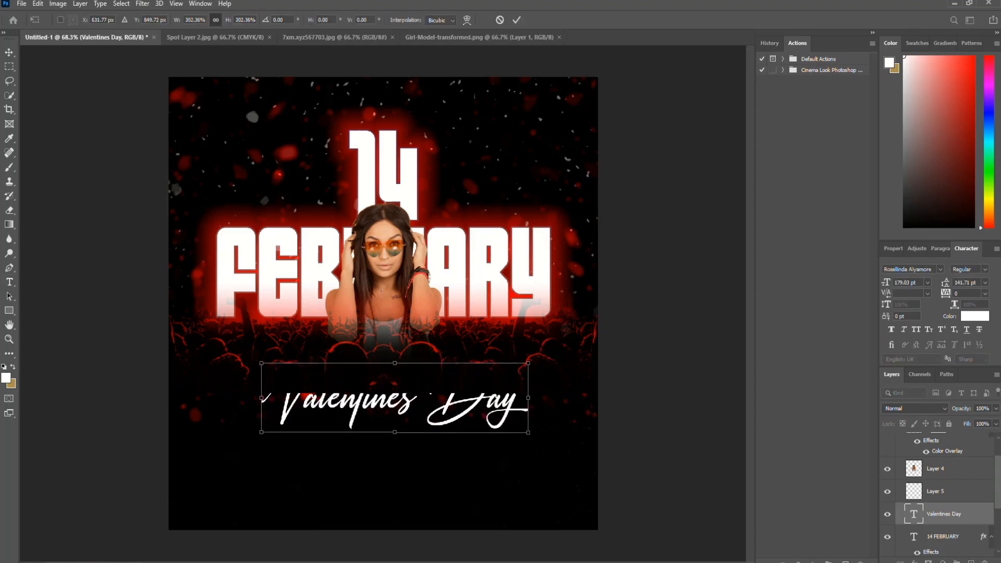
key(Return)
Raise the Valentines Day layer above the crowd layer and move the text up across the lower edge of FEBRUARY.
key(ctrl+bracketright)
key(ctrl+bracketright)
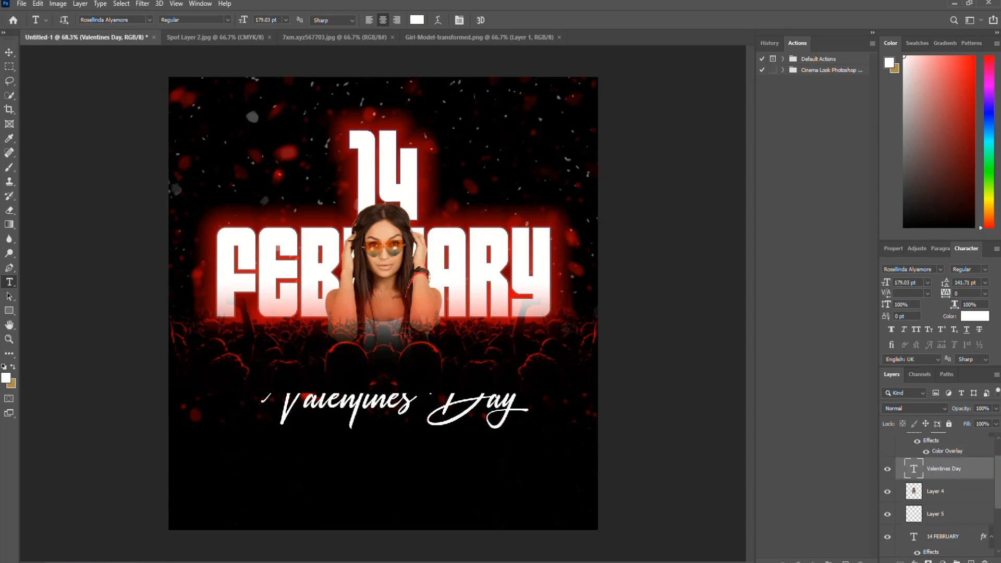
key(ctrl+t)
drag(356, 371, 371, 295)
click(516, 20)
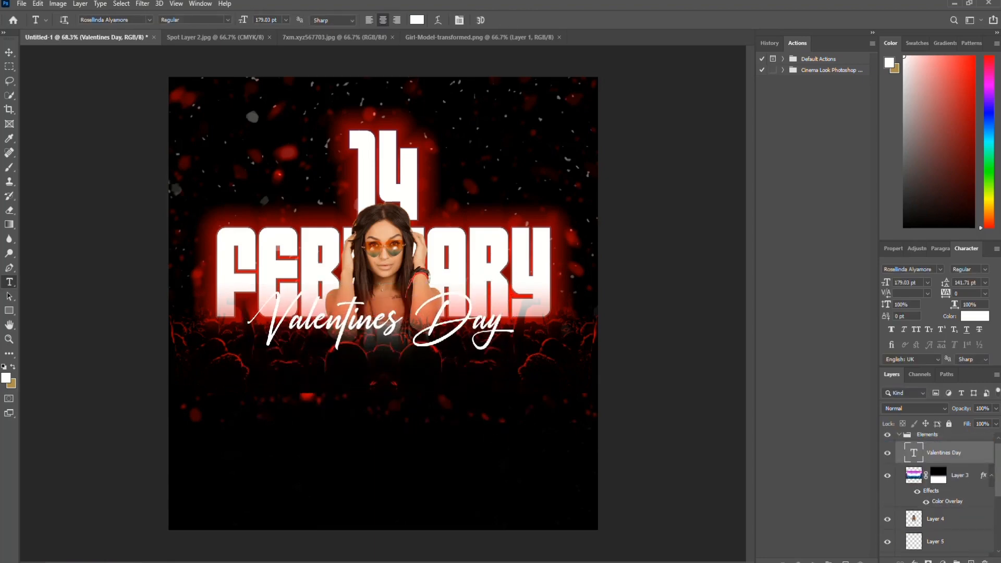
Apply faux bold to the whole Valentines Day text.
click(384, 321)
key(ctrl+a)
click(985, 270)
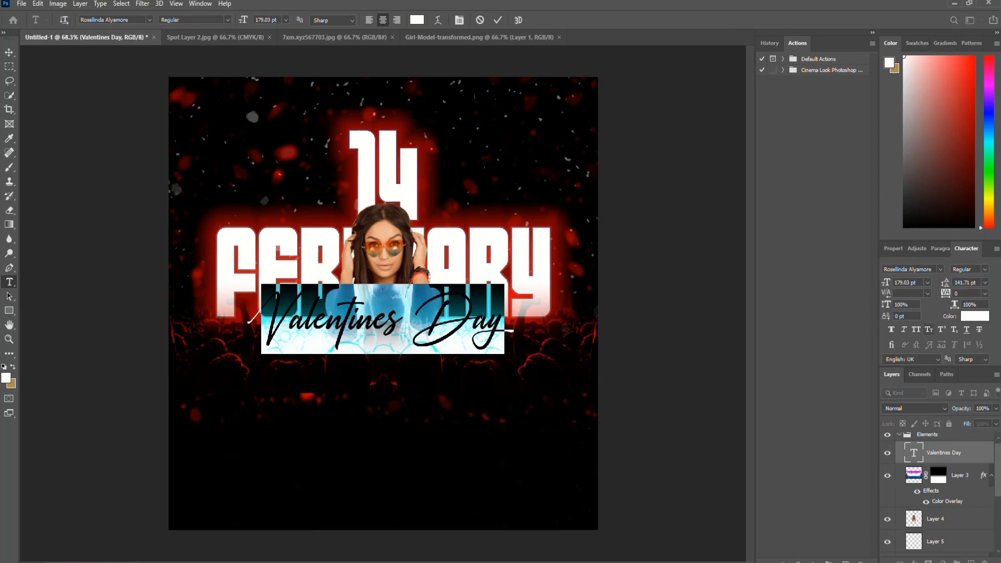
click(891, 330)
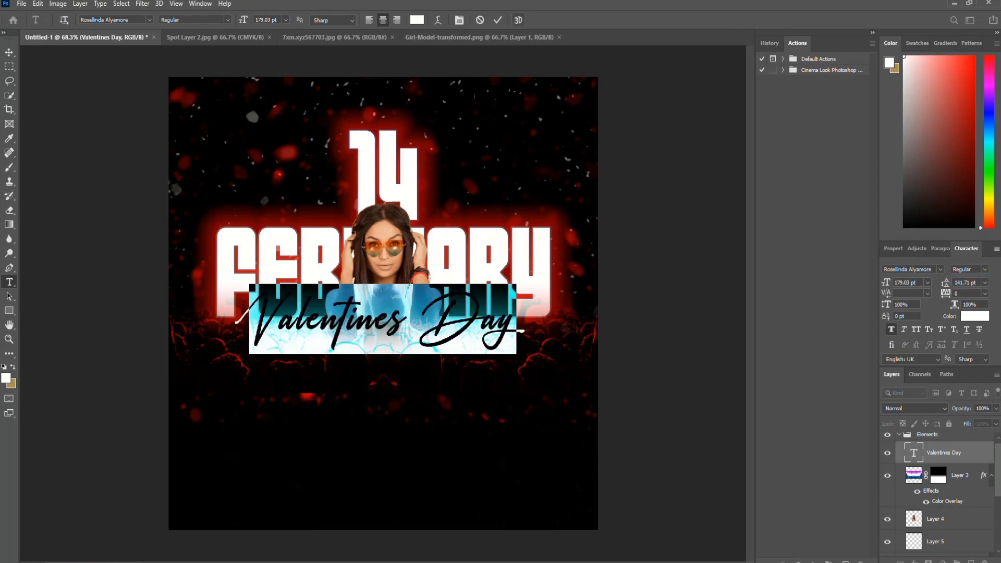
click(498, 20)
Set the Valentines Day text colour to red, ff0000.
click(384, 321)
key(ctrl+a)
click(975, 316)
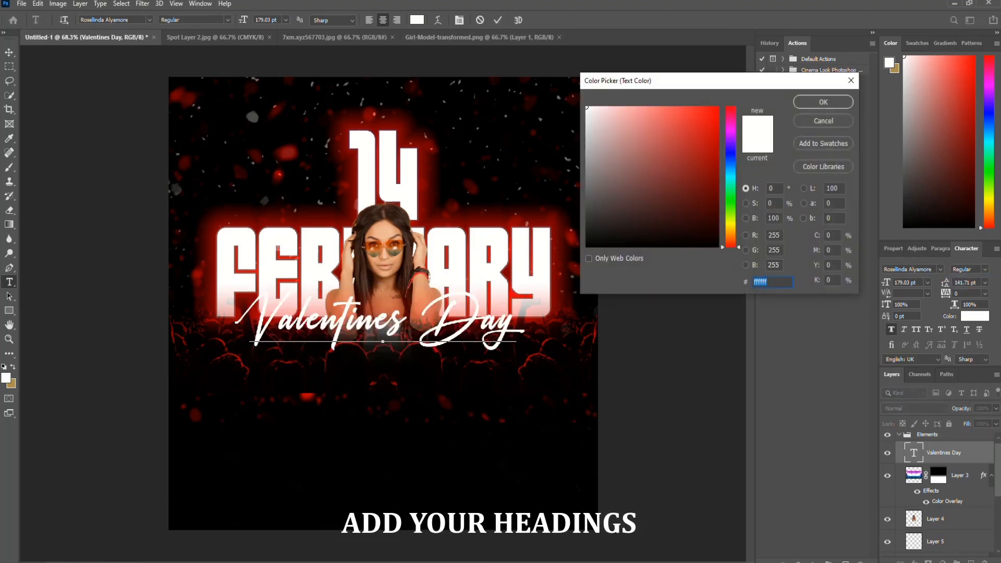
text(ff0000)
key(Return)
click(498, 19)
Enable a stroke effect on the Valentines Day text layer, leaving its gradient unedited.
right_click(937, 453)
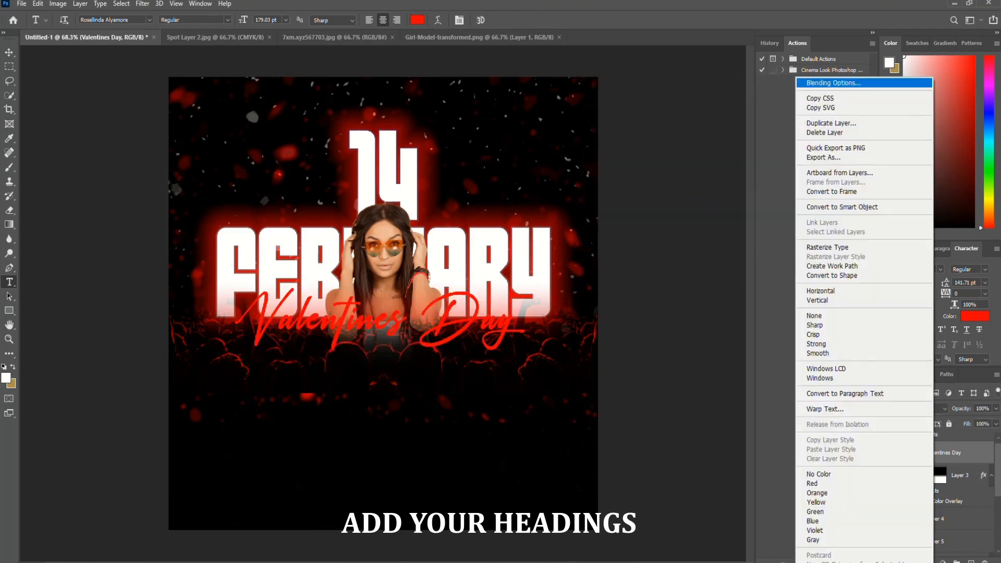
click(833, 83)
click(561, 266)
click(561, 266)
click(561, 252)
click(561, 251)
click(561, 266)
click(573, 266)
click(748, 278)
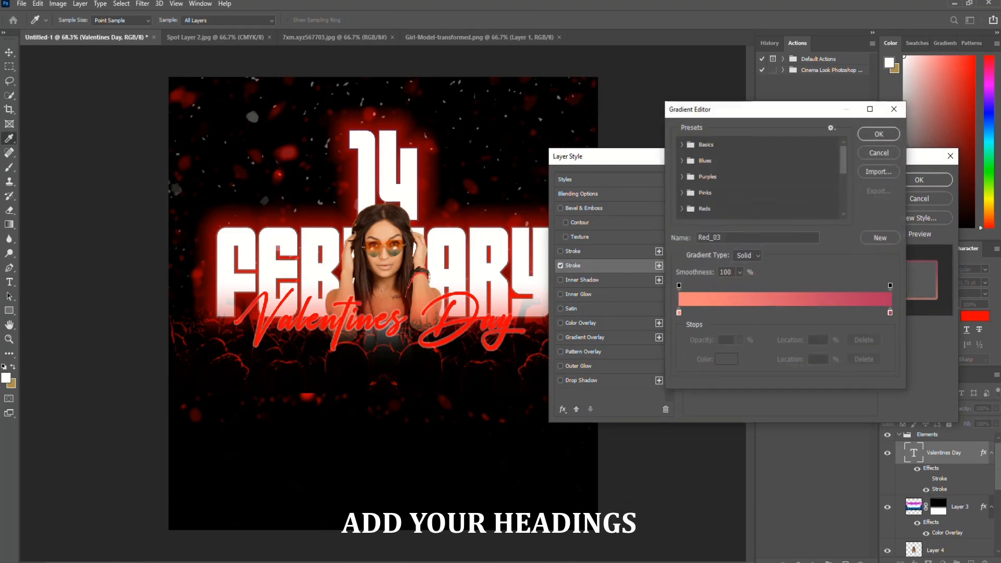
click(878, 152)
Change the stroke on Valentines Day to solid white, ffffff, and nudge the text slightly.
click(741, 262)
click(737, 271)
click(720, 279)
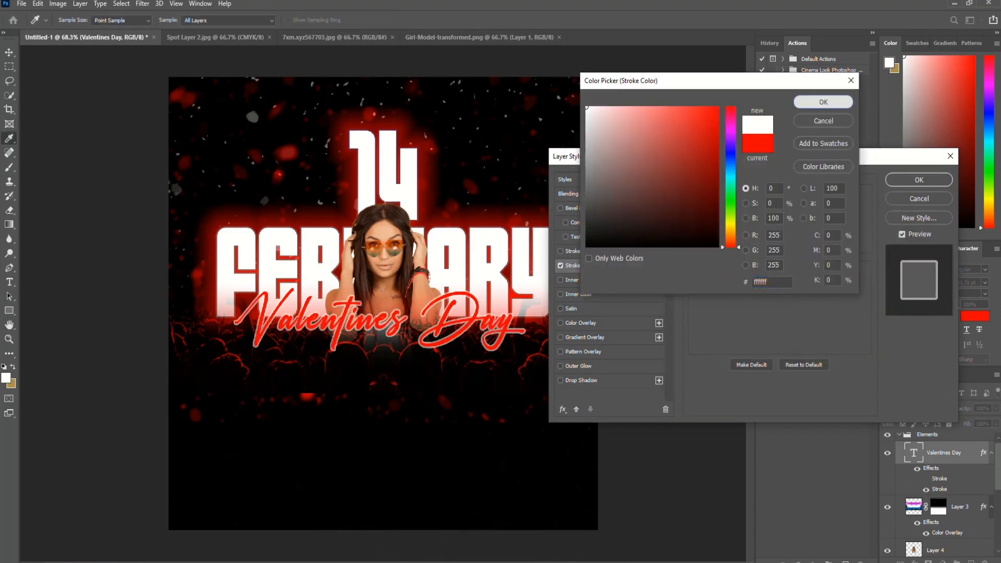
key(Escape)
key(Escape)
mouse_move(351, 285)
mouse_down()
mouse_move(348, 300)
mouse_move(353, 287)
mouse_move(361, 292)
mouse_up()
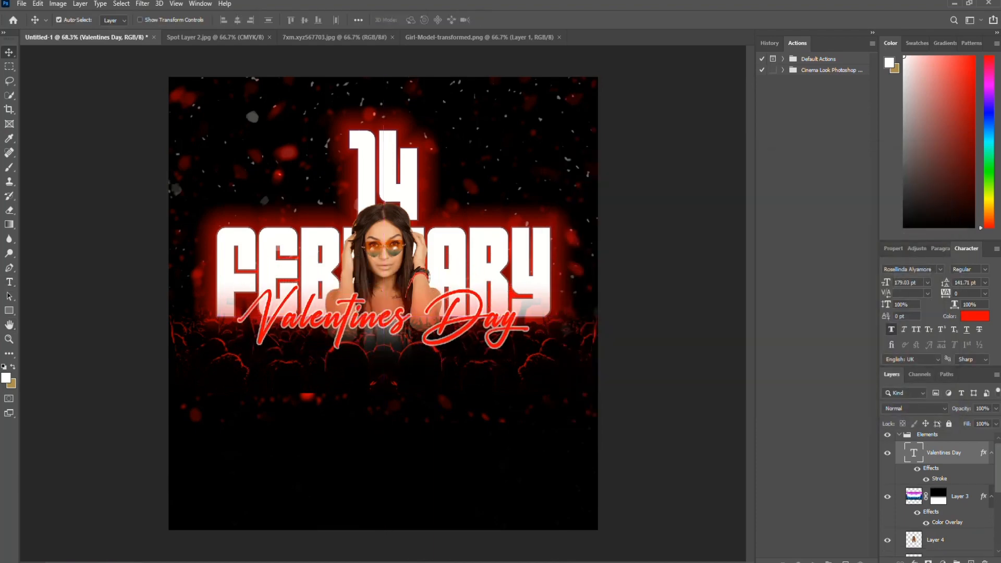
Add the white text Party in Asectica Simple Demo below the crowd and enlarge it.
key(t)
click(351, 313)
click(308, 428)
click(309, 427)
text(party)
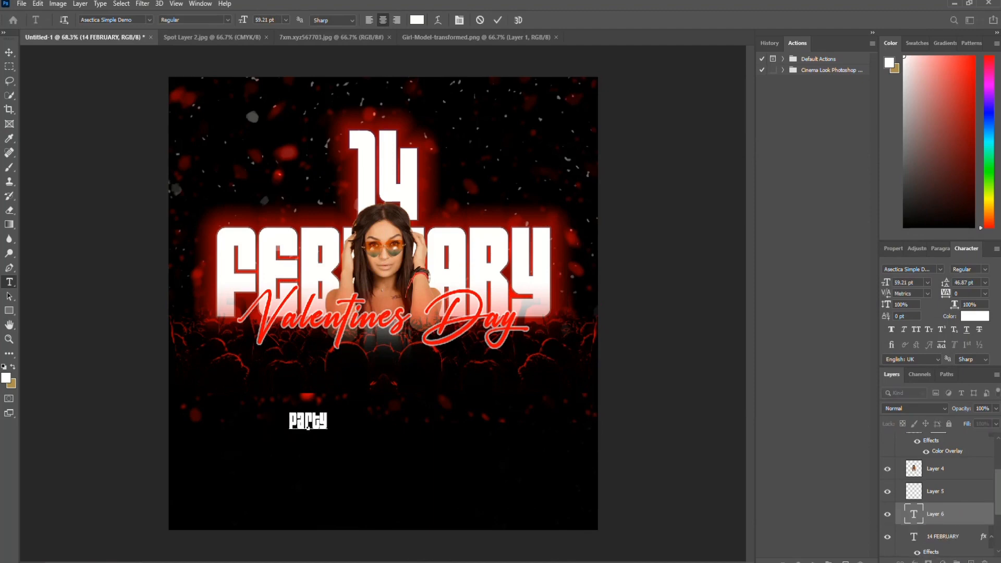
key(ctrl+Return)
key(ctrl+t)
drag(327, 420, 463, 422)
click(516, 20)
Raise the Party layer above the crowd layer, just beneath Valentines Day, and move the text up under FEBRUARY.
scroll(939, 517, up, 1)
drag(939, 541, 939, 443)
key(v)
drag(375, 422, 373, 365)
Enlarge the Party text to about 360 pt and center it directly beneath FEBRUARY.
key(ctrl+t)
drag(459, 365, 520, 364)
drag(469, 387, 449, 367)
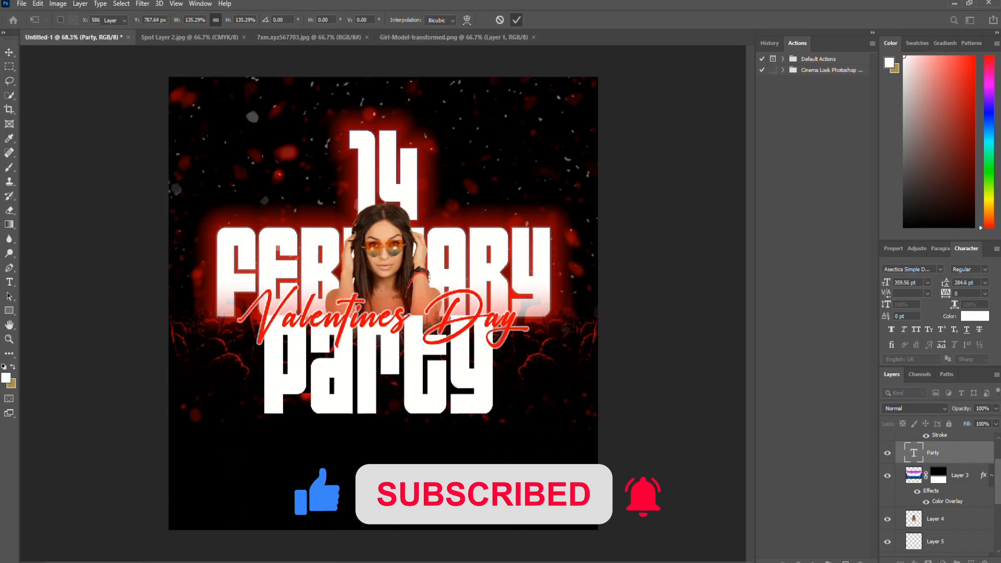
click(517, 20)
Scale the Valentines Day text down to about 149 pt and place it where FEBRUARY and Party meet.
click(496, 319)
key(ctrl+t)
drag(537, 311, 458, 335)
key(Return)
Add a black drop shadow to Valentines Day with 65% opacity, 8 px distance, 17% spread and 9 px size.
right_click(959, 445)
click(887, 81)
click(561, 381)
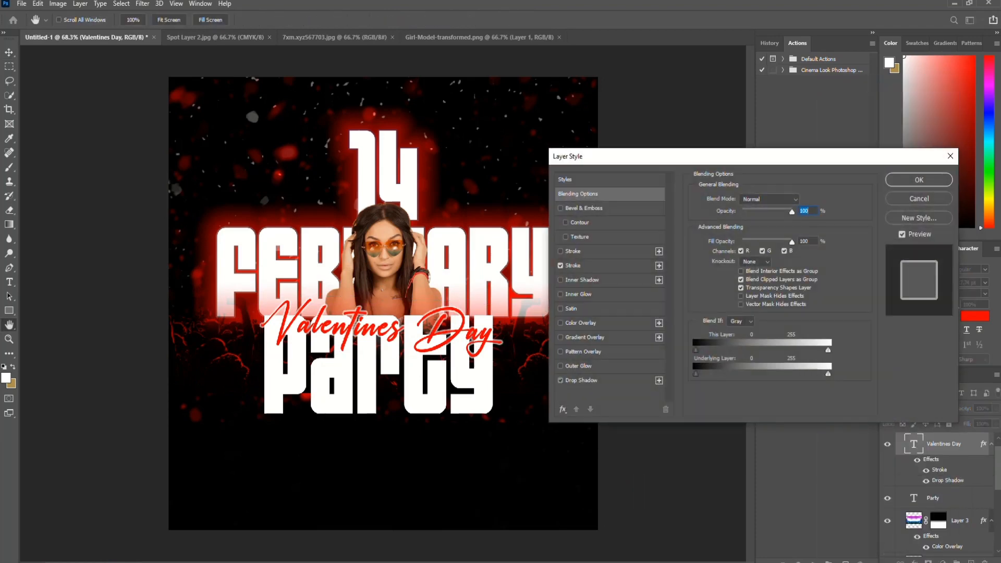
click(581, 380)
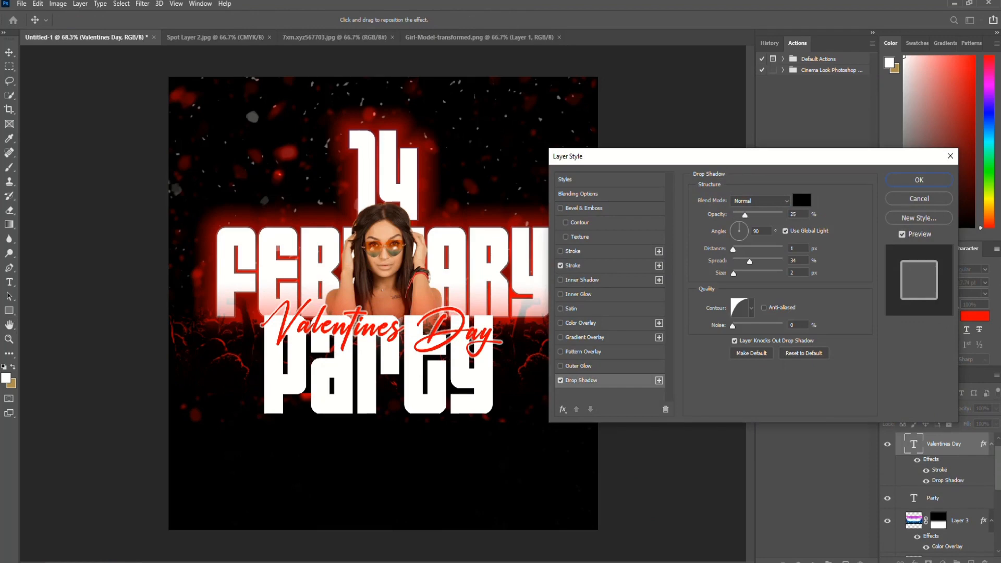
drag(733, 249, 737, 250)
drag(734, 274, 738, 274)
key(Return)
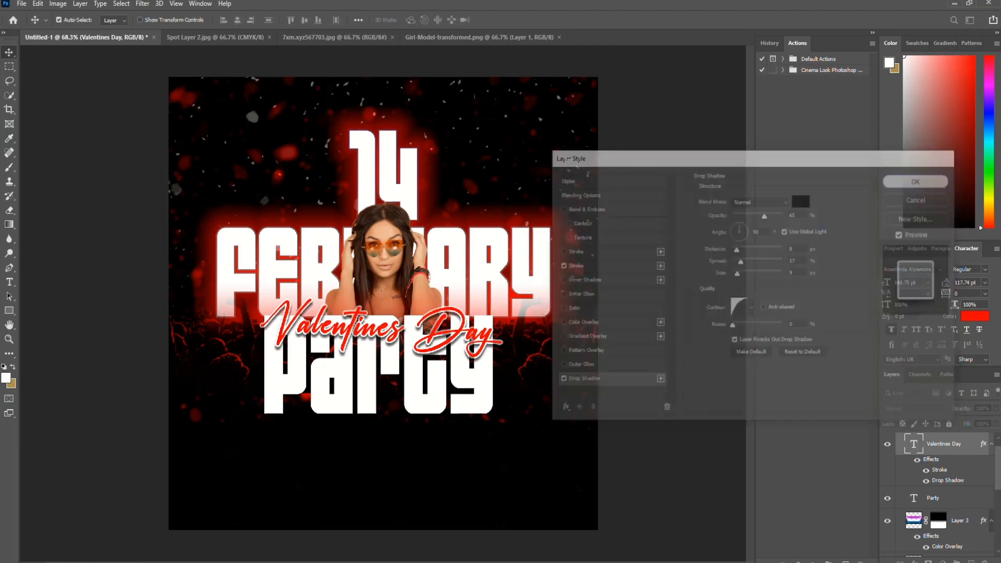
Add a red outer glow to Valentines Day with 86% opacity, 6% spread and 24 px size.
right_click(948, 444)
click(847, 83)
click(561, 366)
click(579, 366)
mouse_move(778, 212)
mouse_down()
mouse_move(747, 212)
mouse_move(784, 213)
mouse_up()
drag(749, 296, 740, 296)
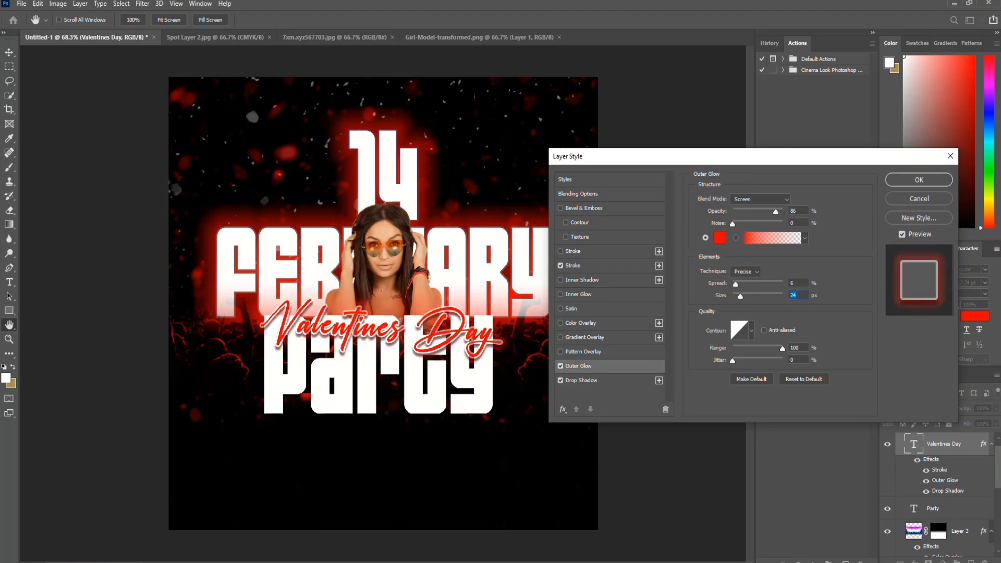
Try Multiply as the outer glow's blend mode and switch it back to Screen.
click(761, 200)
click(756, 243)
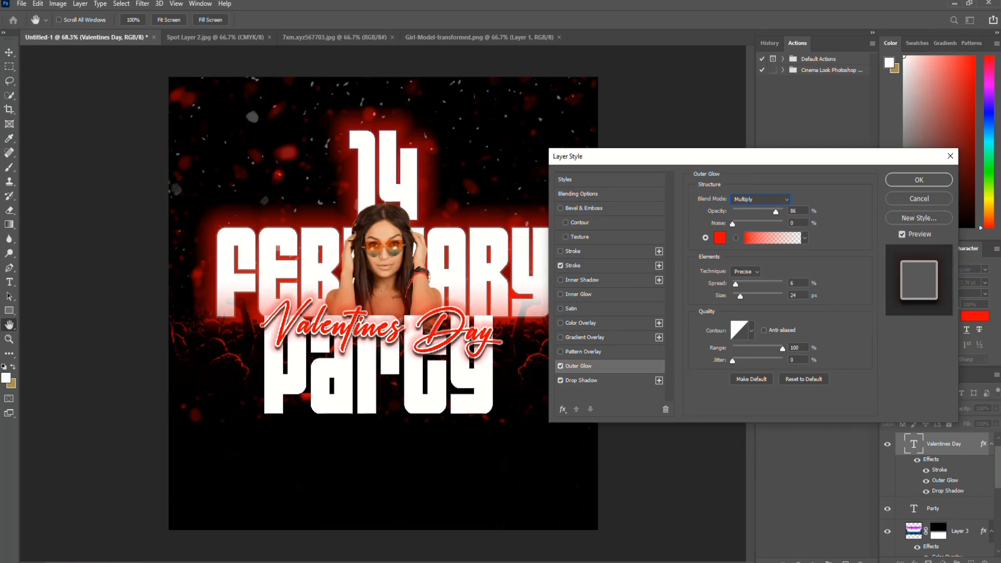
click(761, 199)
click(756, 286)
Set the Valentines Day outer glow to 100% opacity, 8% spread and 21 px size.
mouse_move(777, 212)
mouse_down()
mouse_move(753, 211)
mouse_move(783, 212)
mouse_up()
mouse_move(741, 296)
mouse_down()
mouse_move(749, 297)
mouse_move(740, 296)
mouse_up()
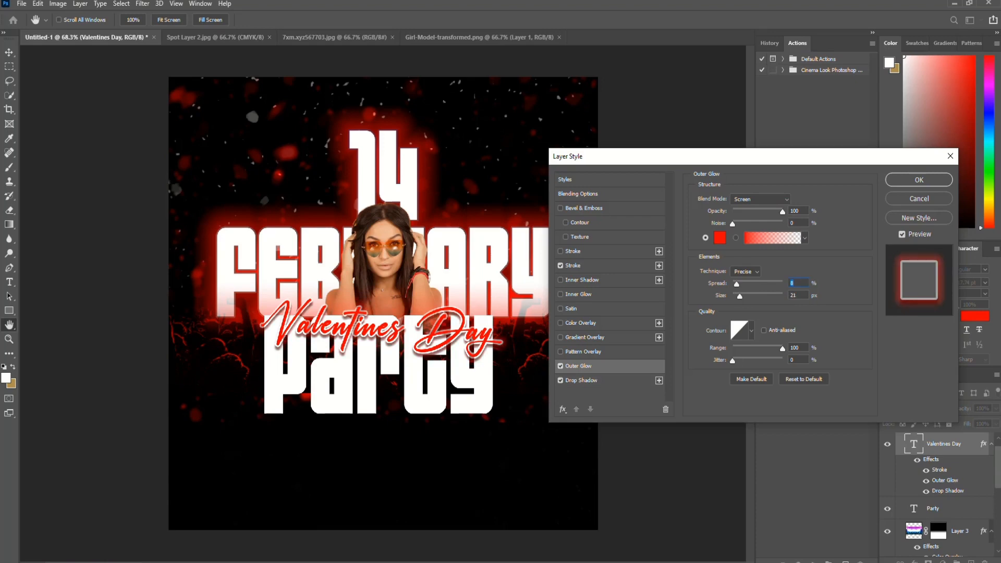
key(Return)
Scale the Party text down to about 323 pt and shift it slightly beneath Valentines Day.
scroll(366, 373, down, 3)
scroll(365, 373, up, 7)
click(365, 373)
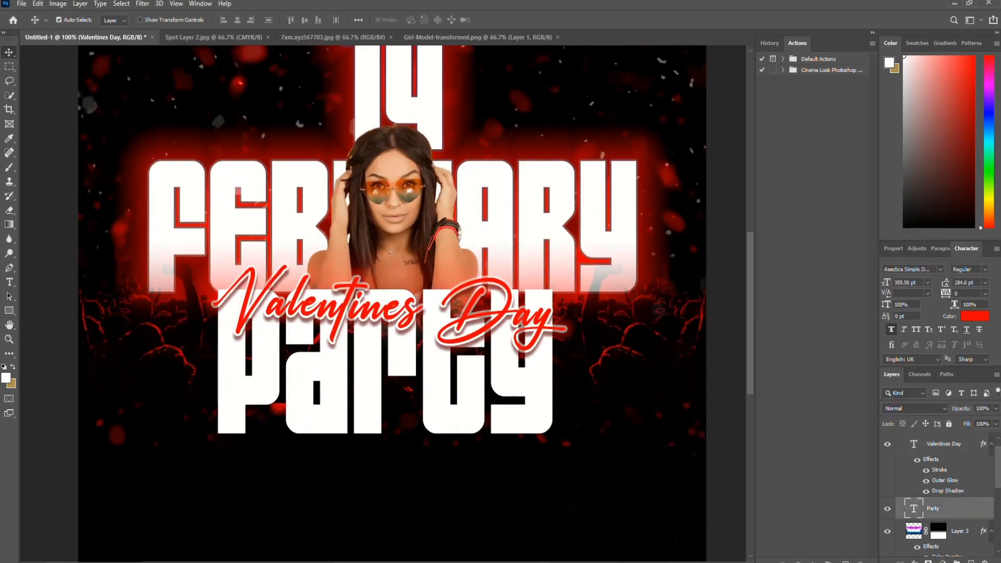
key(ctrl+t)
drag(385, 489, 385, 467)
drag(382, 397, 381, 411)
key(Return)
scroll(384, 302, down, 4)
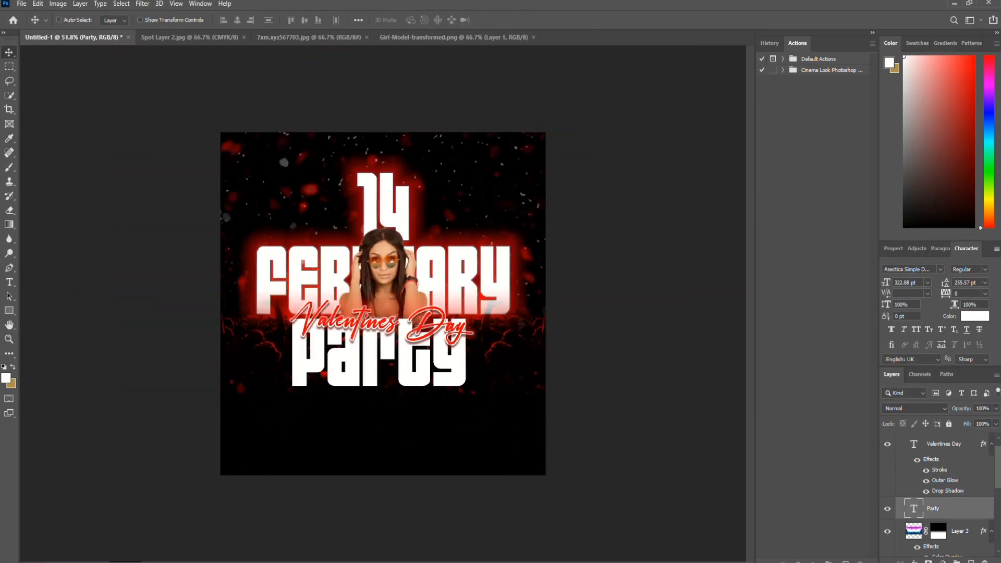
scroll(383, 303, up, 2)
scroll(384, 303, up, 2)
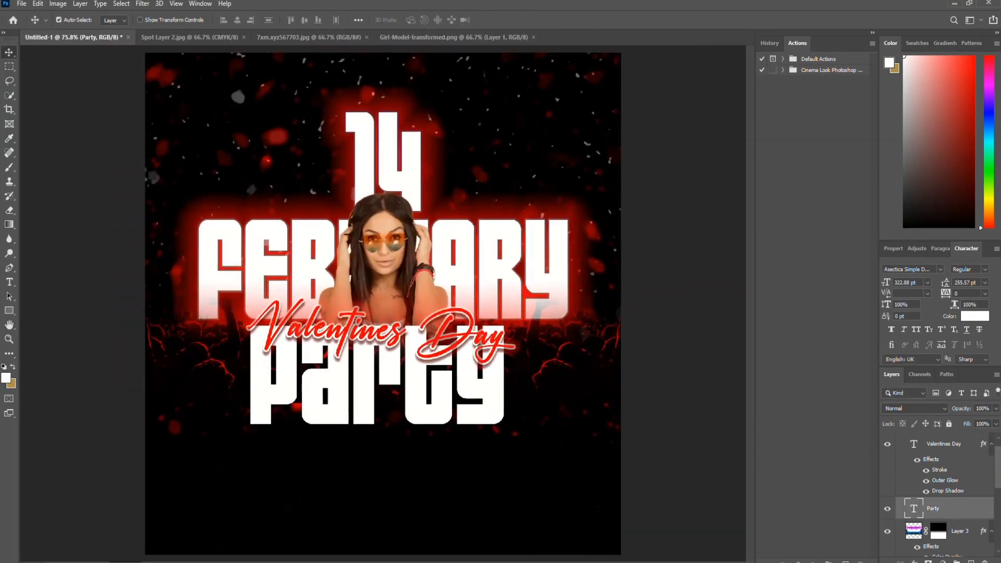
Collapse the Elements group and toggle its visibility off and on to review the composition.
scroll(939, 496, up, 1)
click(899, 440)
click(900, 440)
click(899, 440)
click(888, 440)
click(887, 440)
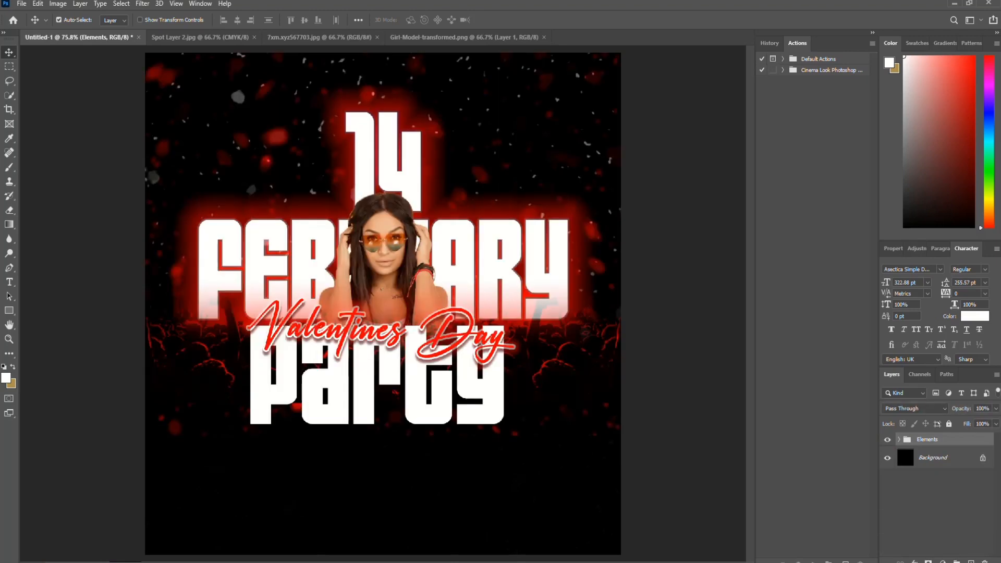
Open the Light 2 image and place its glow along the base of the Party text in the poster.
click(21, 4)
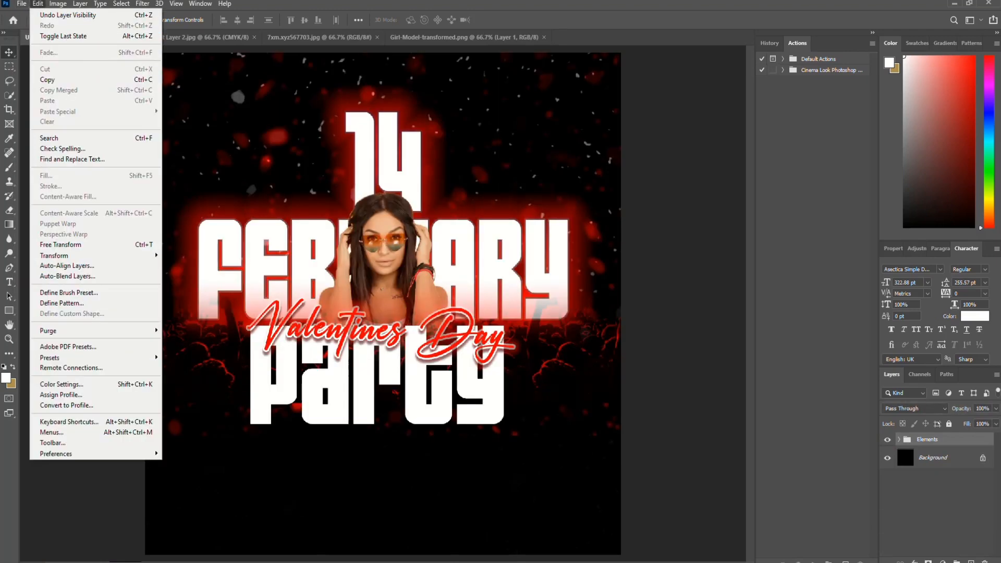
click(27, 25)
double_click(765, 125)
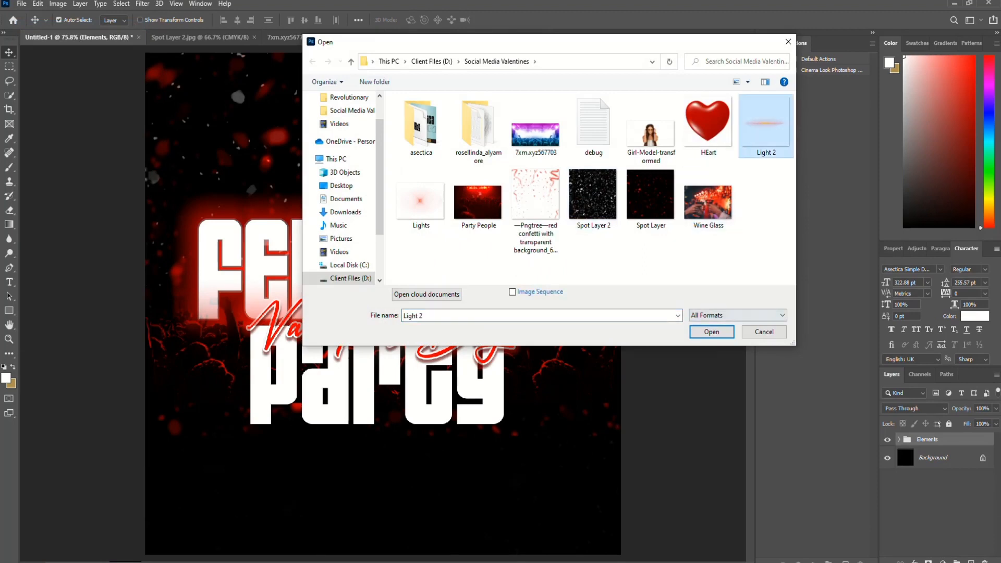
drag(383, 324, 326, 425)
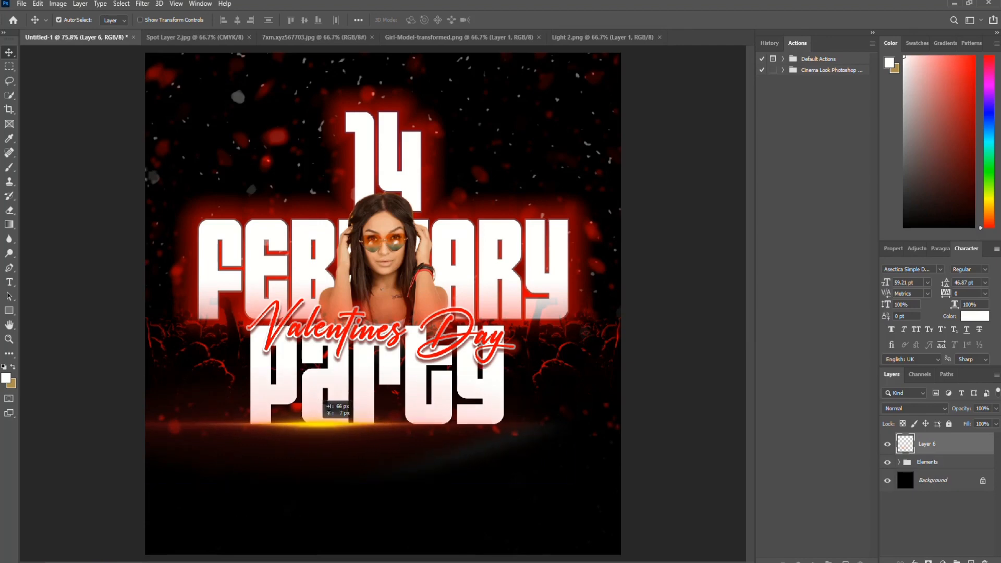
Duplicate the light and shift the copy sideways to sit beneath the last letters of Party.
key(ctrl+j)
drag(327, 425, 469, 426)
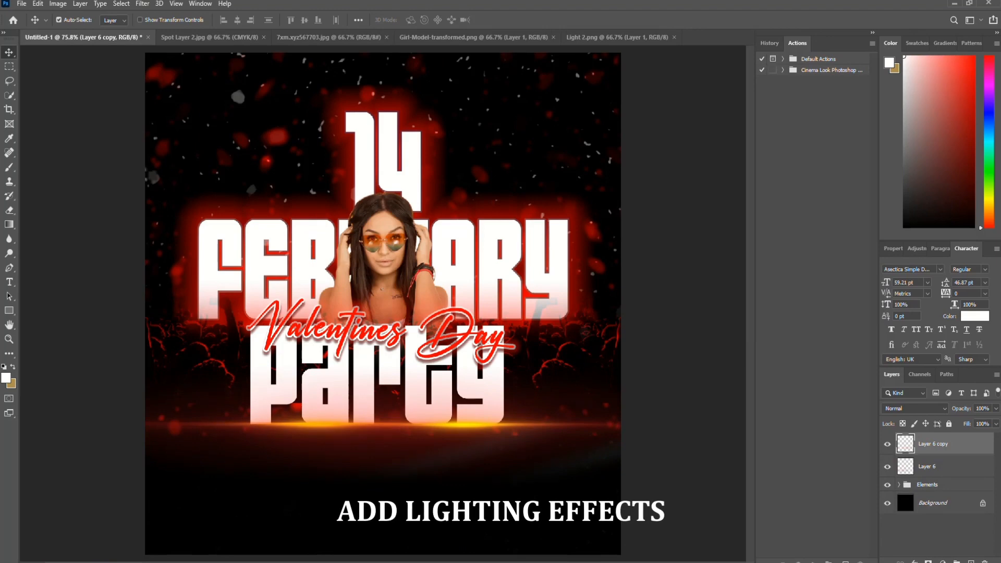
shift+click(939, 467)
key(ctrl+[)
drag(938, 466, 934, 439)
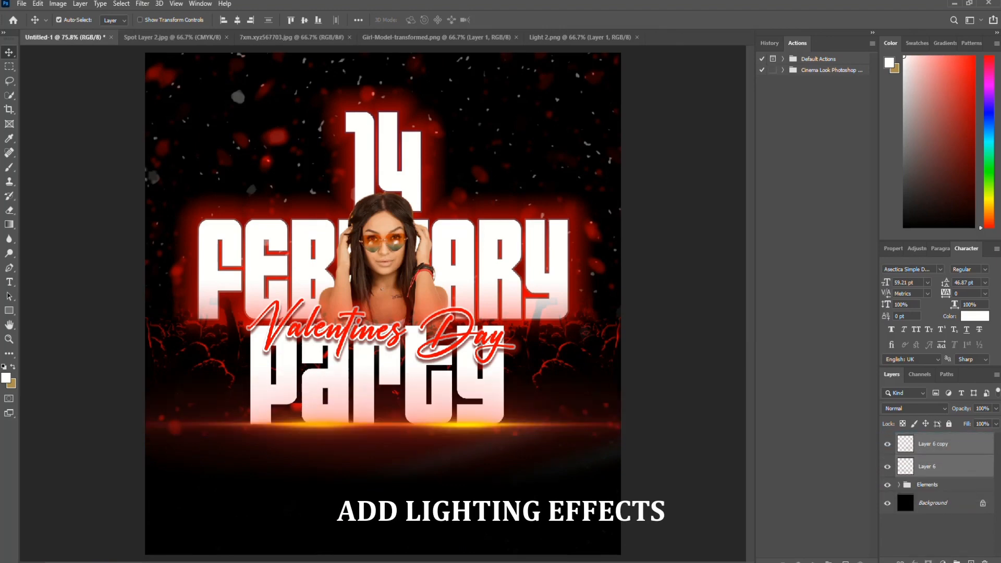
click(683, 303)
scroll(384, 303, down, 5)
scroll(384, 304, up, 3)
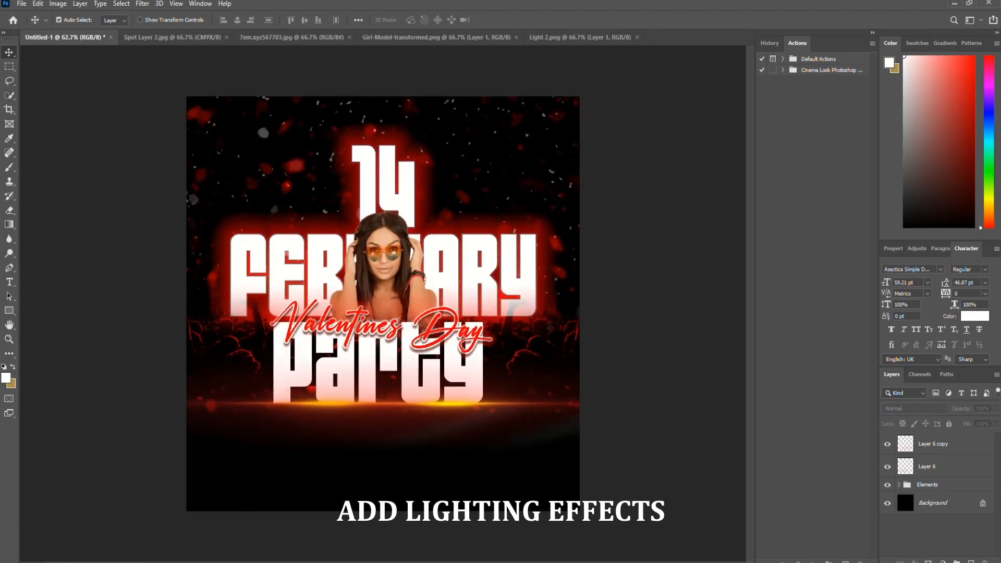
Set the blend mode of the duplicated light layer to Screen.
click(933, 444)
click(913, 409)
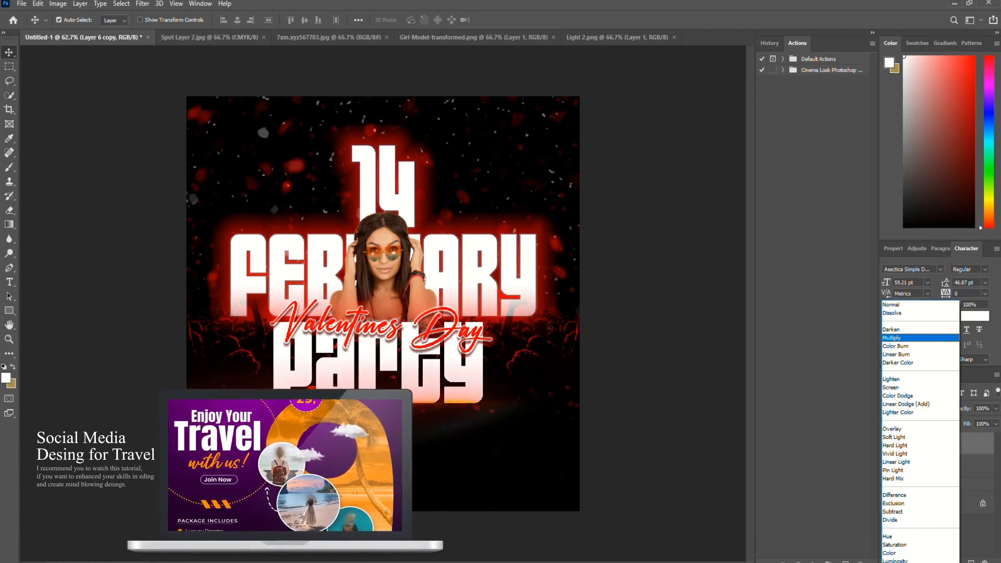
click(891, 388)
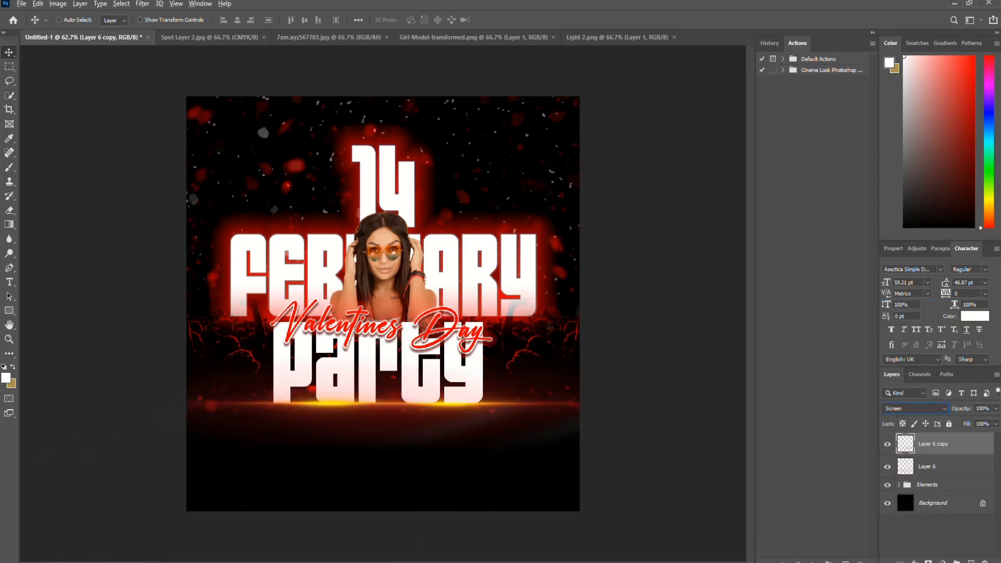
click(658, 333)
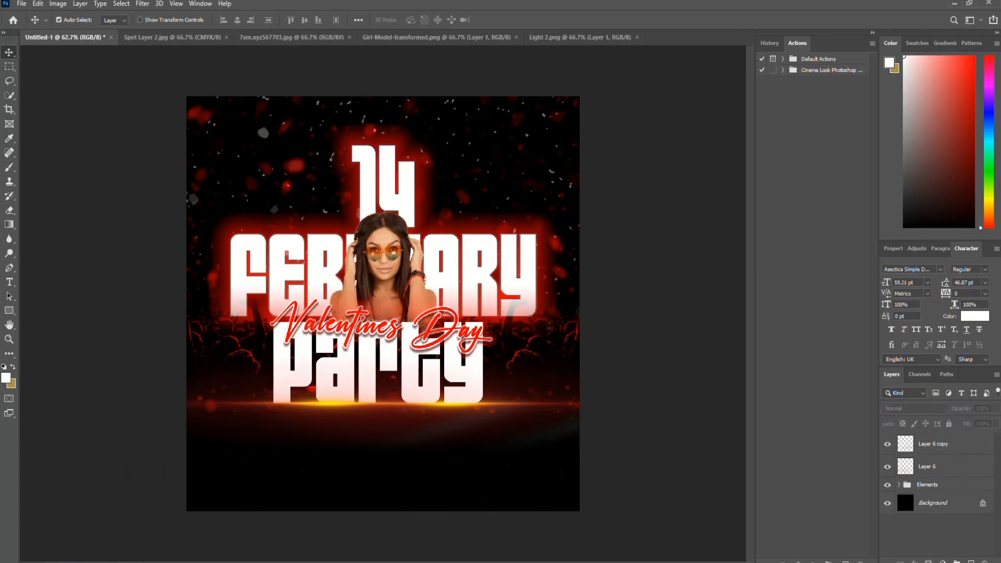
Bring the HEart image into the poster's upper left corner, scaled to about 26% and rotated about 17°.
click(22, 3)
click(40, 26)
click(708, 125)
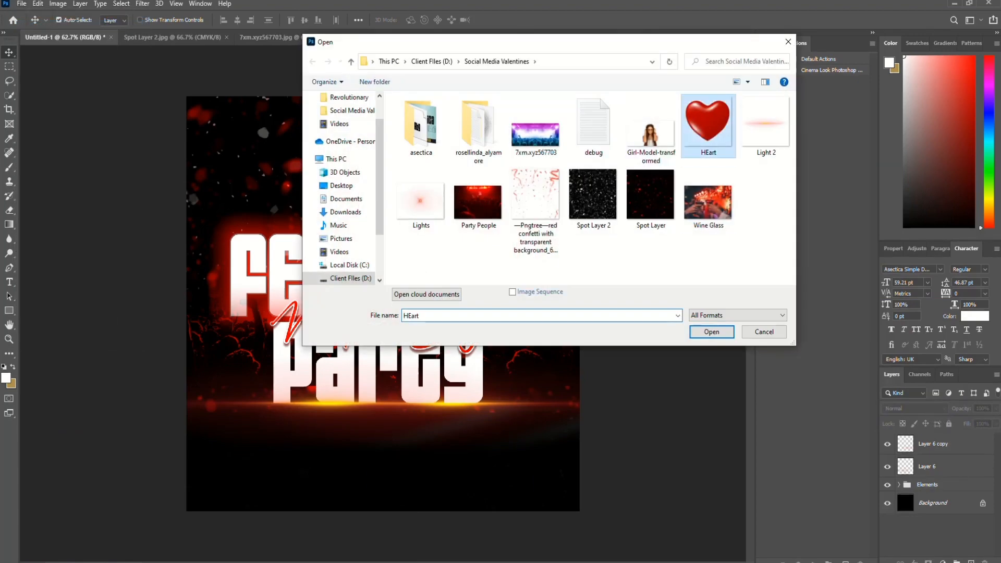
key(Return)
key(ctrl+Tab)
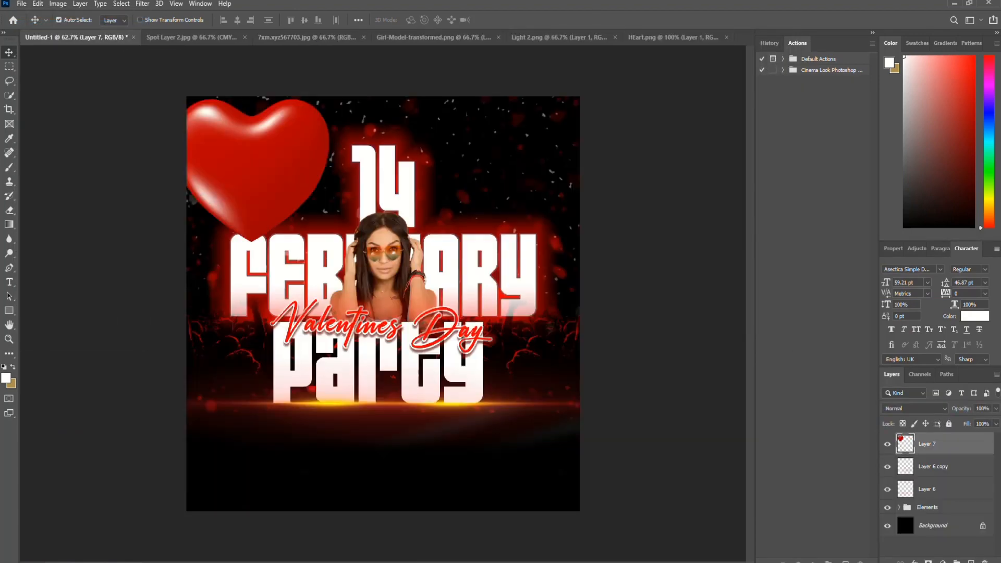
drag(329, 99, 269, 128)
key(Return)
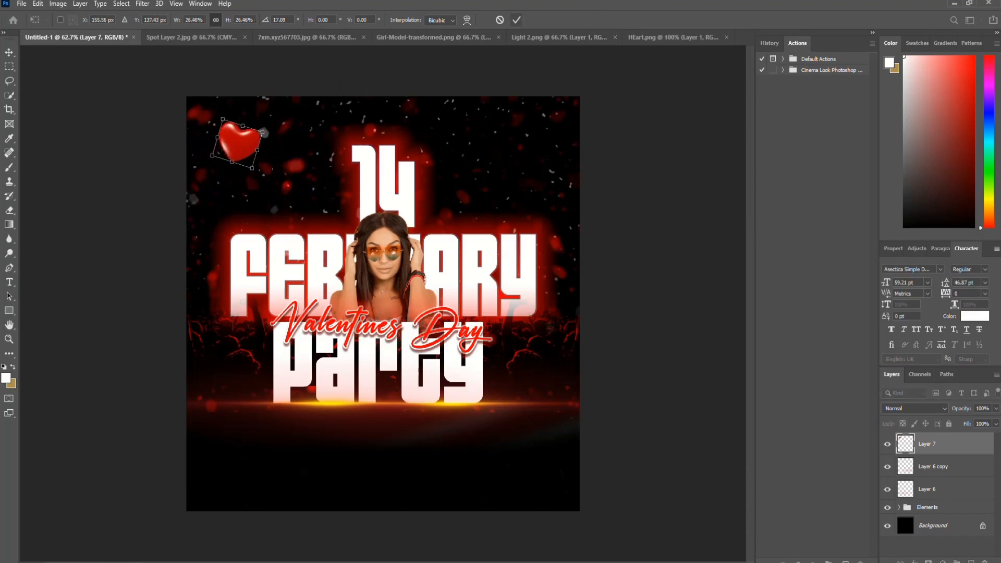
Duplicate the heart and offset the copy slightly right and down so the hearts overlap in a cluster.
scroll(268, 128, up, 3)
scroll(209, 109, up, 4)
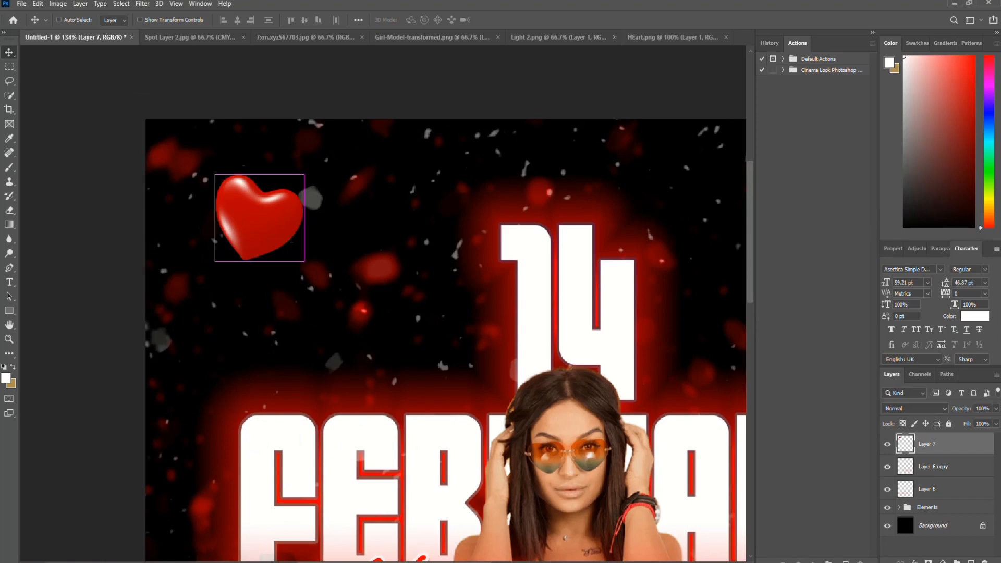
key(ctrl+j)
drag(259, 212, 295, 223)
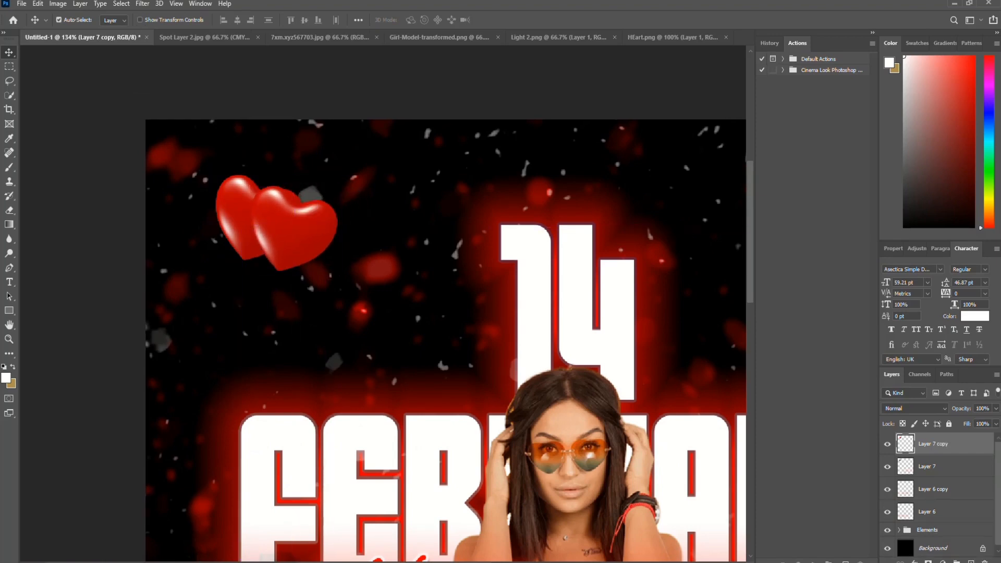
click(934, 467)
drag(300, 233, 297, 243)
Add a black drop shadow to the front heart with 65% opacity, 0 px distance, 17% spread and 9 px size.
right_click(959, 445)
click(854, 120)
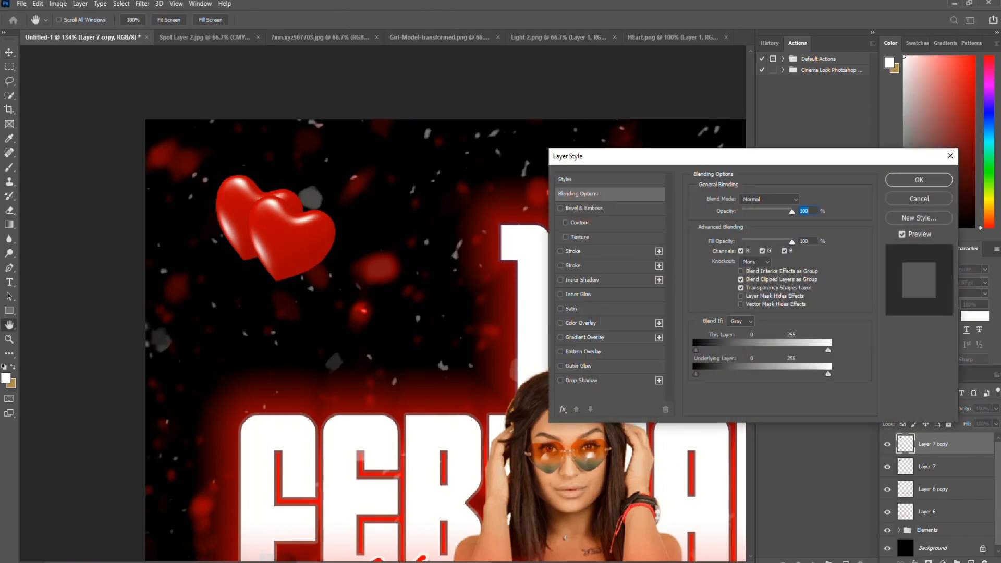
click(560, 380)
click(581, 380)
drag(737, 250, 734, 250)
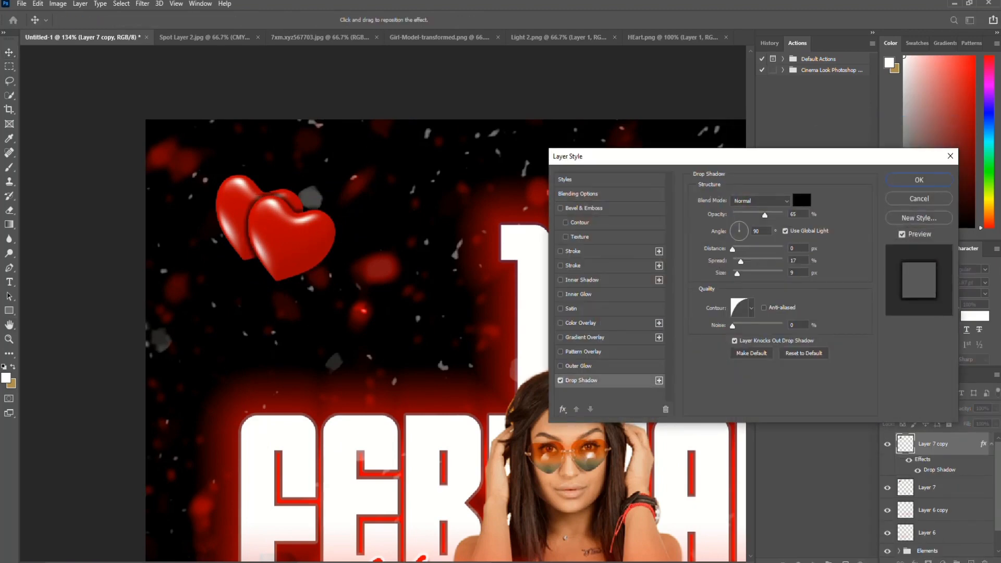
key(Return)
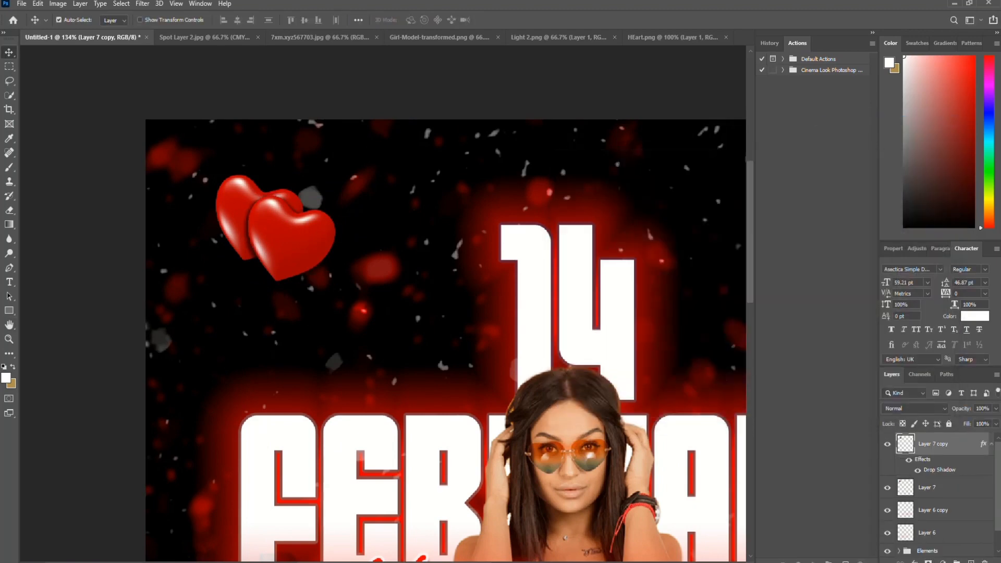
Toggle the visibility of the heart layers to check them, and reselect the front heart.
click(927, 488)
click(888, 488)
click(888, 445)
click(888, 444)
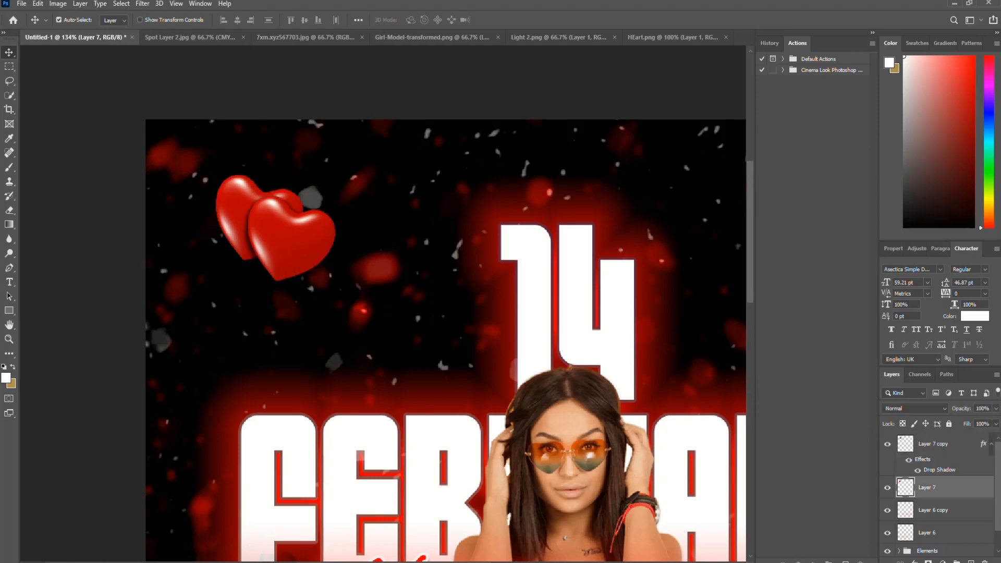
click(907, 449)
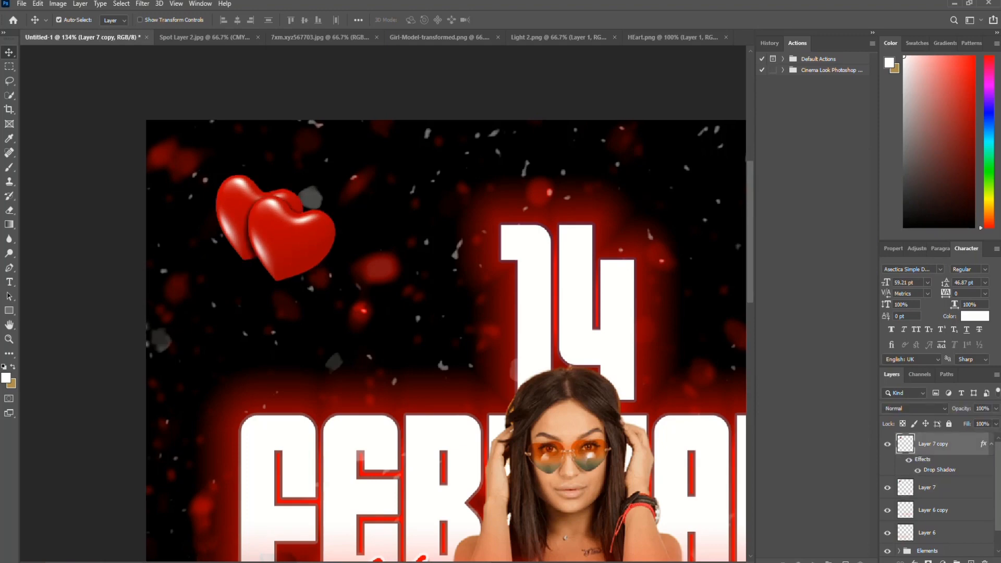
Add a solid black color fill layer above the hearts.
click(943, 562)
click(936, 368)
drag(608, 228, 585, 248)
click(823, 101)
Convert the black fill to a smart object and render a Lens Flare with 50-300mm Zoom and 114% brightness.
click(143, 3)
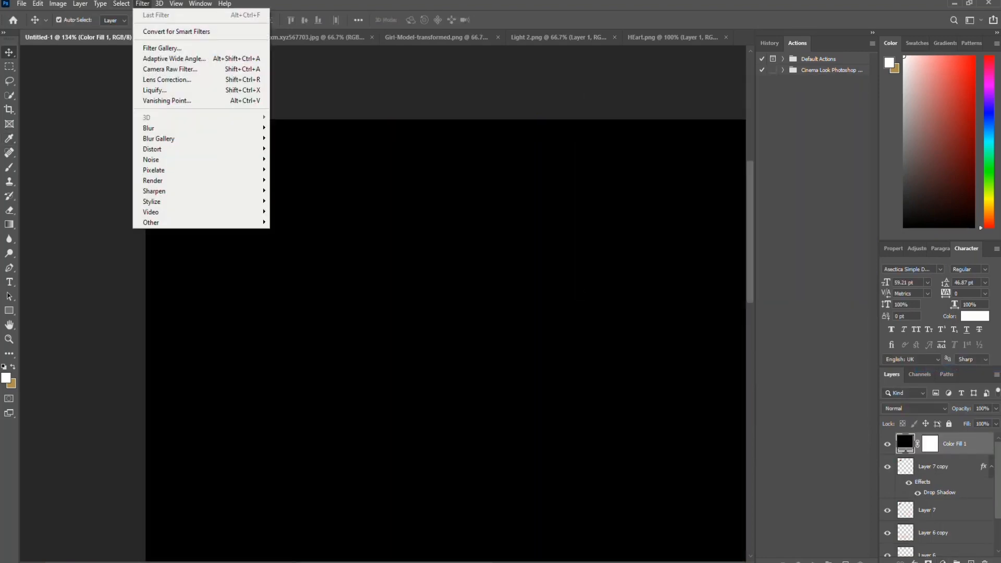
mouse_move(230, 180)
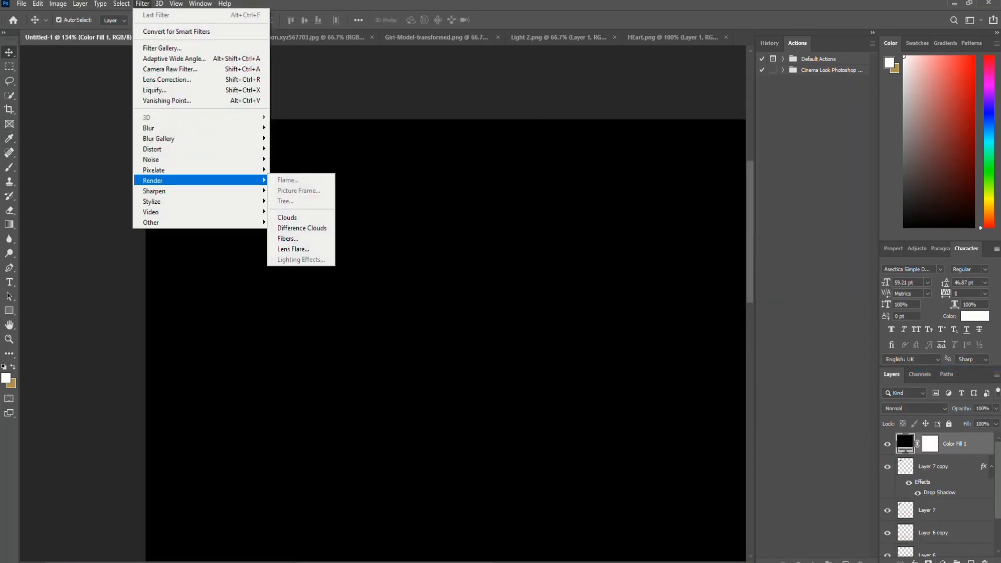
click(300, 247)
key(Return)
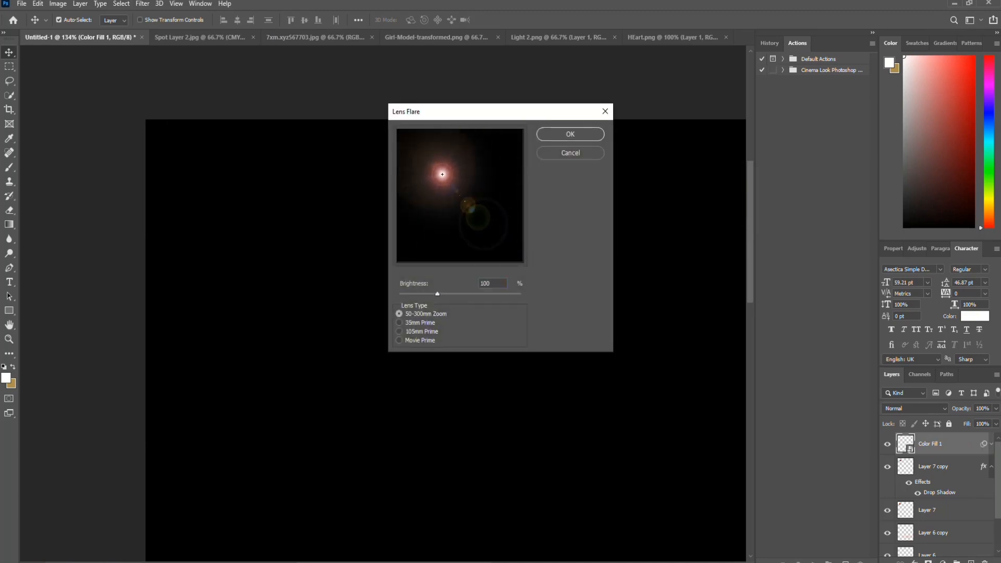
click(399, 323)
click(399, 340)
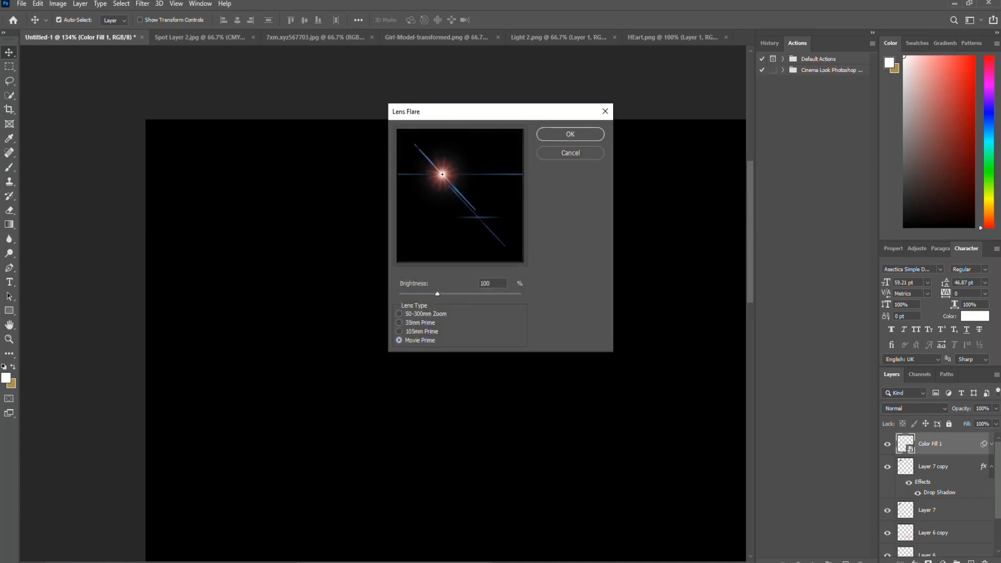
click(400, 331)
click(400, 323)
click(399, 314)
drag(438, 295, 444, 295)
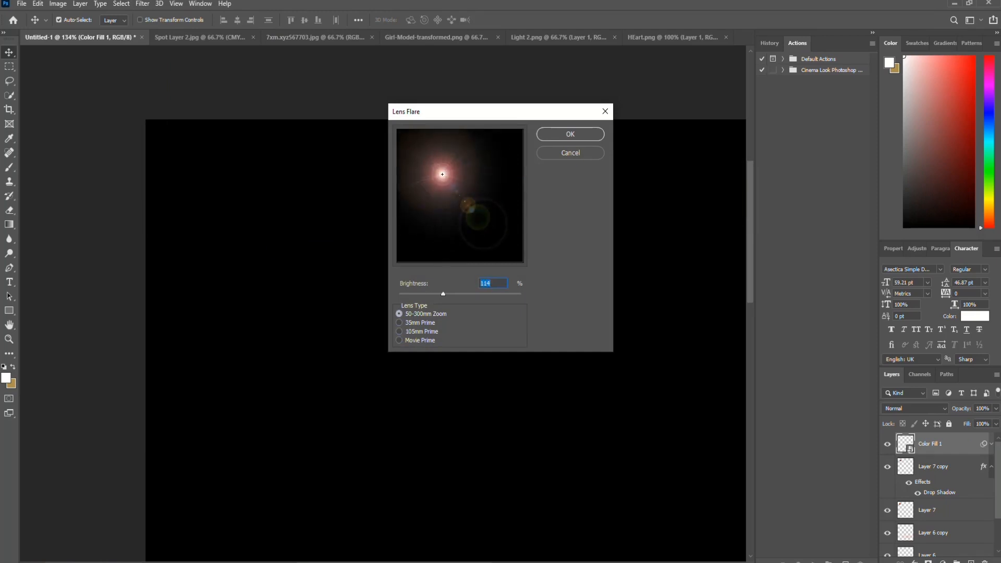
key(Return)
Set the lens flare layer's blend mode to Screen and move the flare over the hearts.
click(914, 408)
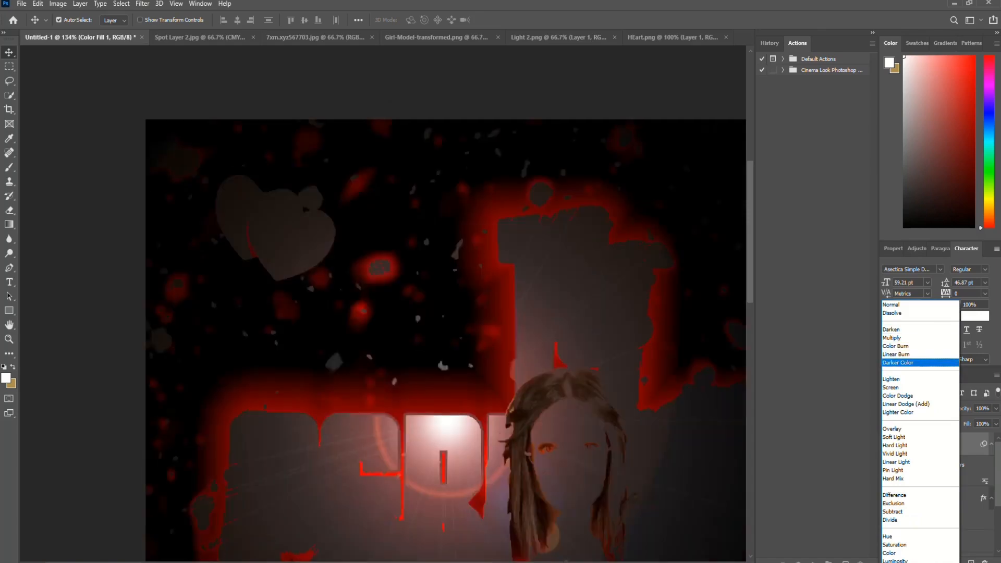
click(895, 388)
key(ctrl+t)
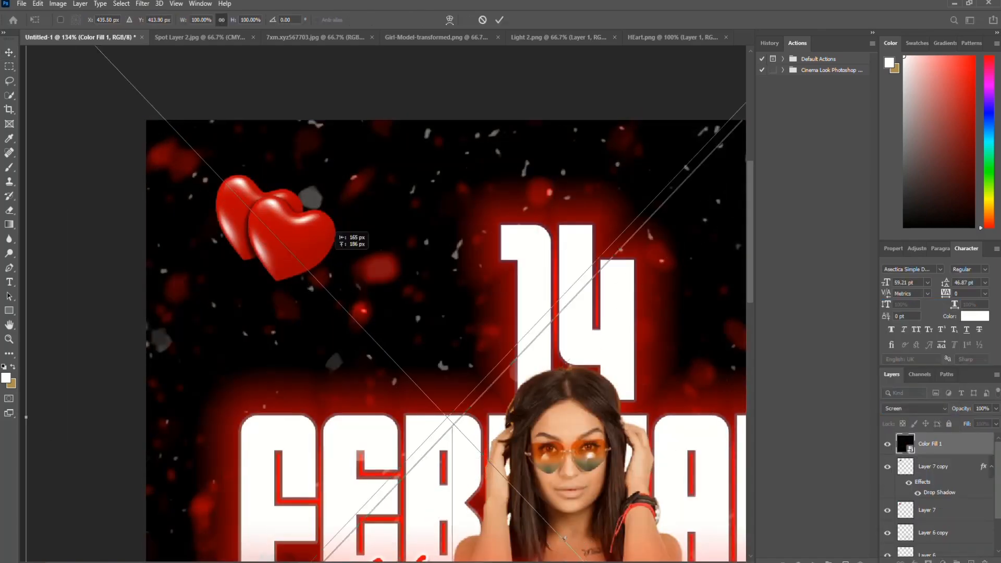
click(482, 20)
drag(363, 296, 303, 203)
key(ctrl+minus)
key(ctrl+minus)
key(ctrl+minus)
scroll(384, 303, up, 3)
drag(228, 97, 238, 104)
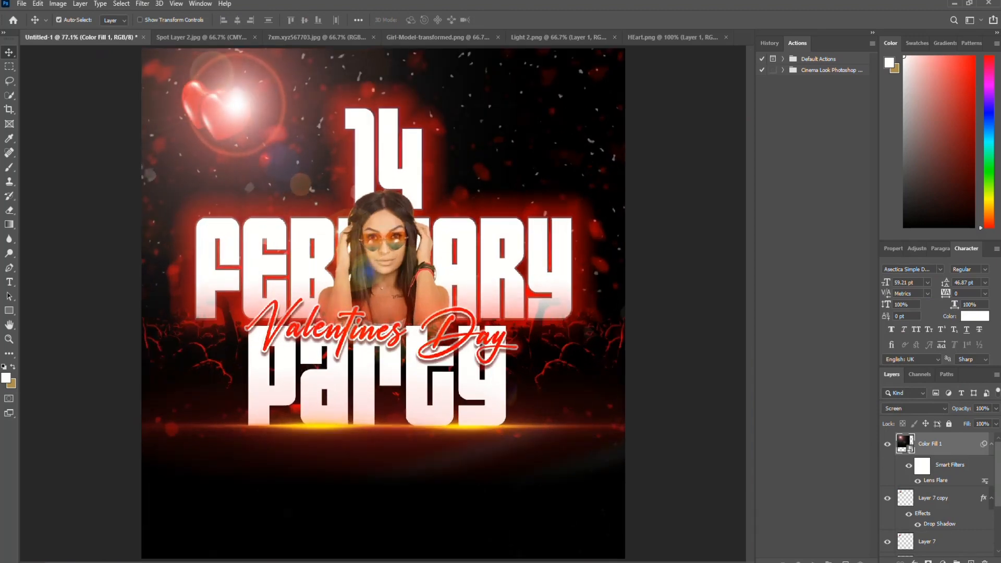
Set the lens flare layer's opacity to 87%.
key(2)
key(9)
drag(954, 409, 956, 409)
Paint a white dot over the flare's center on a new layer and soften it with a blur filter.
key(b)
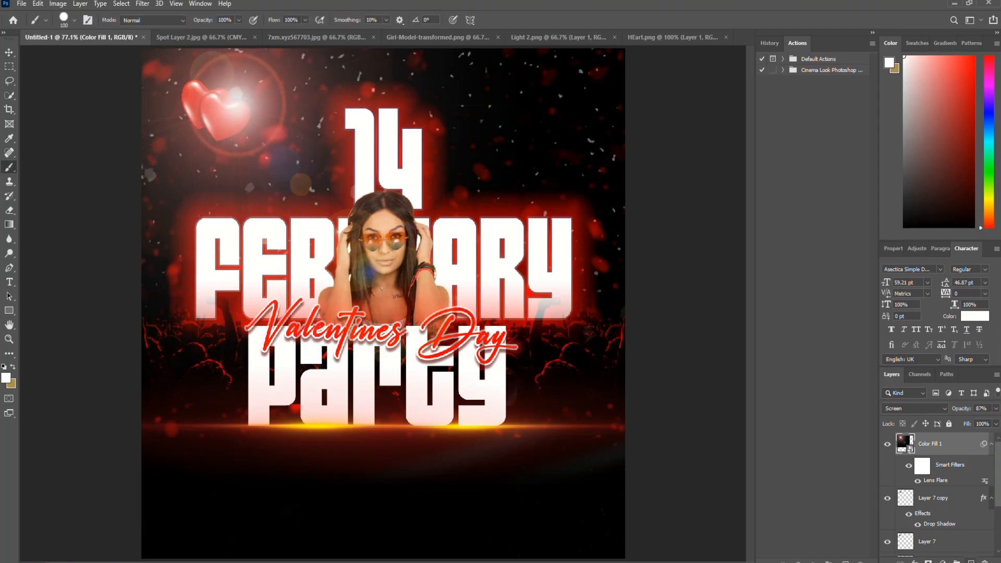
key(ctrl+shift+alt+n)
click(142, 4)
mouse_move(157, 138)
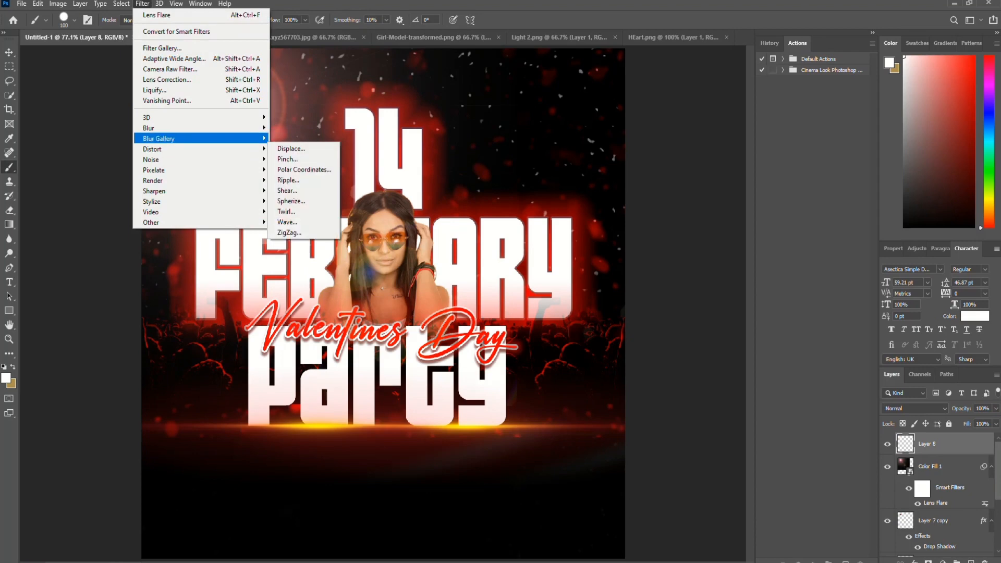
click(292, 170)
drag(632, 297, 612, 297)
key(Return)
key(b)
Lower the opacity of the selected white dot and flare layers to 81% and scale the dot down slightly.
shift+click(930, 467)
mouse_move(962, 408)
mouse_down()
mouse_move(920, 409)
mouse_move(952, 409)
mouse_up()
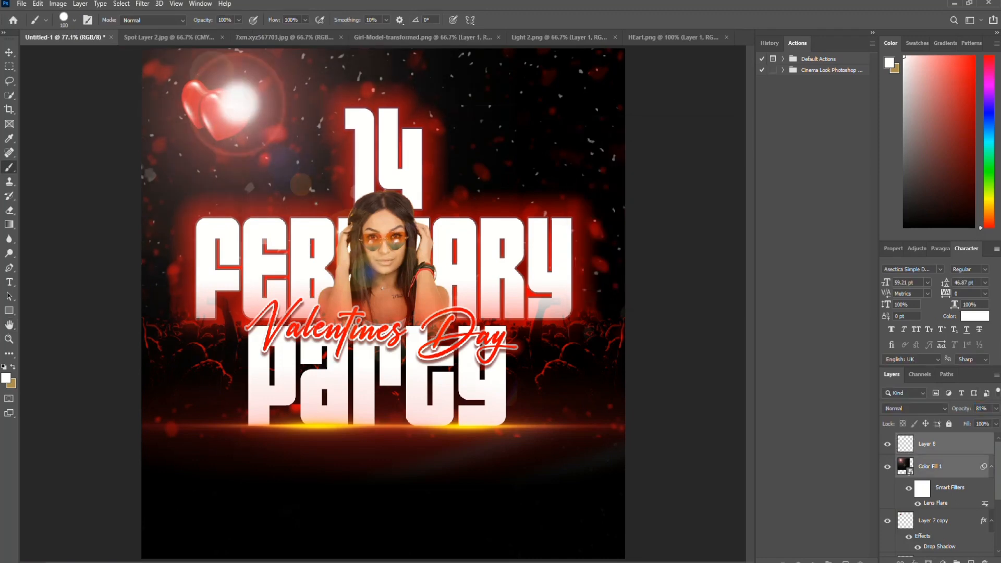
click(939, 445)
key(ctrl+t)
drag(277, 137, 261, 120)
key(Return)
key(b)
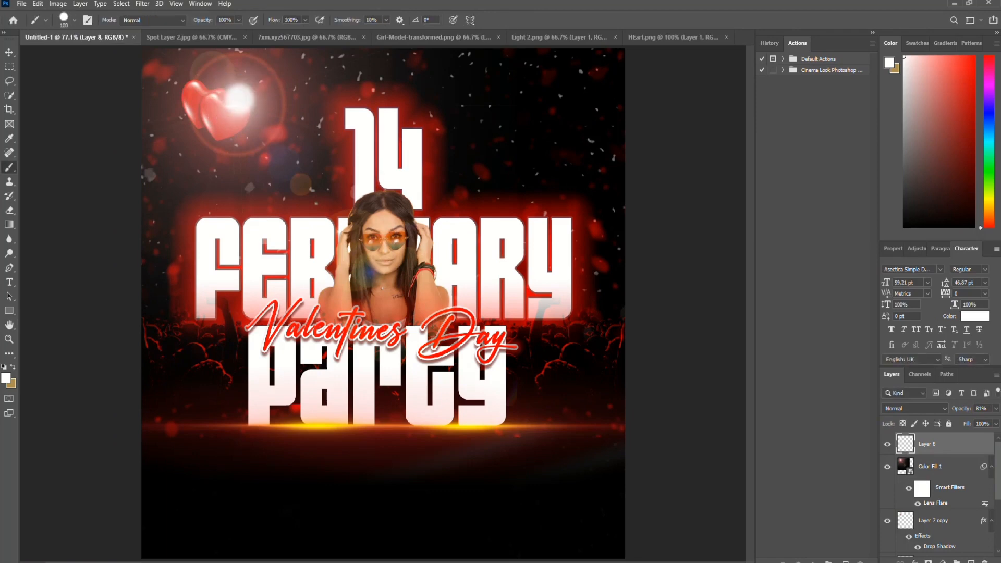
Lower the white dot layer's opacity to 69% and deselect all layers.
scroll(384, 304, down, 6)
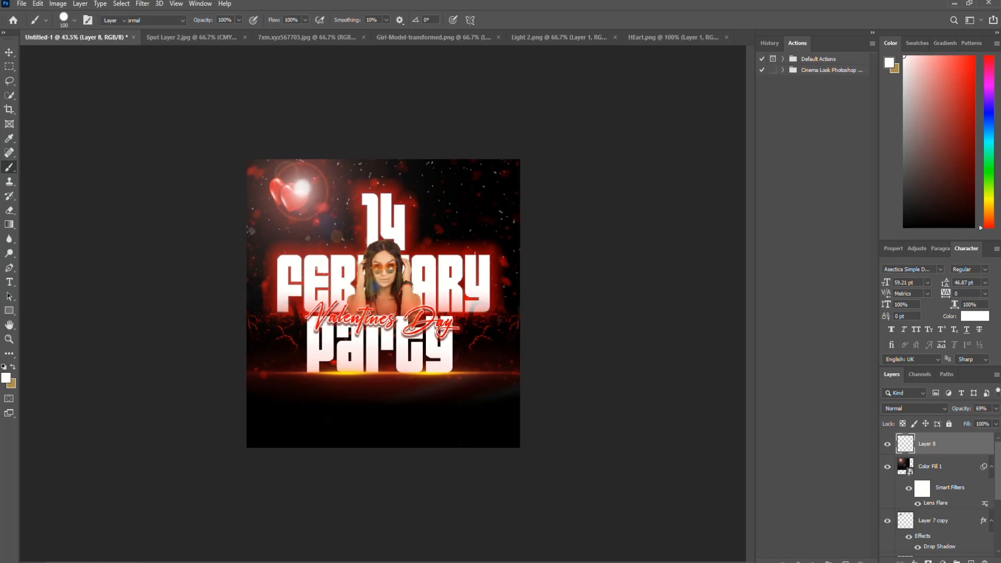
key(v)
ctrl+click(605, 313)
scroll(383, 303, down, 5)
scroll(383, 304, up, 10)
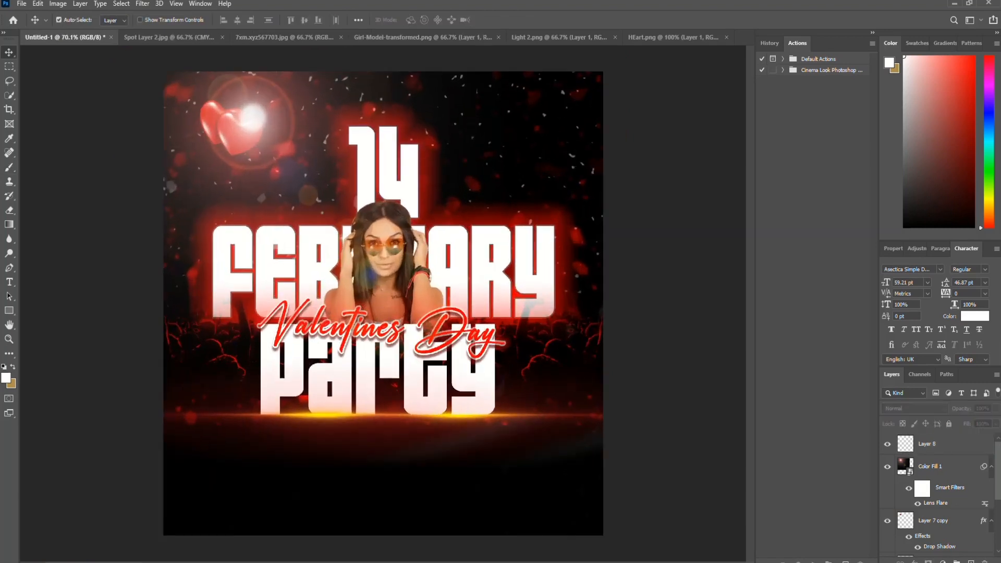
Group the white dot, lens flare and front heart layers, and name the group Heart and Light.
click(934, 444)
shift+click(939, 521)
key(ctrl+g)
double_click(928, 439)
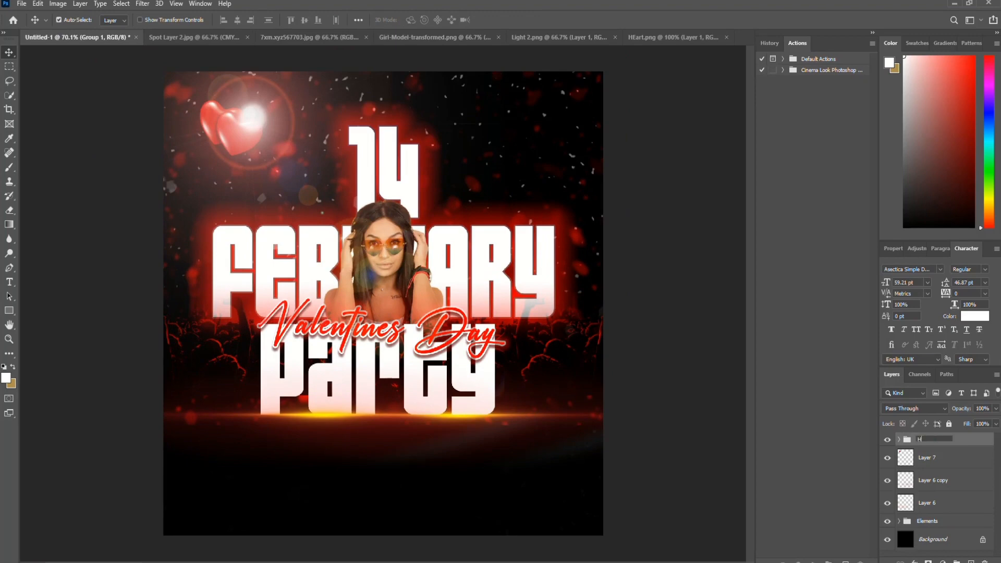
text(Heart and Light)
key(Return)
right_click(933, 439)
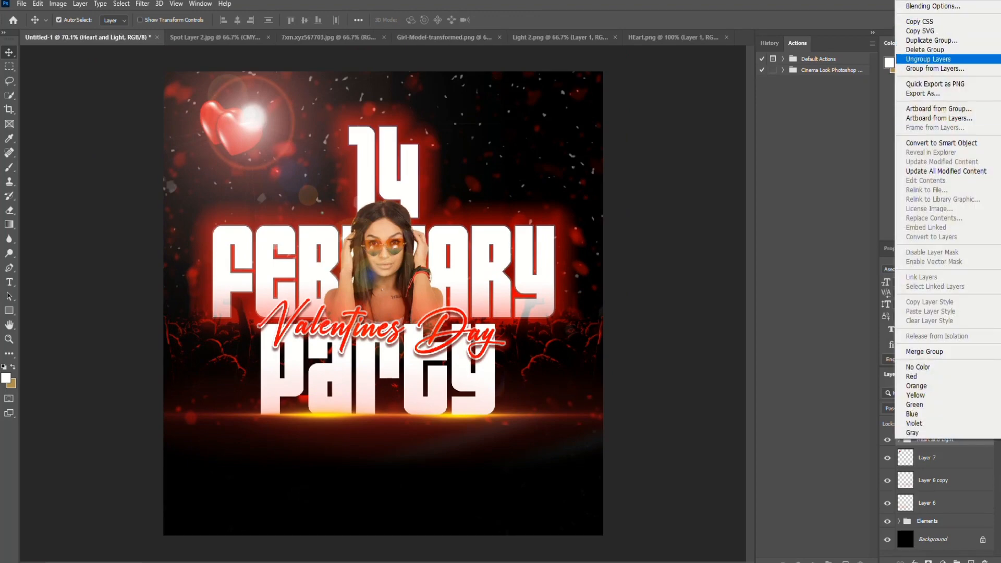
click(931, 40)
key(Return)
key(ctrl+t)
drag(230, 130, 482, 129)
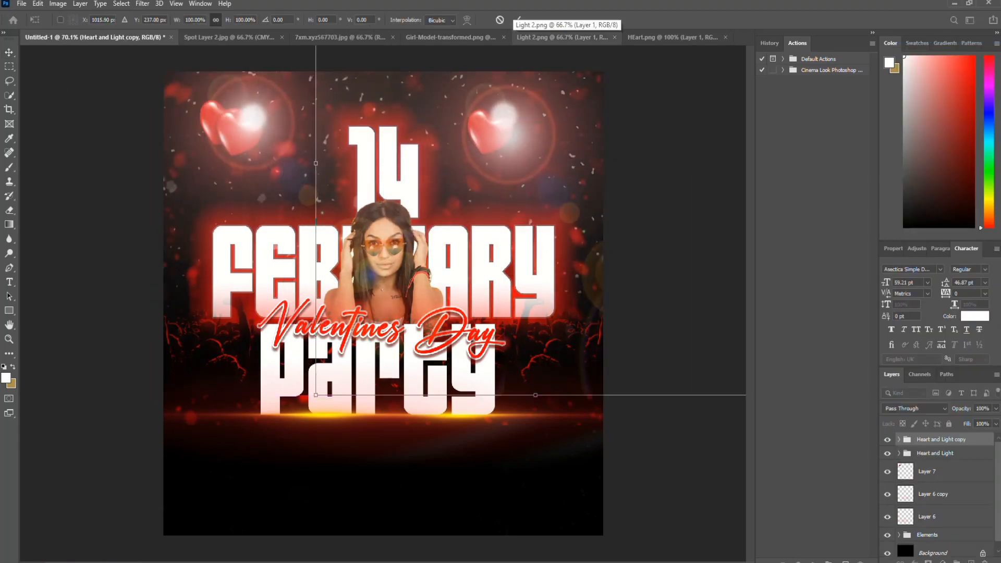
click(501, 20)
key(Delete)
Move the remaining heart layer into the Heart and Light group and reorder its layers so both hearts sit beneath the lens flare.
drag(934, 455, 934, 440)
click(888, 440)
click(888, 440)
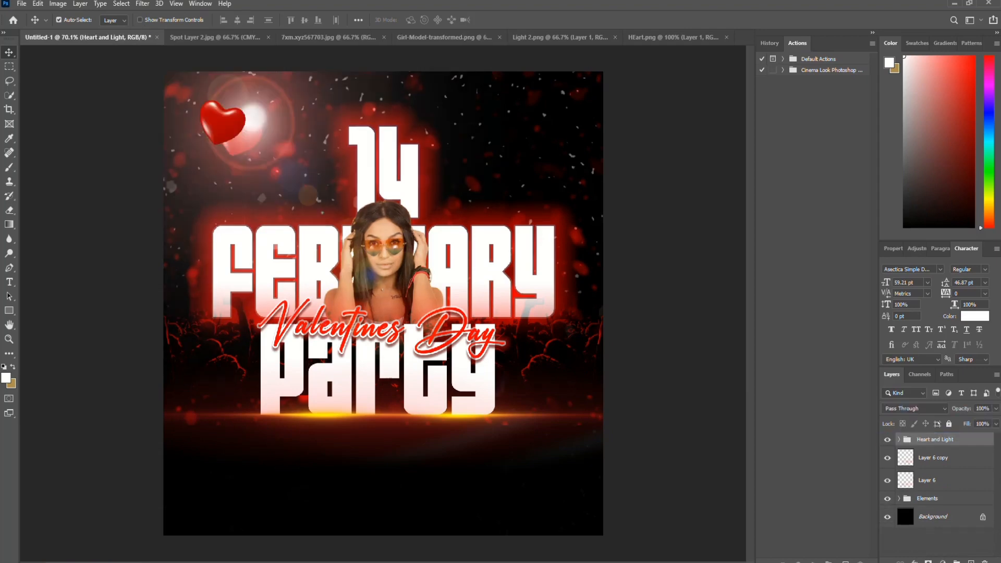
click(899, 440)
scroll(939, 485, down, 2)
drag(942, 530, 942, 451)
drag(940, 528, 950, 449)
click(900, 440)
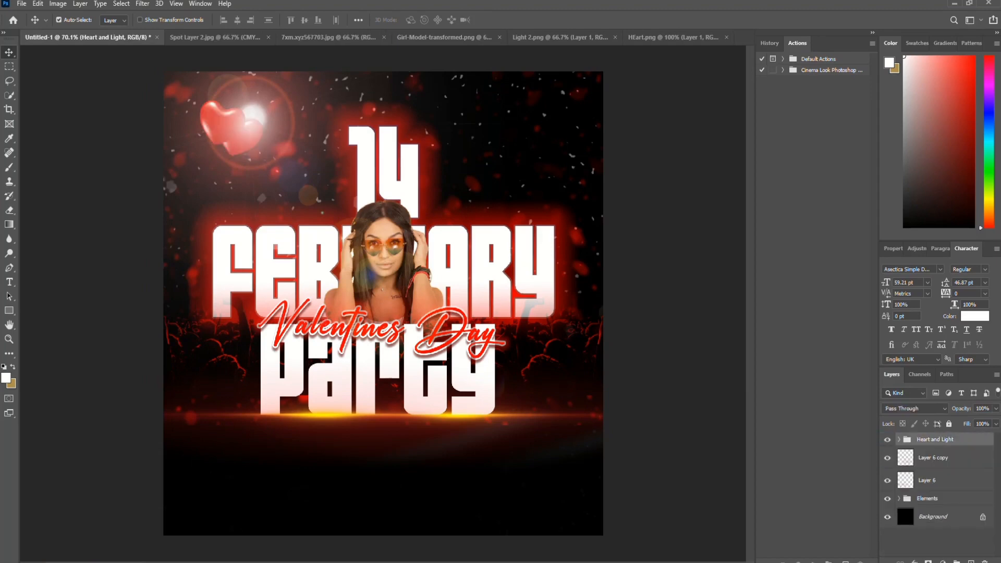
Duplicate the Heart and Light group and move the copy to the poster's upper-right area.
key(ctrl+j)
key(ctrl+t)
drag(243, 111, 513, 114)
click(516, 20)
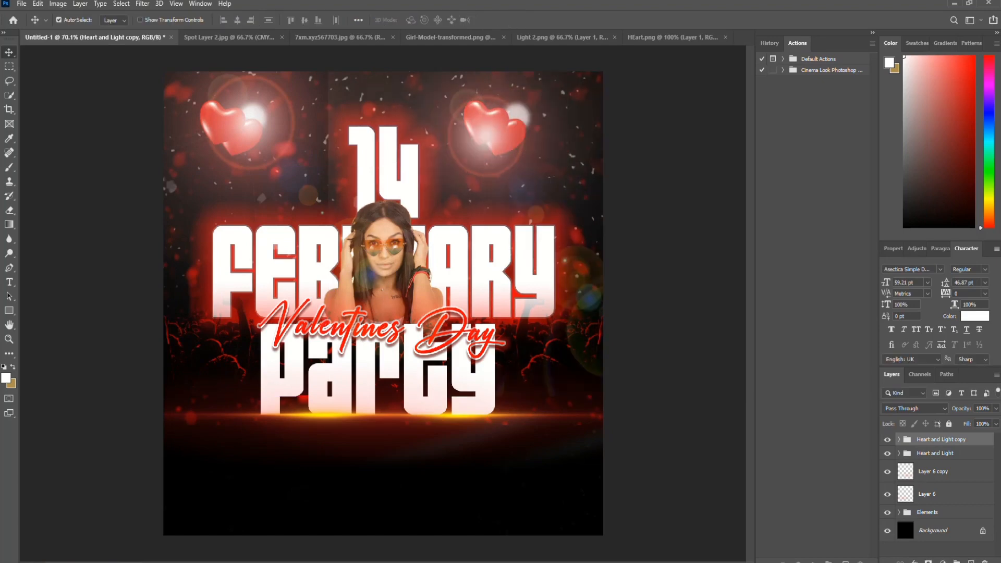
Flip the Layer 7 heart horizontally inside the Heart and Light copy group.
click(899, 440)
click(939, 458)
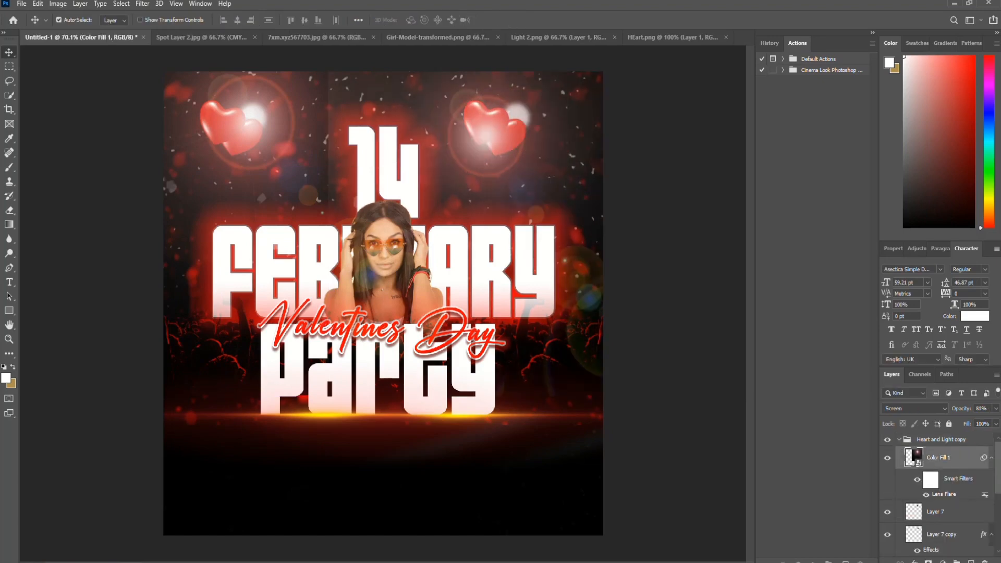
scroll(939, 469, down, 1)
click(938, 498)
click(942, 521)
ctrl+click(937, 499)
right_click(938, 499)
click(937, 501)
click(938, 499)
key(ctrl+t)
right_click(490, 128)
click(516, 315)
click(517, 19)
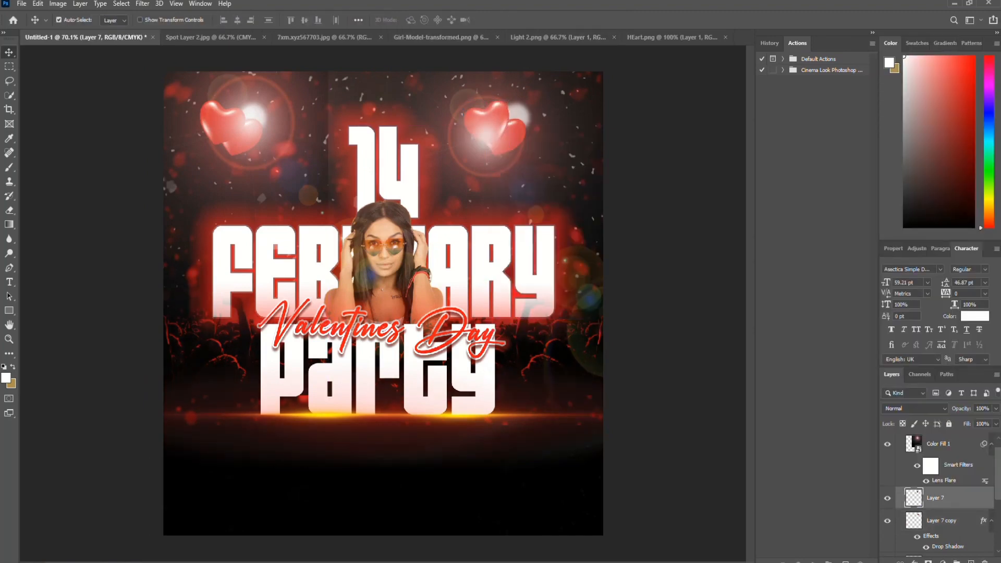
Flip the Layer 7 copy heart horizontally inside the Heart and Light copy group.
click(941, 520)
key(ctrl+t)
right_click(513, 138)
click(541, 324)
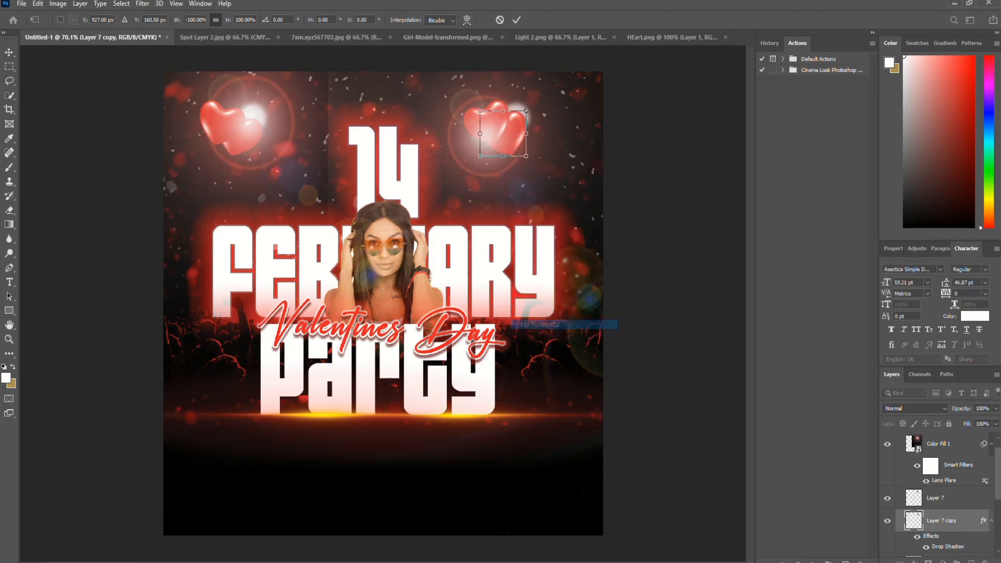
click(517, 20)
Move the copied lens flare up over its hearts, set its opacity to 100%, and bring the white dot layer to the group's top.
drag(490, 126, 498, 105)
key(0)
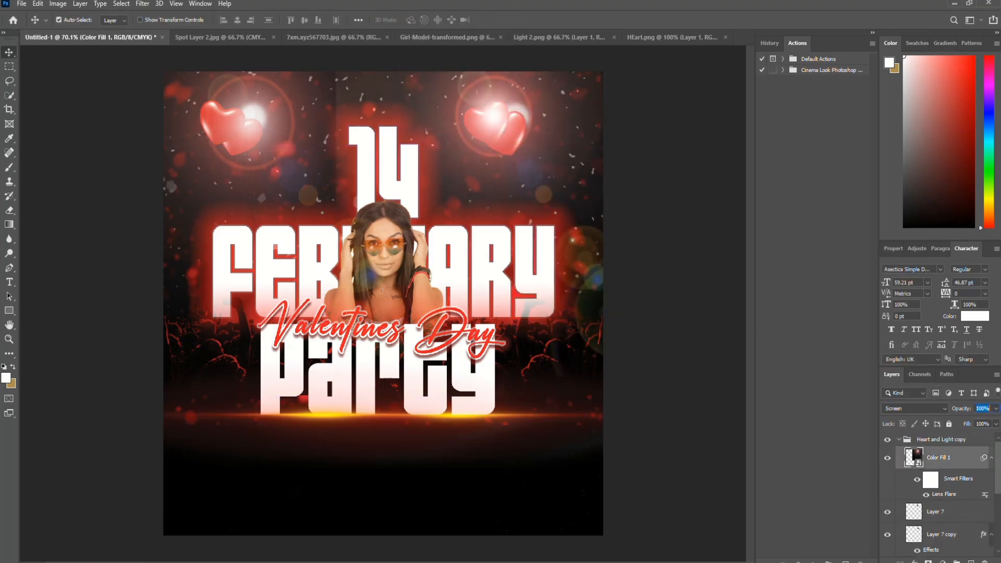
scroll(939, 501, down, 2)
drag(939, 545, 939, 454)
Center the copied white dot on its flare, shift the Heart and Light copy group slightly right and down, and collapse the group.
drag(479, 98, 545, 143)
click(942, 440)
key(ctrl+t)
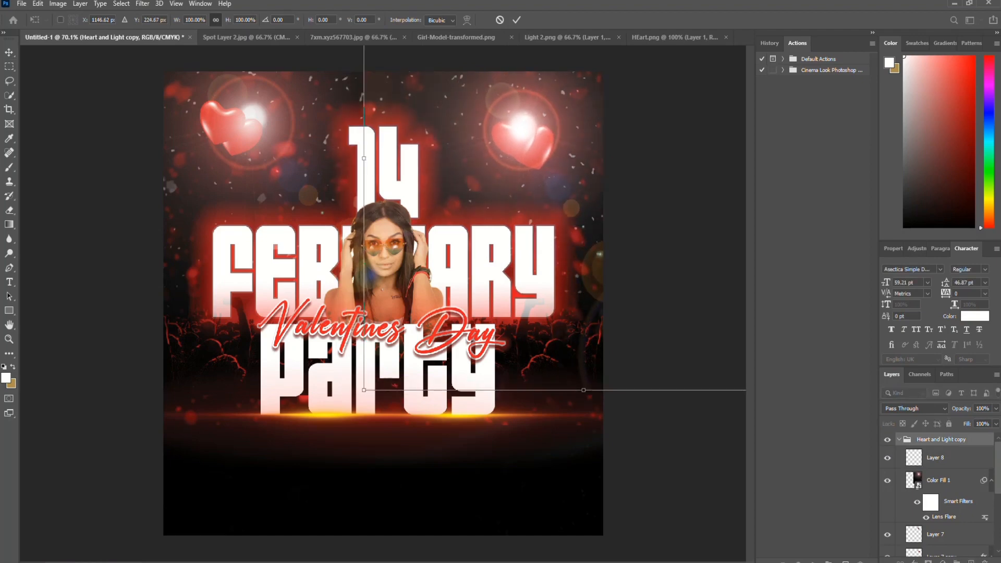
click(517, 19)
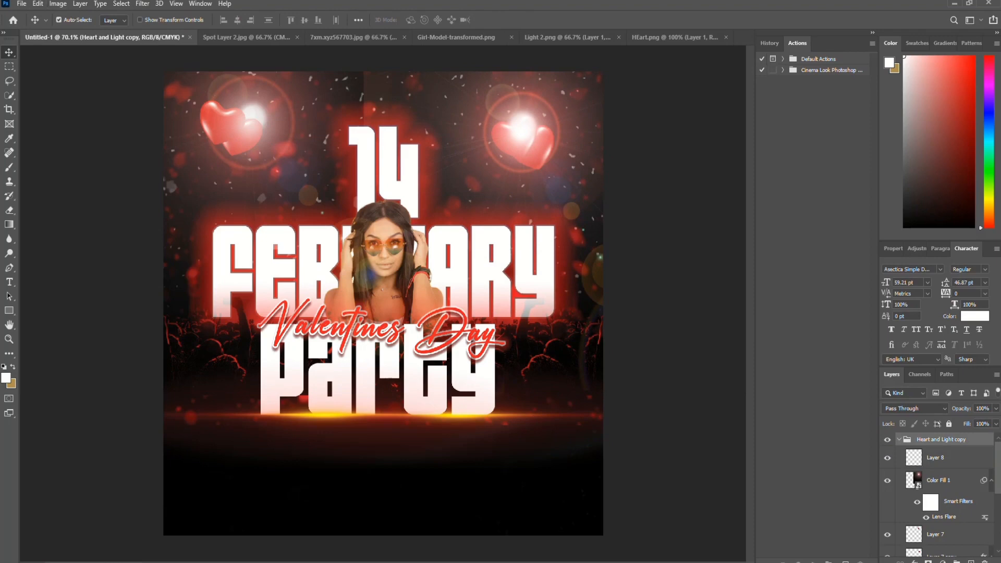
click(899, 439)
click(888, 440)
click(888, 440)
click(888, 453)
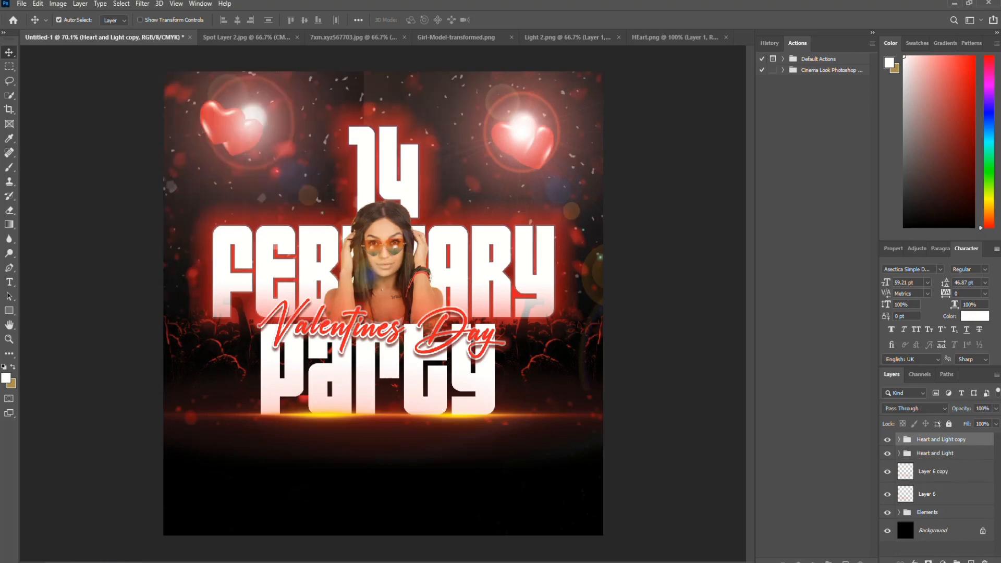
Try to erase the hard vertical flare edge above the 14 heading, first on the groups and then on the original flare layer.
key(e)
key(b)
key(e)
click(367, 98)
click(935, 454)
click(899, 454)
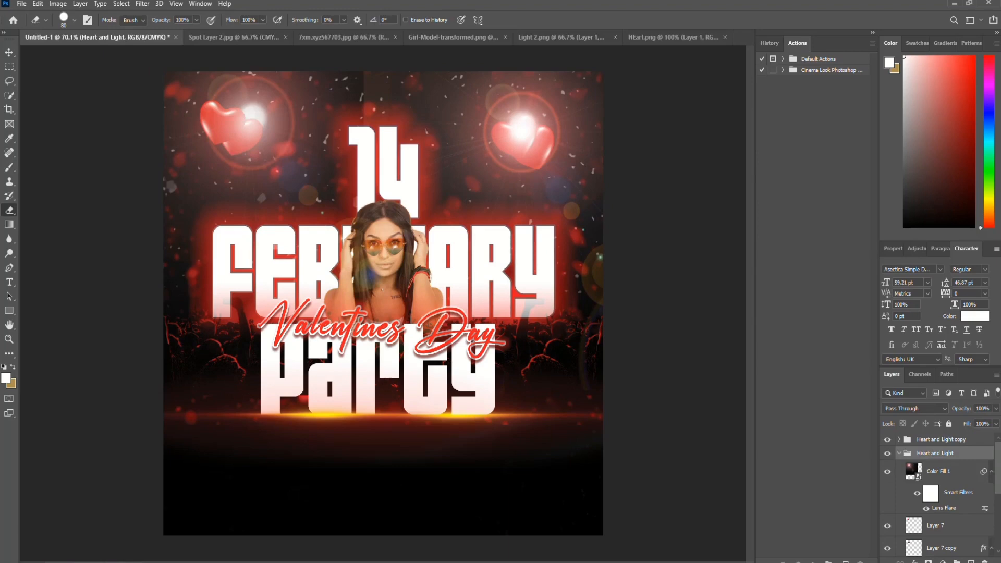
click(939, 472)
click(365, 97)
key(Return)
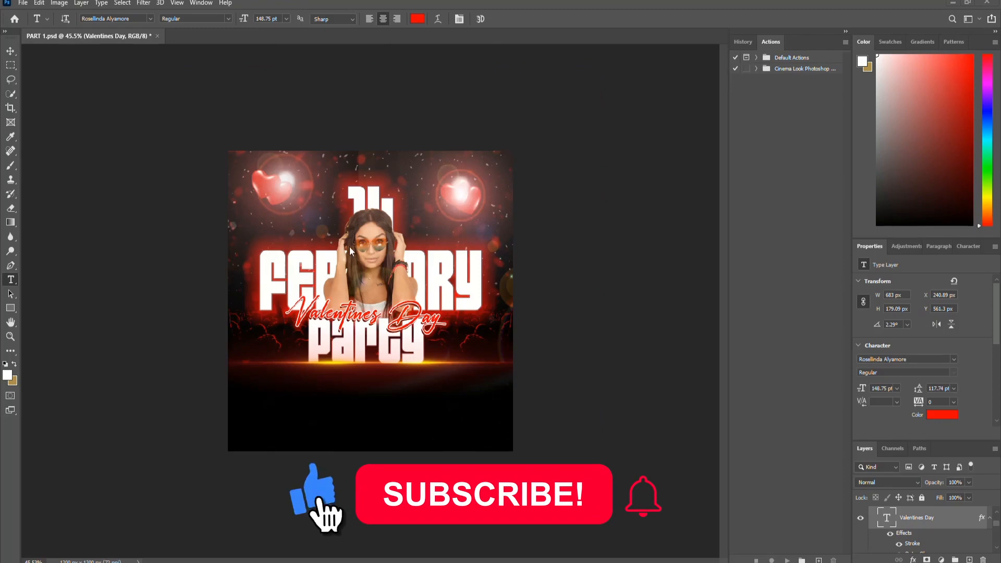
Change the Party text color to pure red, ff0000.
scroll(354, 241, up, 6)
scroll(931, 521, down, 3)
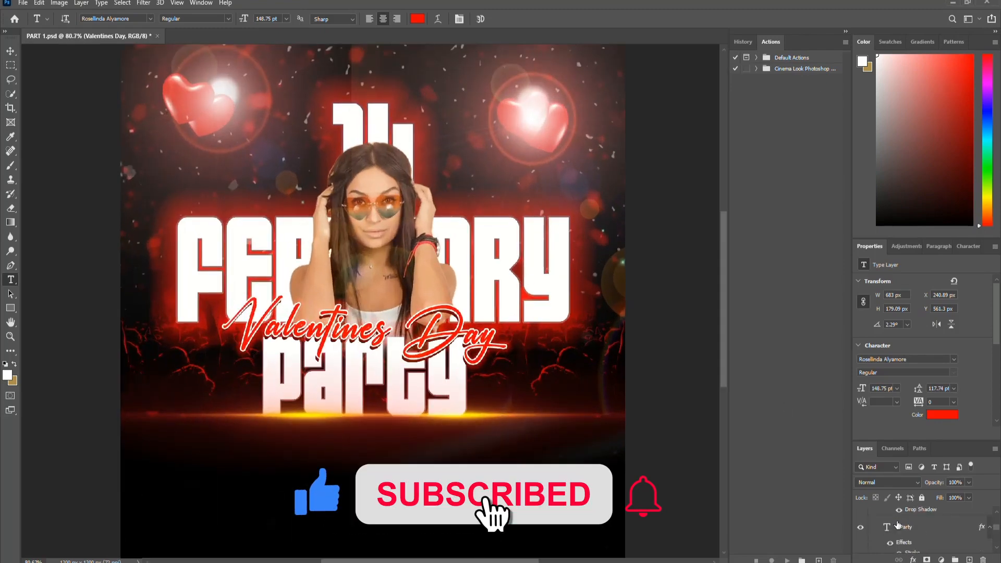
double_click(886, 527)
click(943, 414)
click(718, 106)
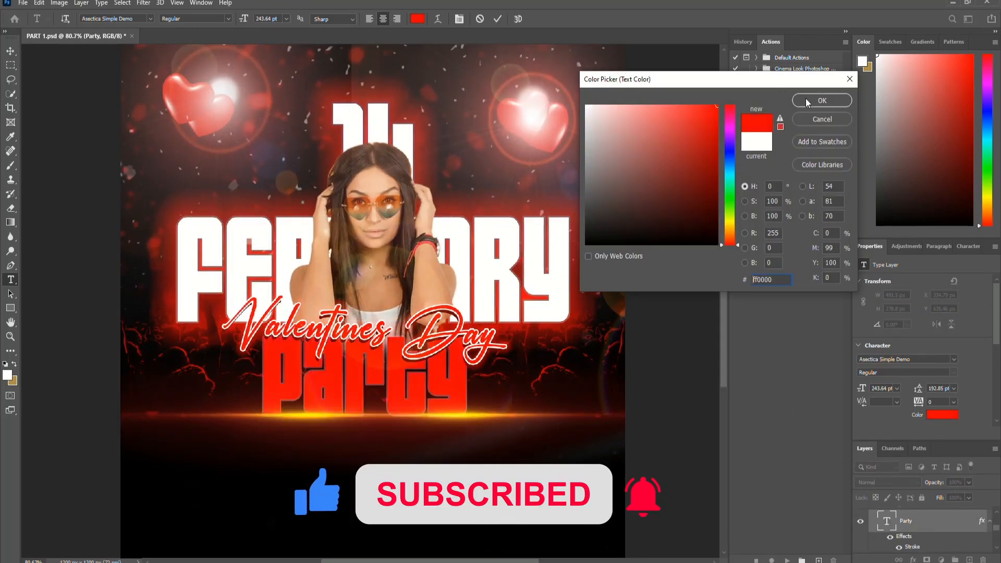
click(822, 100)
key(ctrl+Return)
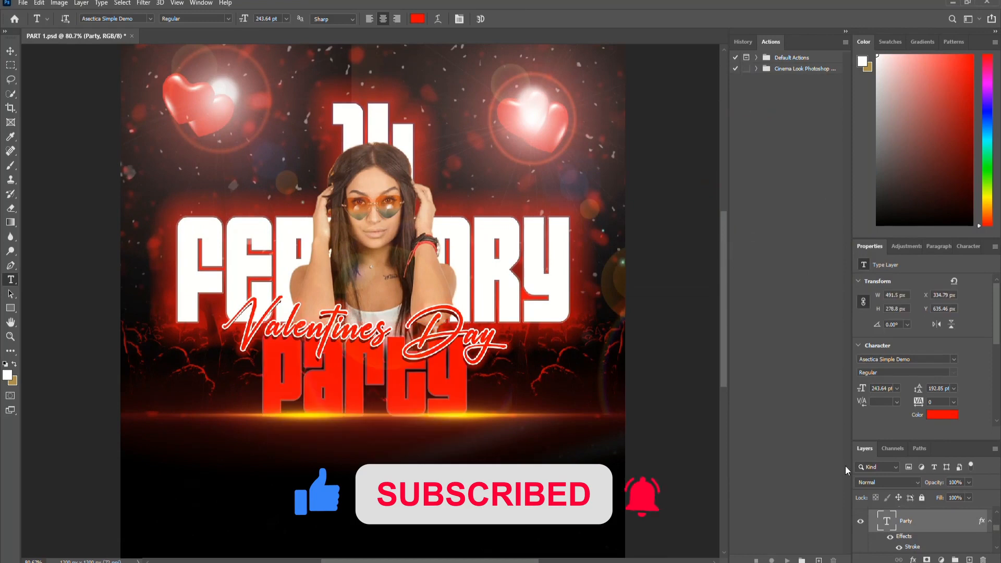
Set the Party text's stroke size to 5 px.
double_click(914, 546)
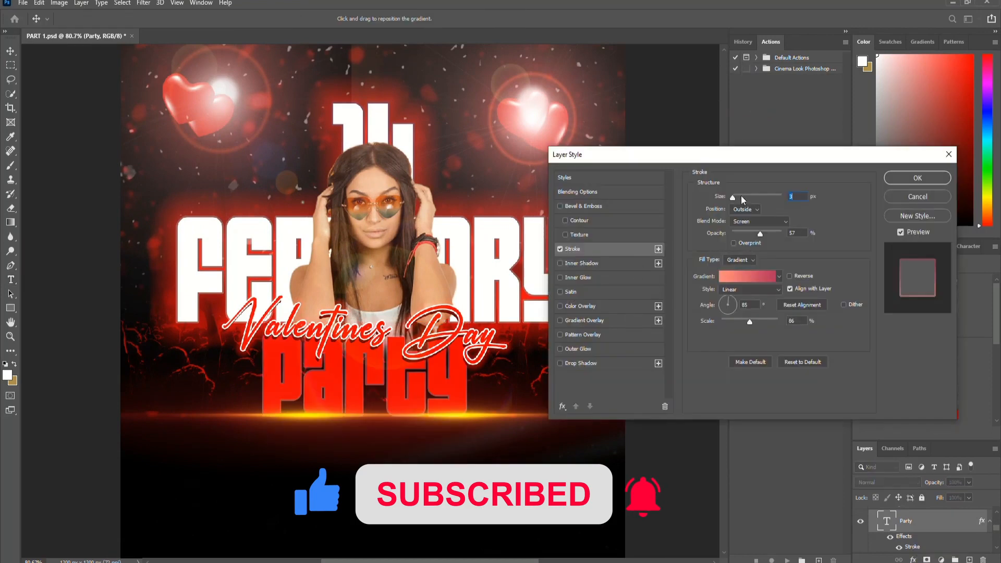
text(5)
key(Return)
Change the Party text's stroke to a solid white color fill, ffffff, at 100% opacity.
double_click(913, 543)
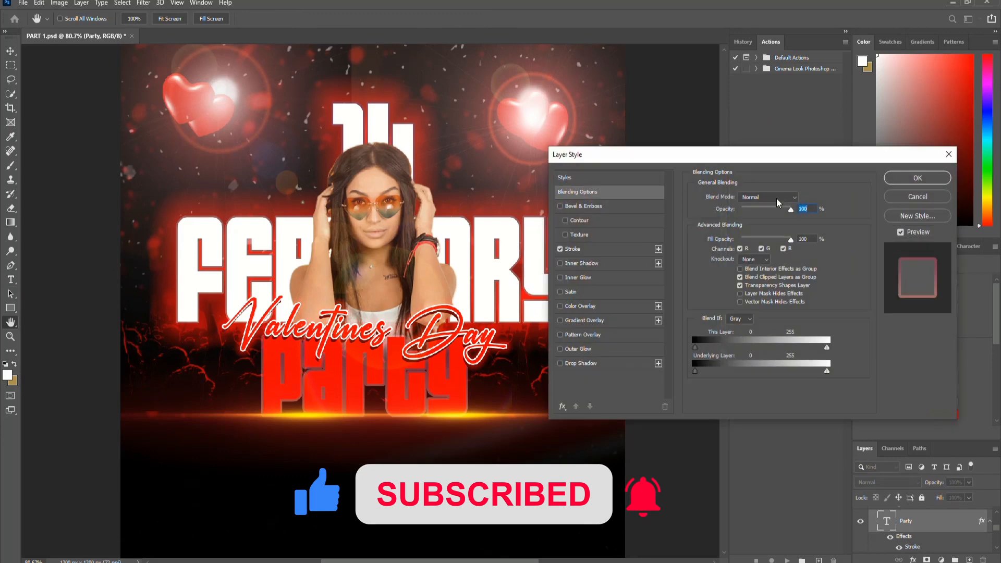
click(587, 249)
click(746, 270)
click(720, 276)
click(587, 106)
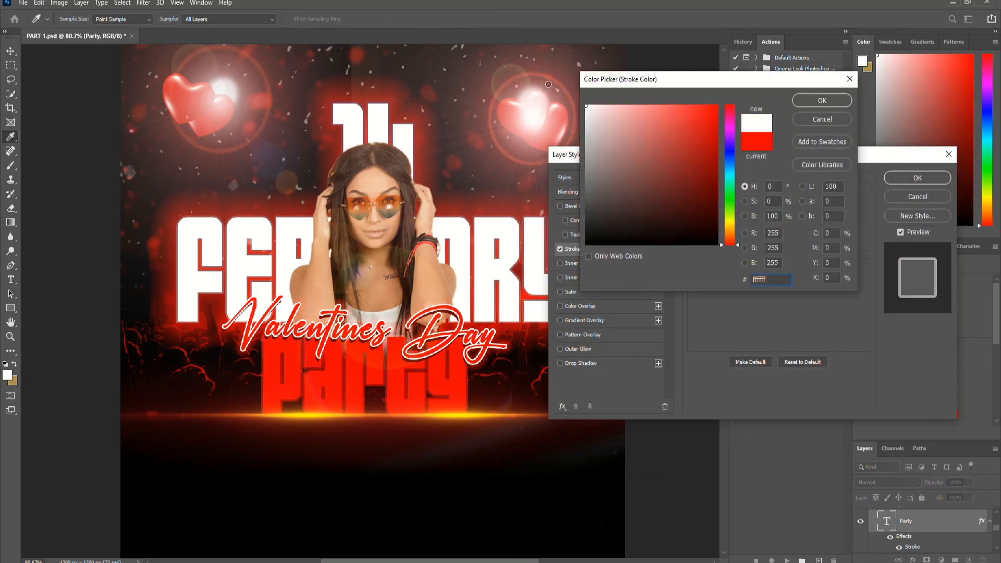
click(821, 100)
drag(759, 235, 845, 244)
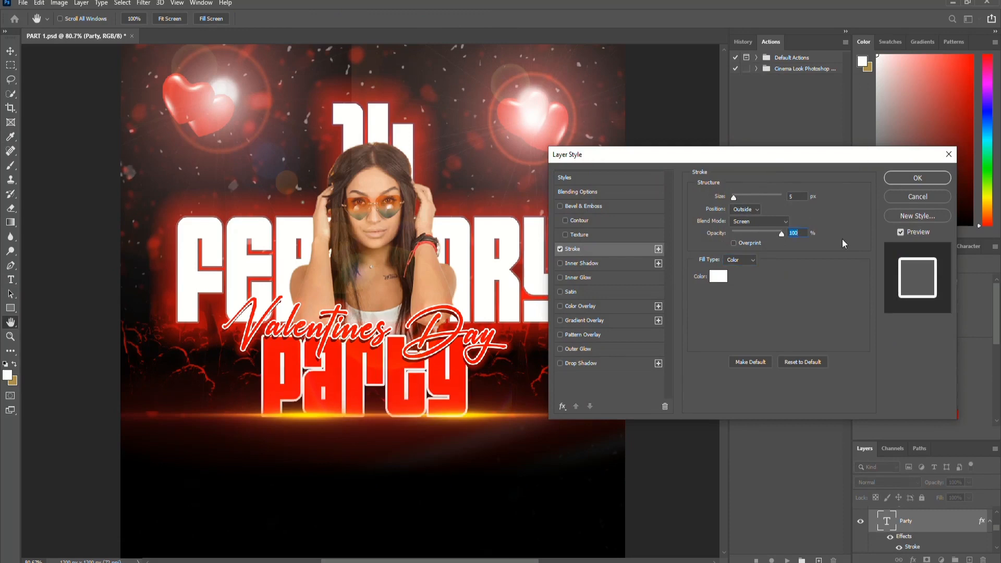
Set the Party text's stroke size to 2 px with Overprint on, and add an outer glow to the text.
double_click(798, 196)
text(2)
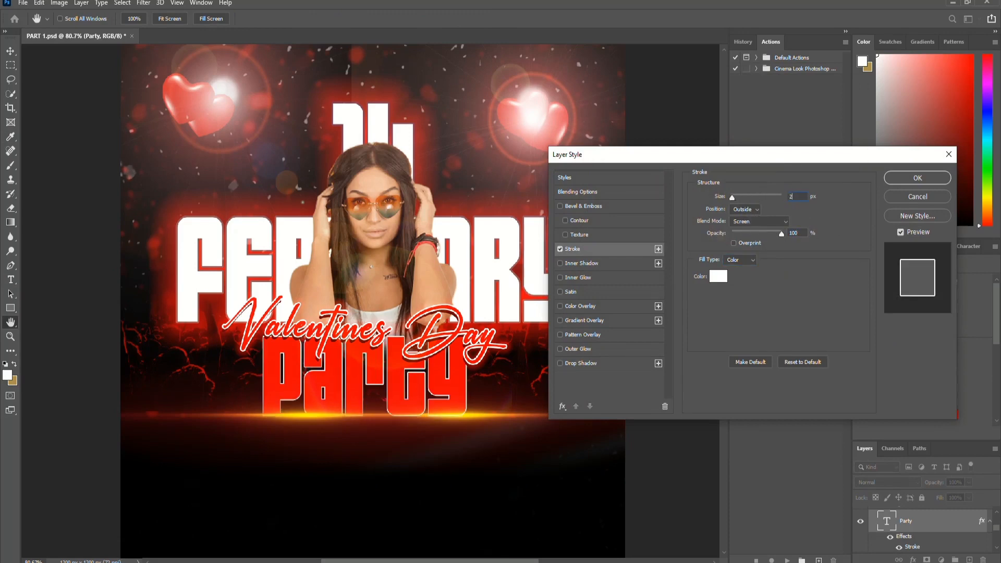
click(734, 243)
click(561, 349)
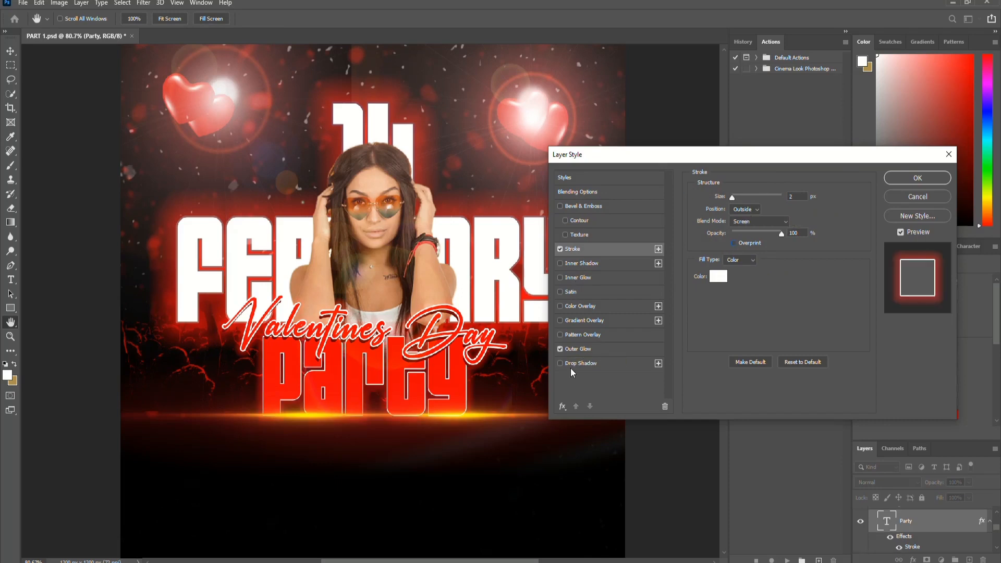
click(939, 180)
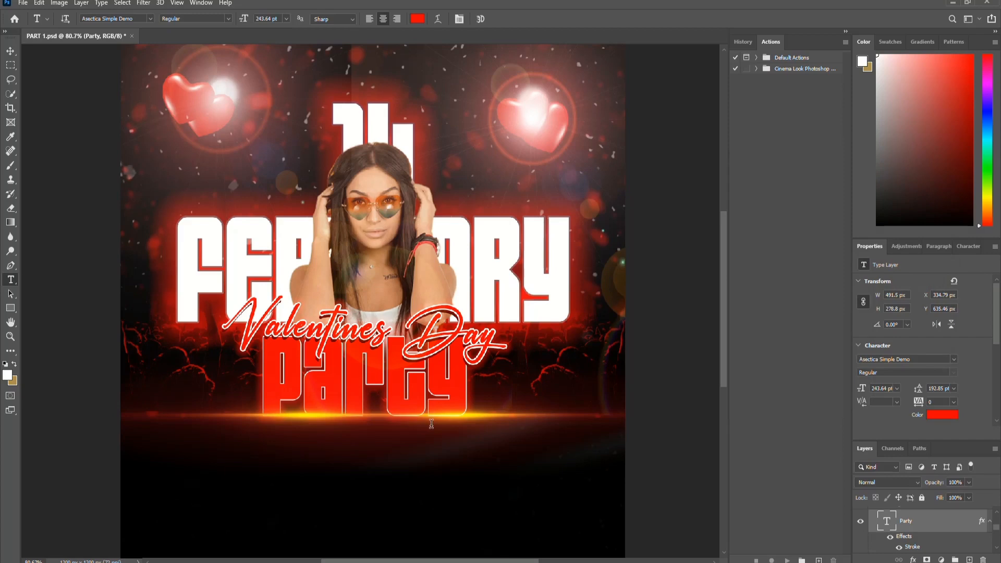
Try to nudge the glowing light streak beneath the Party text slightly downward.
key(v)
scroll(410, 417, up, 3)
mouse_move(473, 416)
mouse_down()
mouse_move(458, 421)
mouse_move(471, 421)
mouse_up()
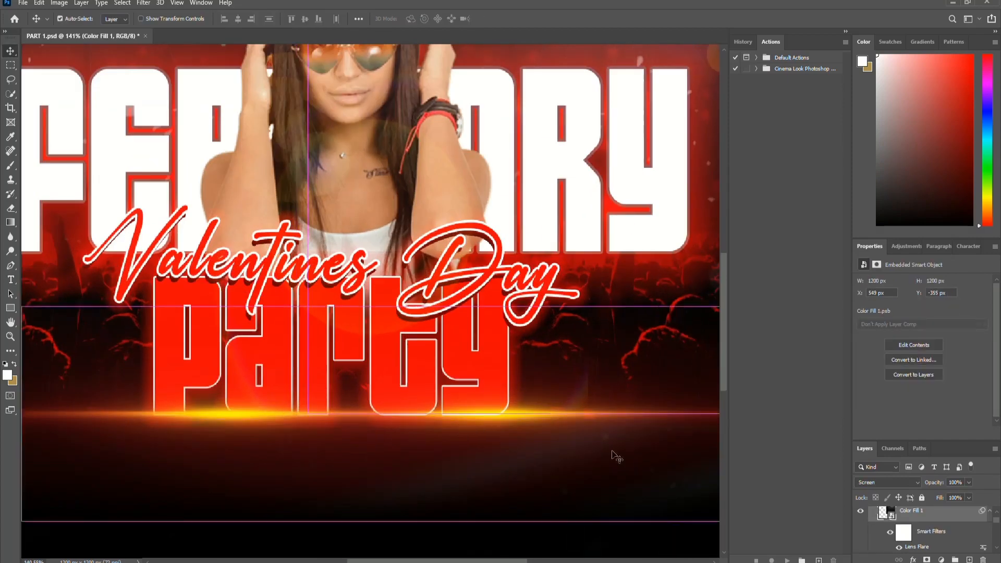
Collapse the Heart and Light copy group and look through the layer stack for the layers making up the main artwork.
scroll(941, 532, down, 1)
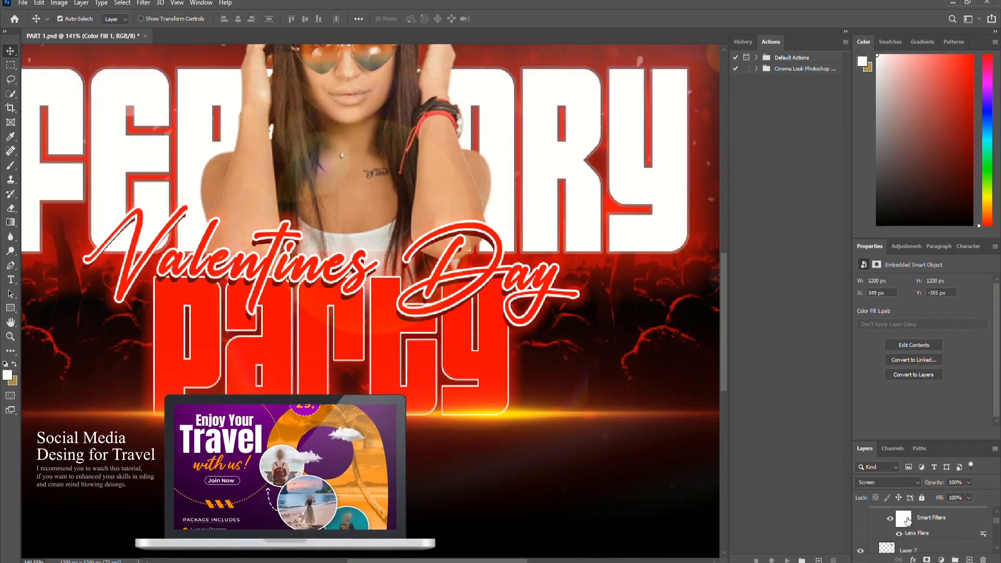
click(912, 537)
click(872, 516)
scroll(879, 525, down, 7)
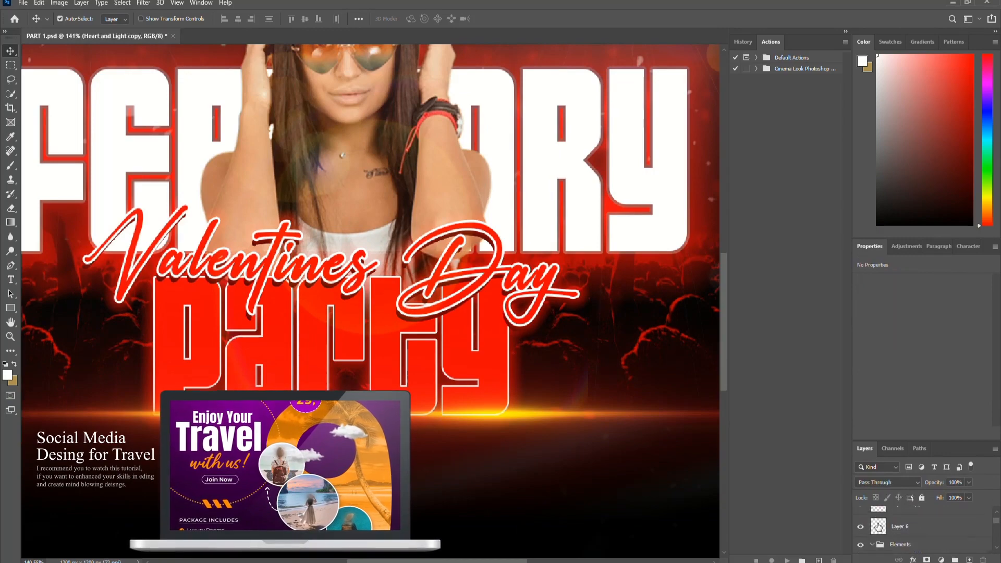
scroll(881, 526, down, 5)
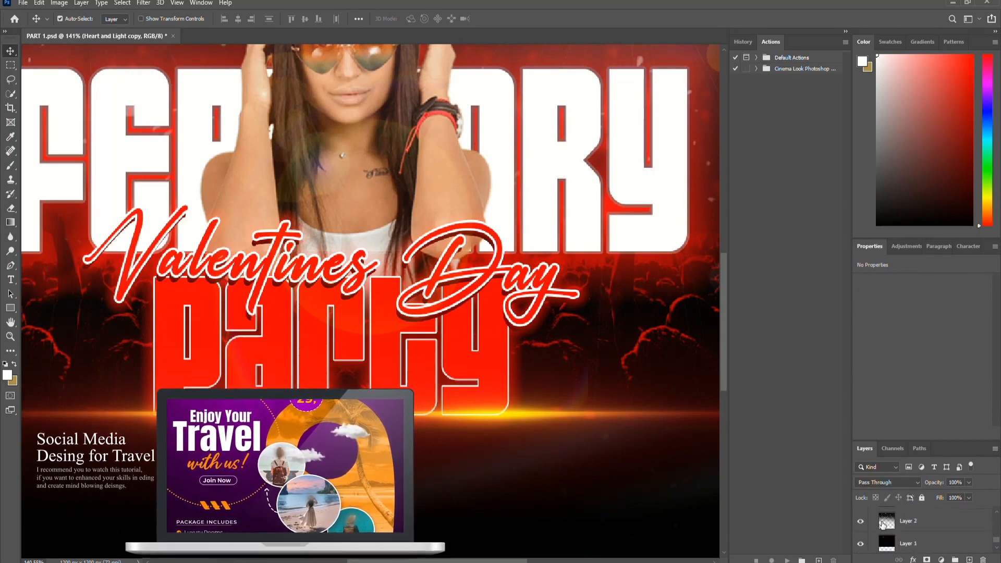
scroll(191, 364, down, 6)
scroll(212, 358, up, 2)
scroll(211, 356, up, 2)
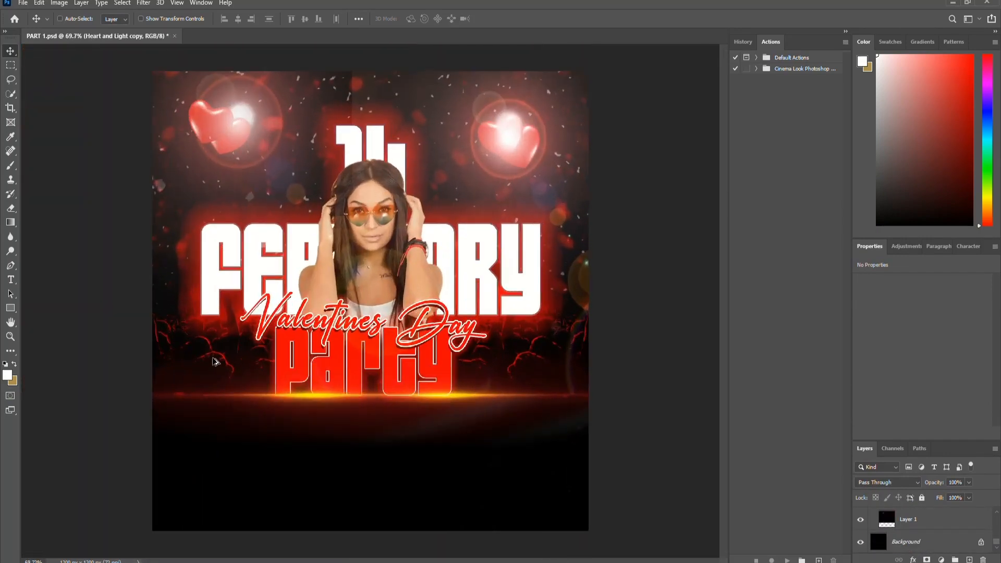
scroll(353, 378, down, 4)
scroll(353, 378, up, 4)
scroll(907, 532, up, 10)
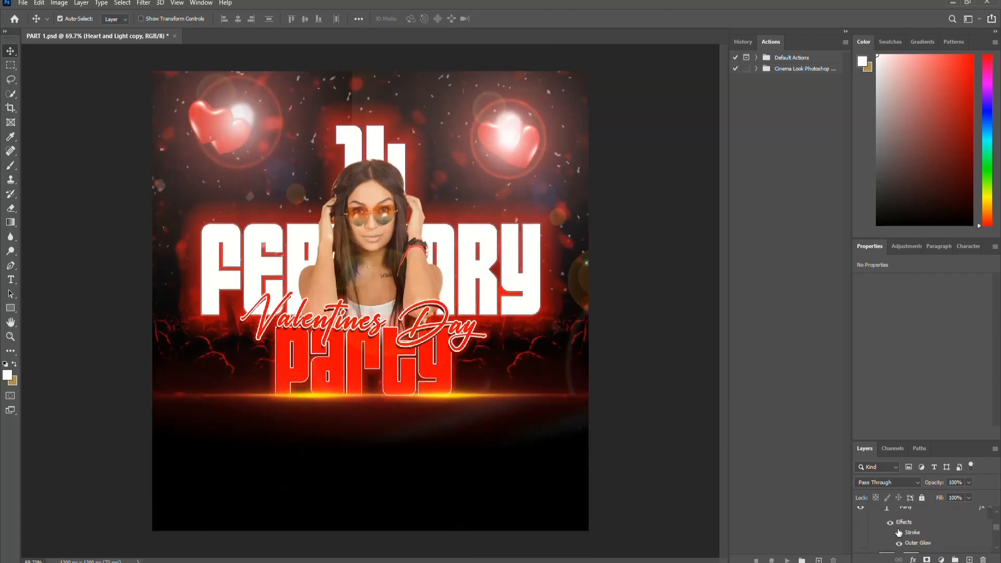
scroll(870, 532, up, 1)
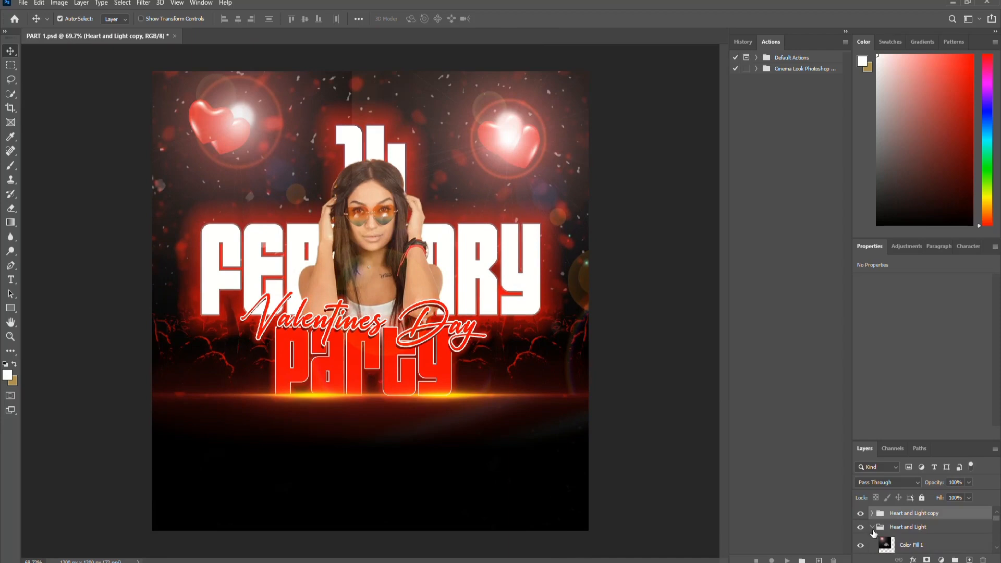
Collapse the Heart and Light group, then move the Layer 6 and Layer 6 copy light streaks and the Elements group slightly down together.
click(873, 528)
scroll(874, 536, down, 1)
click(903, 532)
click(860, 533)
click(860, 532)
scroll(886, 538, down, 1)
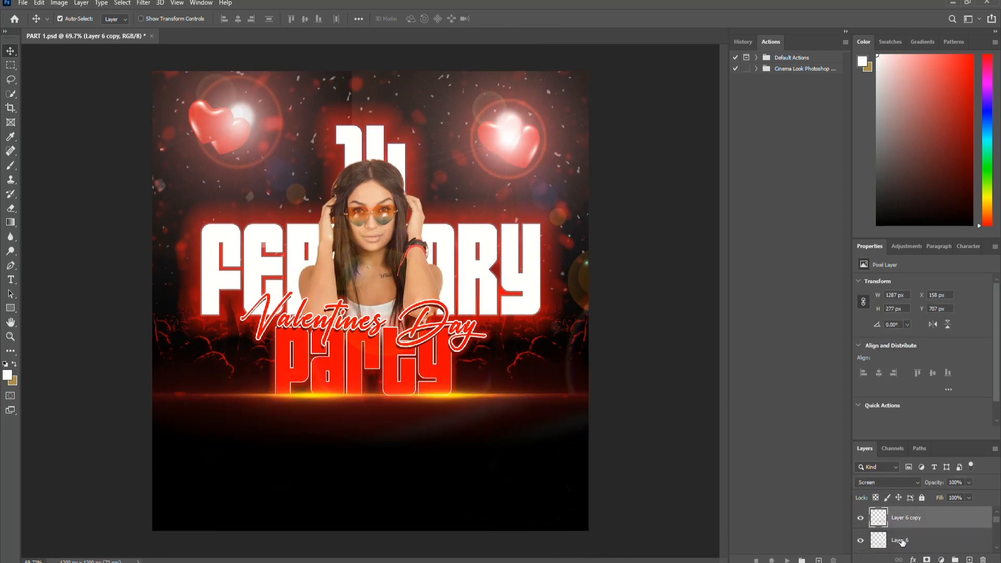
shift+click(902, 542)
scroll(907, 545, down, 1)
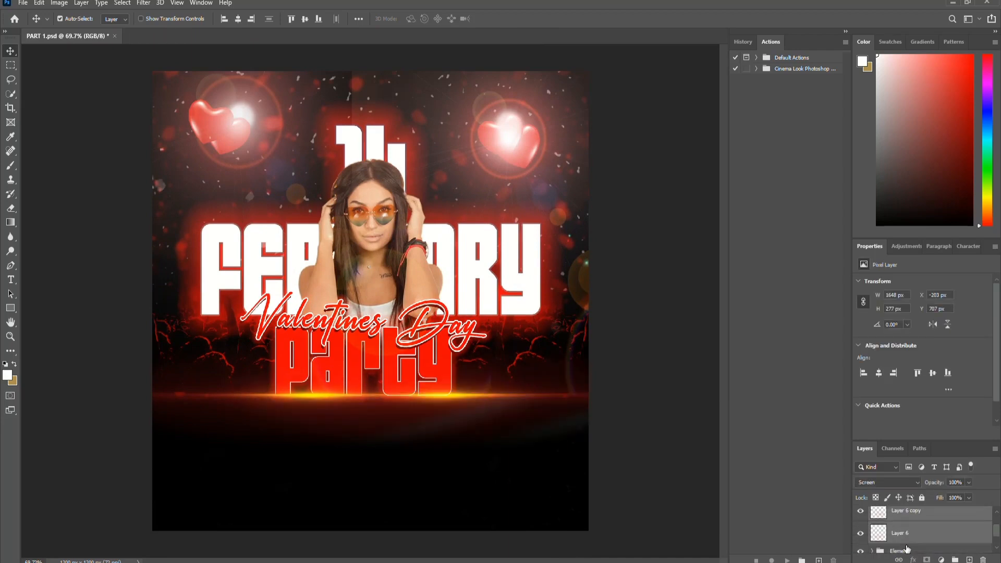
key(ctrl+t)
drag(382, 310, 382, 337)
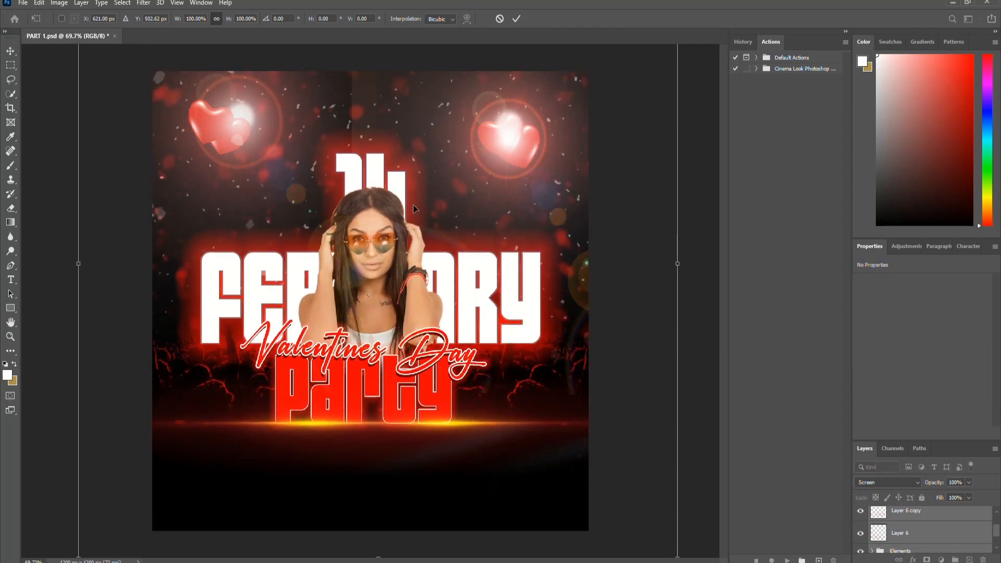
click(516, 19)
scroll(304, 358, down, 5)
scroll(304, 358, up, 4)
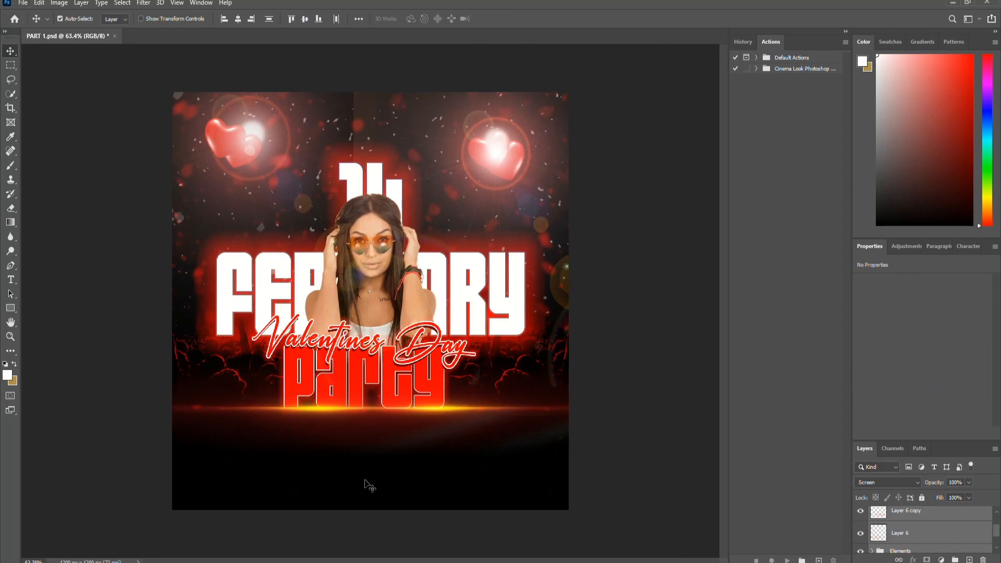
Add the text "HOSTED BY" above the existing layers, in the black area beneath the glowing light streak.
scroll(978, 544, up, 1)
click(888, 514)
key(t)
click(350, 448)
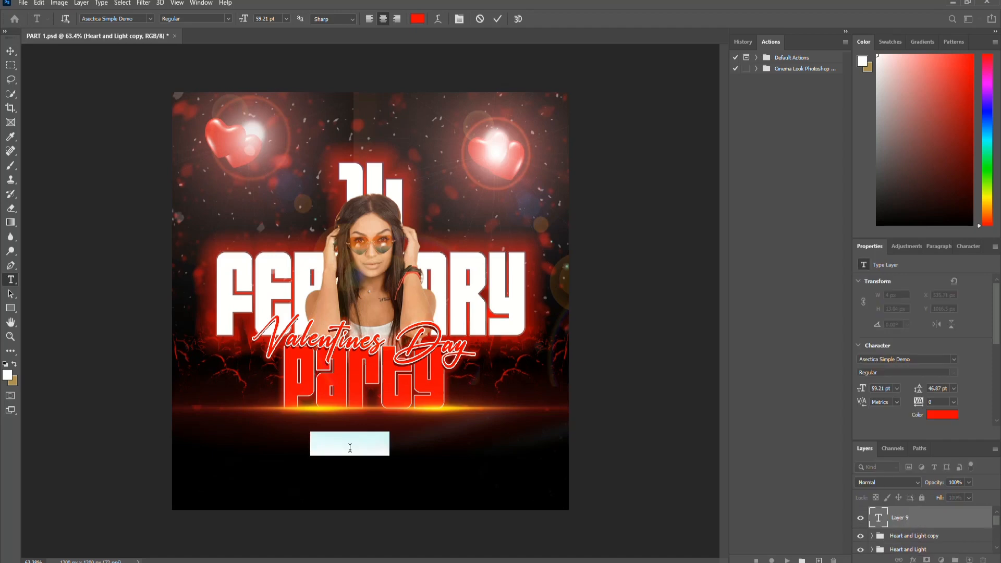
text(hos)
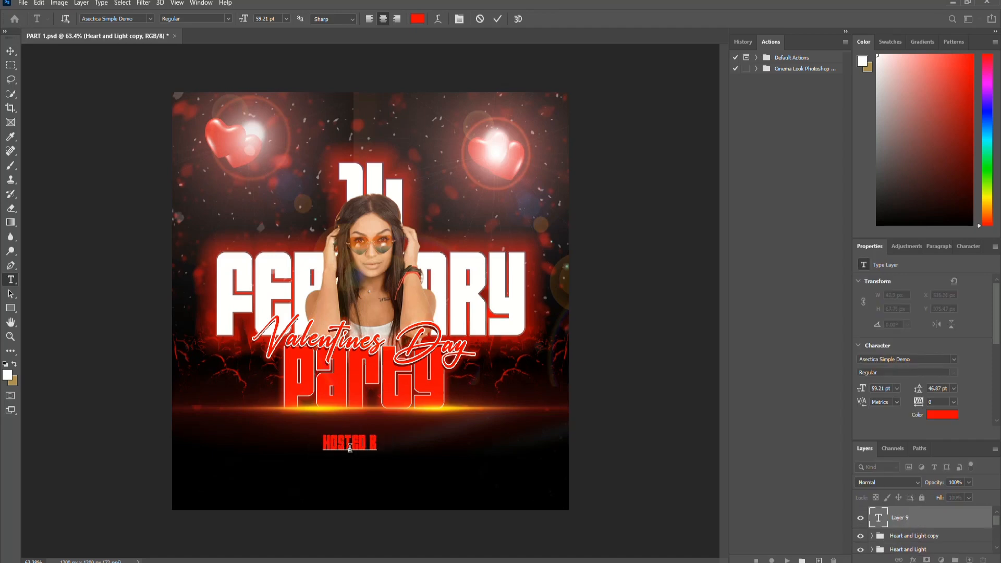
Colour the HOSTED BY text white (ffffff) and centre it just beneath the Party heading's light streak.
key(ctrl+a)
click(930, 416)
drag(597, 111, 582, 97)
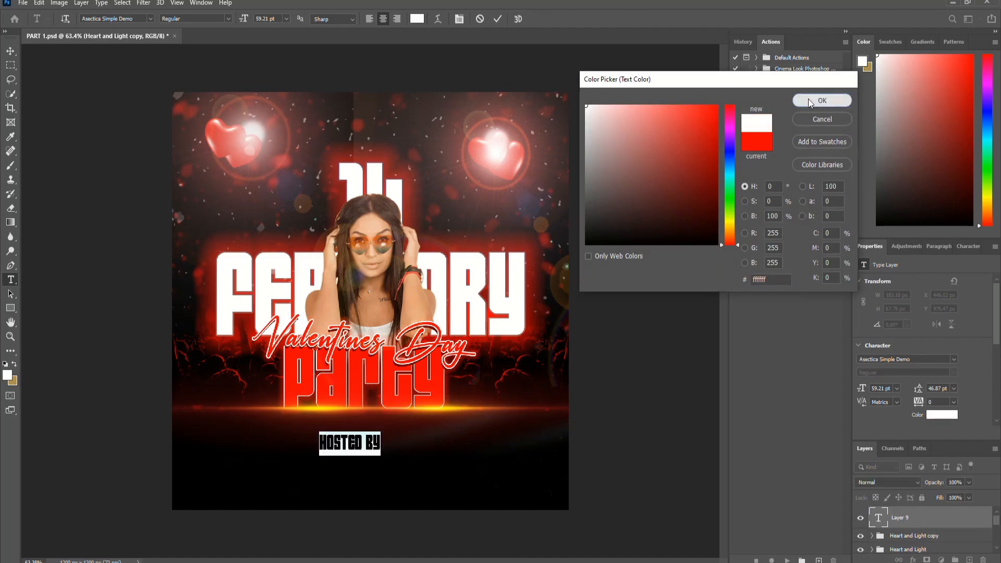
click(820, 100)
click(498, 20)
scroll(355, 406, up, 7)
drag(381, 453, 429, 344)
key(v)
drag(433, 391, 473, 368)
Duplicate the HOSTED BY text directly below the original and change the copy's wording to "YOUR DJ HERE".
right_click(895, 524)
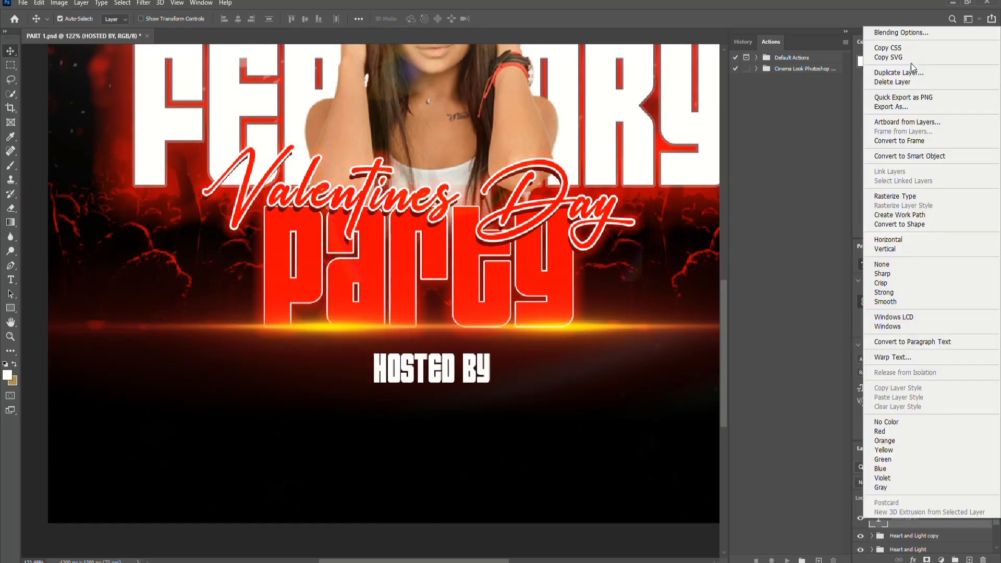
click(899, 73)
click(585, 158)
drag(428, 368, 424, 411)
double_click(424, 410)
text(YOUR DJ HRE)
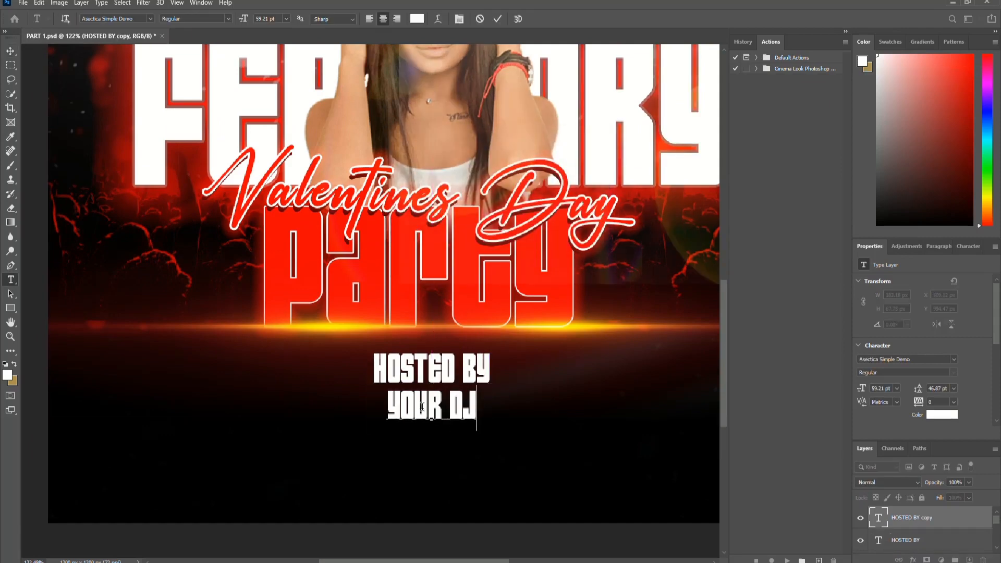
key(BackSpace)
key(BackSpace)
text(ERE)
Colour the YOUR DJ HERE text with the red of the Party heading and enlarge it to about 94 pt.
key(ctrl+a)
click(420, 19)
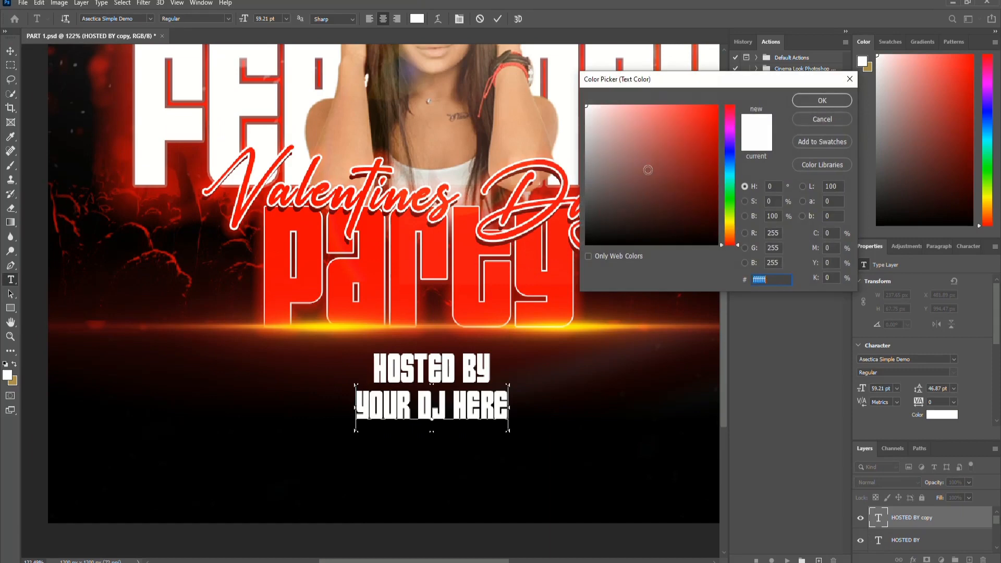
click(465, 261)
click(805, 101)
click(496, 19)
key(ctrl+t)
drag(508, 431, 474, 439)
click(517, 19)
scroll(376, 417, down, 5)
scroll(365, 472, up, 7)
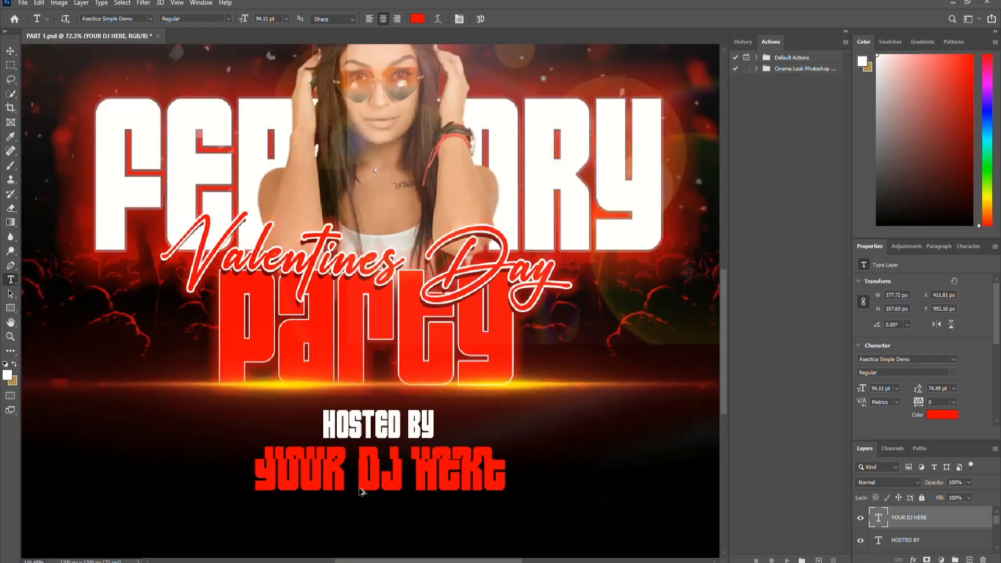
Nudge the YOUR DJ HERE text up about 7 px, closer to the HOSTED BY line.
key(v)
key(Up)
key(Up)
key(Up)
key(Up)
key(Up)
key(Up)
scroll(350, 444, down, 6)
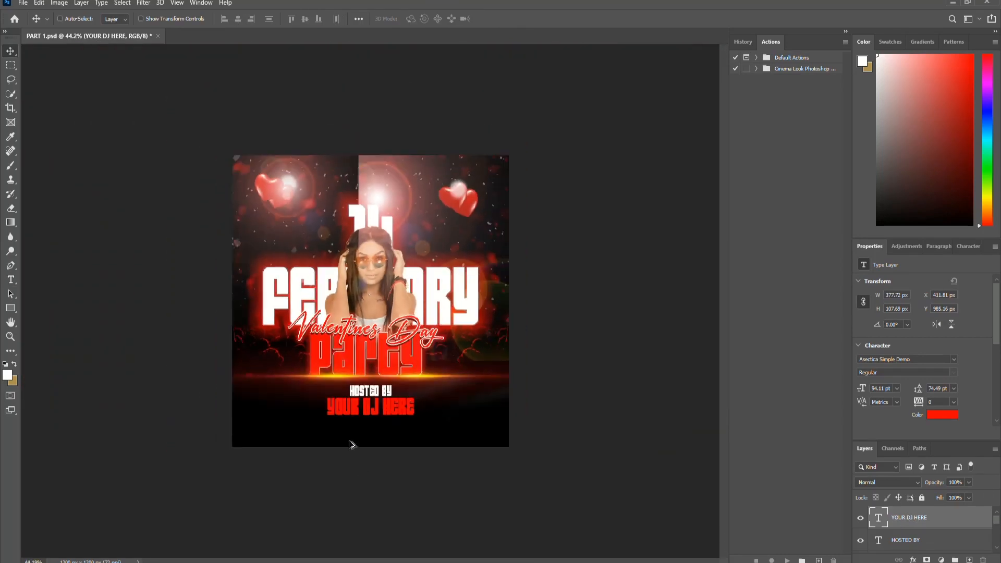
Copy the HOSTED BY text below YOUR DJ HERE and reword it as "ENTRY STARTS AT 10$ | DRINKS | FOODS | TABLE".
scroll(351, 445, up, 5)
ctrl+click(392, 361)
drag(392, 361, 393, 426)
key(t)
triple_click(367, 425)
text(ENTRY STARTS AT 10)
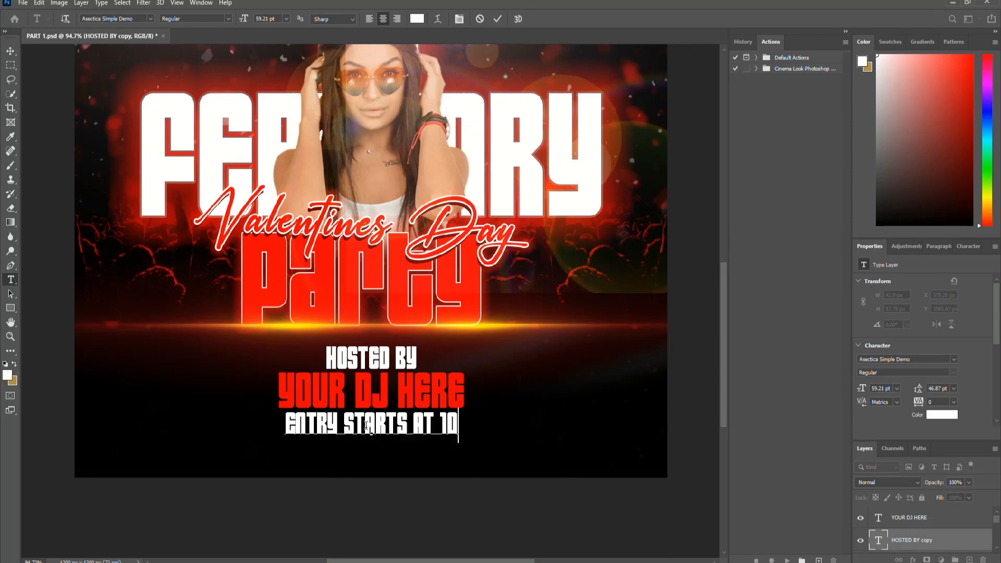
text($ I )
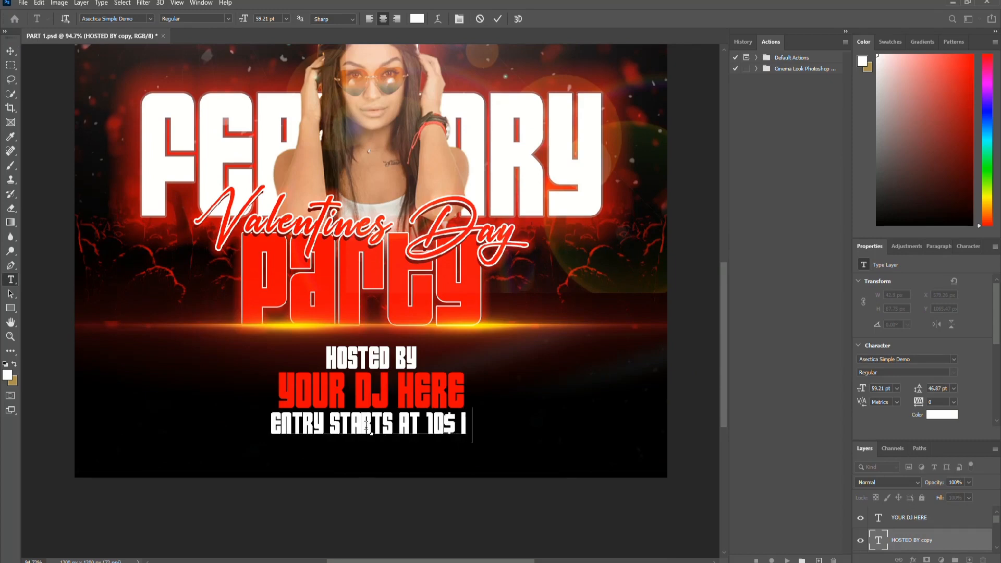
text(DRINKS I FOO)
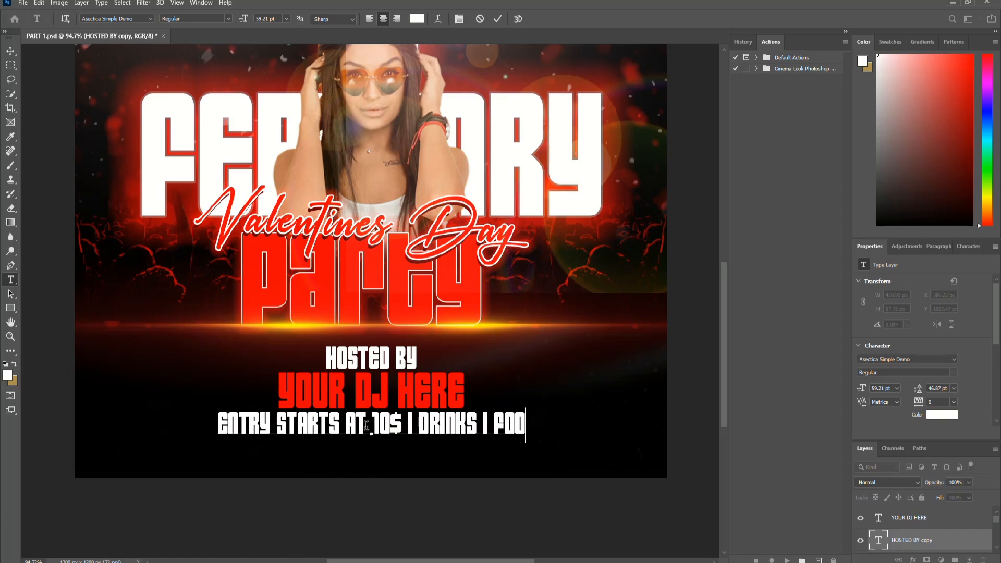
text(DS I TABLE)
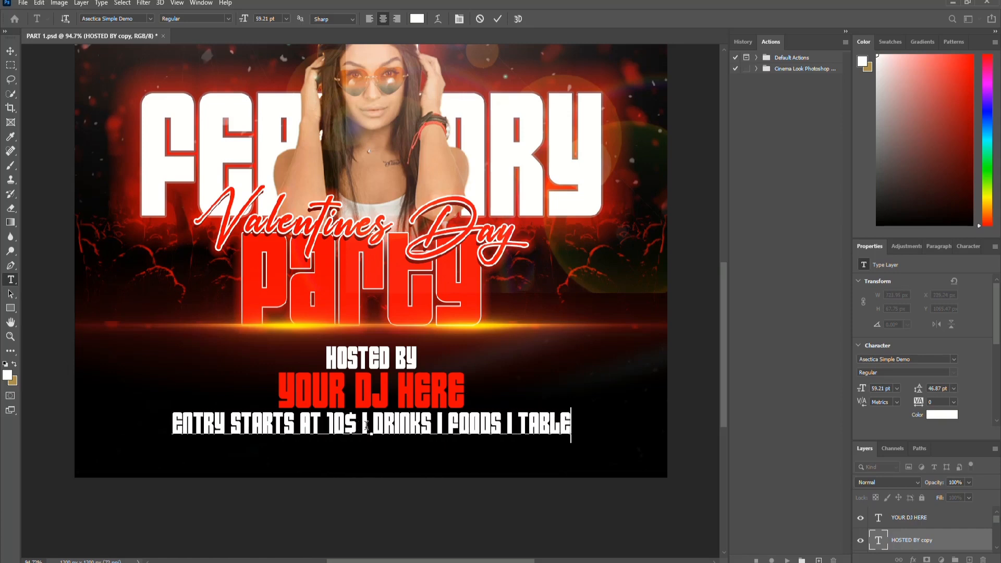
Set the entry details line to the Arusher Sans font at 30 pt.
key(ctrl+a)
click(954, 360)
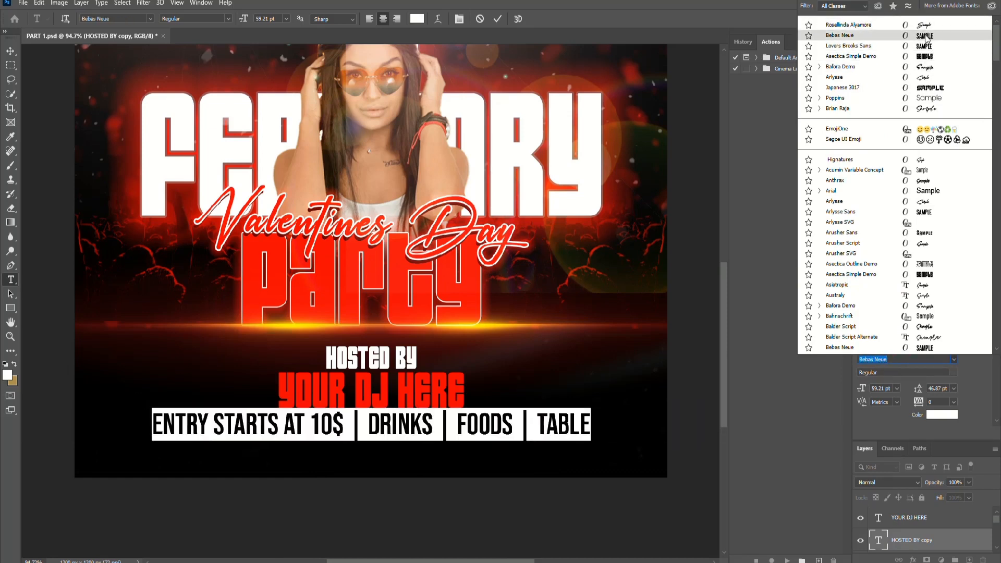
click(931, 236)
click(498, 19)
triple_click(505, 426)
drag(924, 408, 846, 398)
key(ctrl+z)
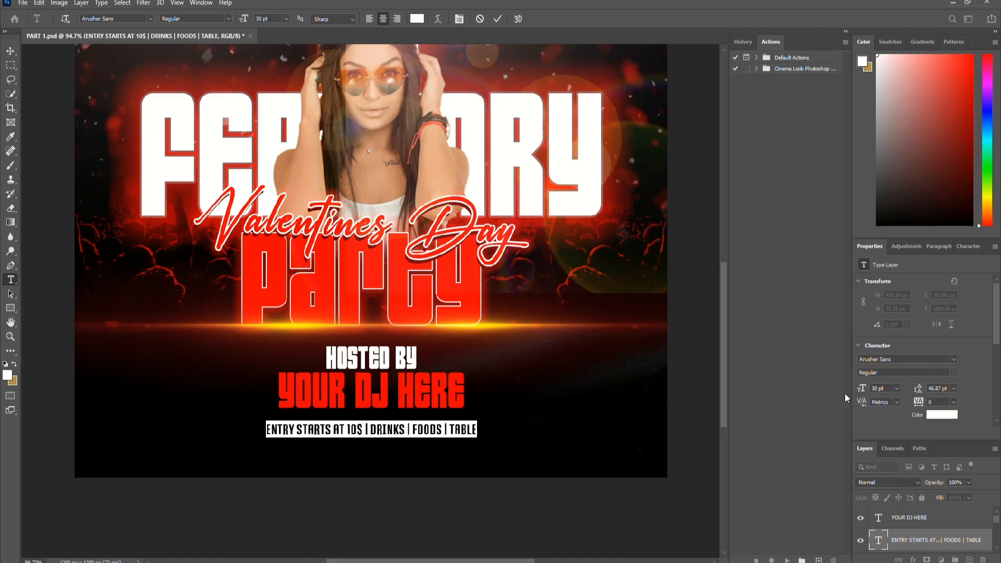
click(498, 21)
Move the entry details line up close beneath YOUR DJ HERE and set its tracking to 60.
scroll(337, 454, up, 3)
key(v)
drag(342, 415, 383, 406)
scroll(496, 443, down, 3)
drag(919, 407, 914, 413)
Duplicate the entry details line just below itself and reword the copy as "CONTACT US" followed by the contact phone number.
key(ctrl+j)
drag(433, 426, 433, 445)
double_click(416, 424)
text(CONT)
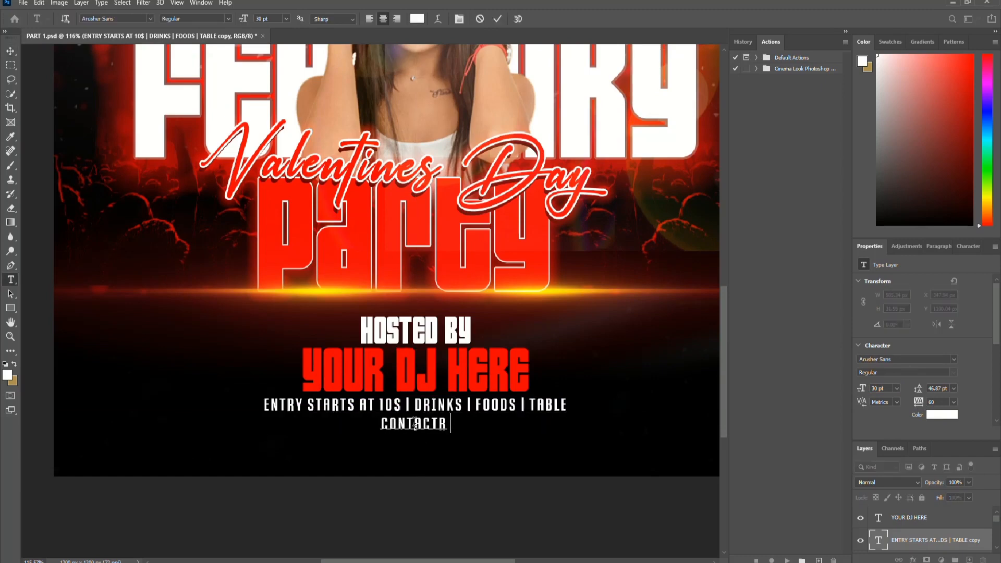
text(ACT US +123-4567-8910)
Set the contact line's font size to 20 pt and its tracking to 100.
key(ctrl+a)
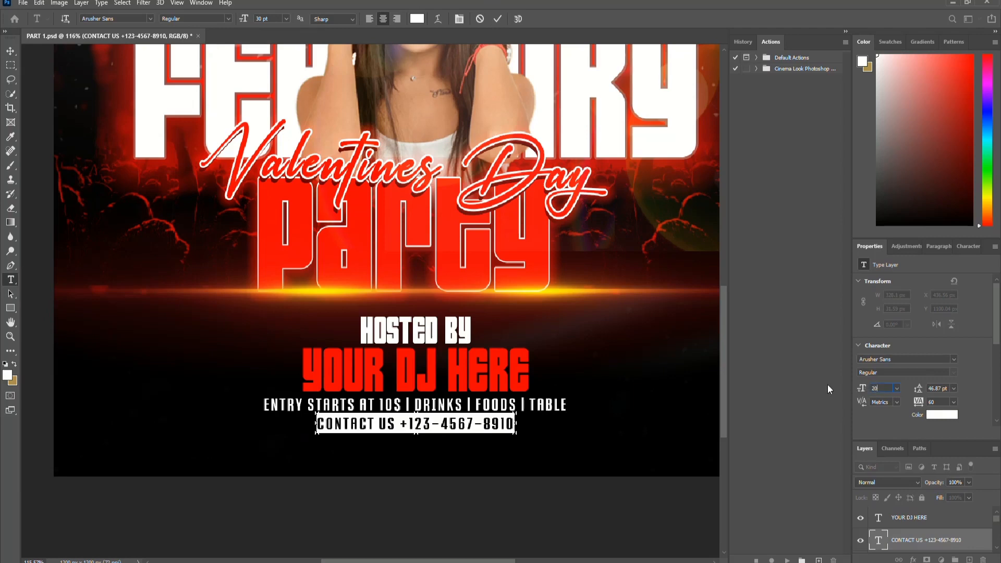
text(20)
key(Return)
drag(922, 407, 925, 408)
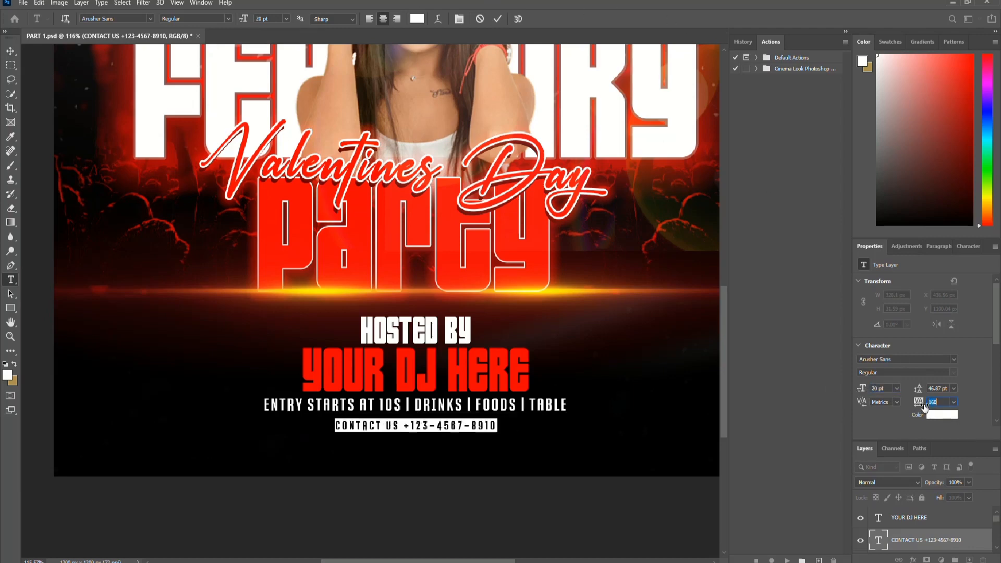
click(498, 19)
scroll(398, 433, down, 1)
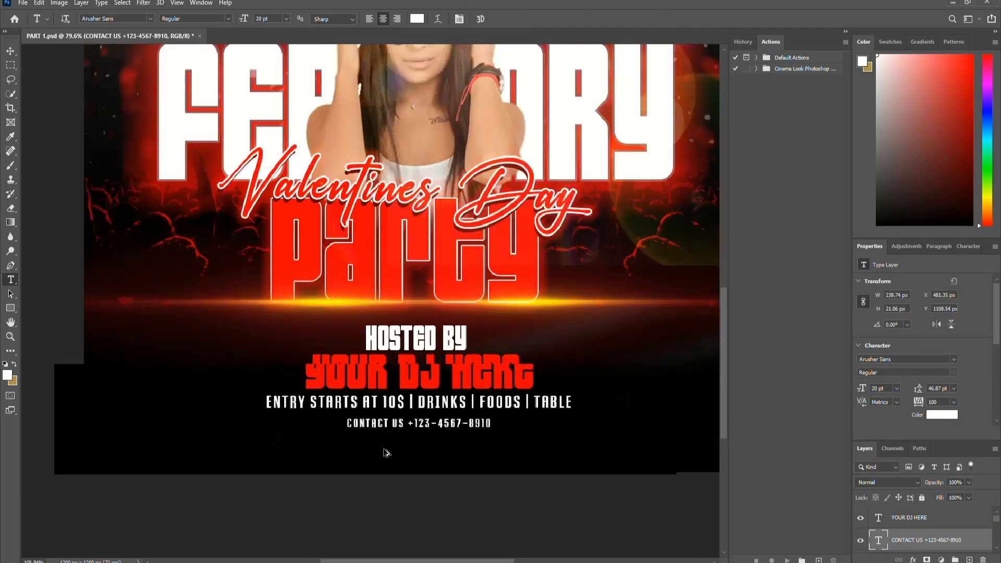
Move the entry details line about 4 px so it sits evenly between YOUR DJ HERE and the contact line.
scroll(384, 449, up, 4)
key(v)
click(456, 395)
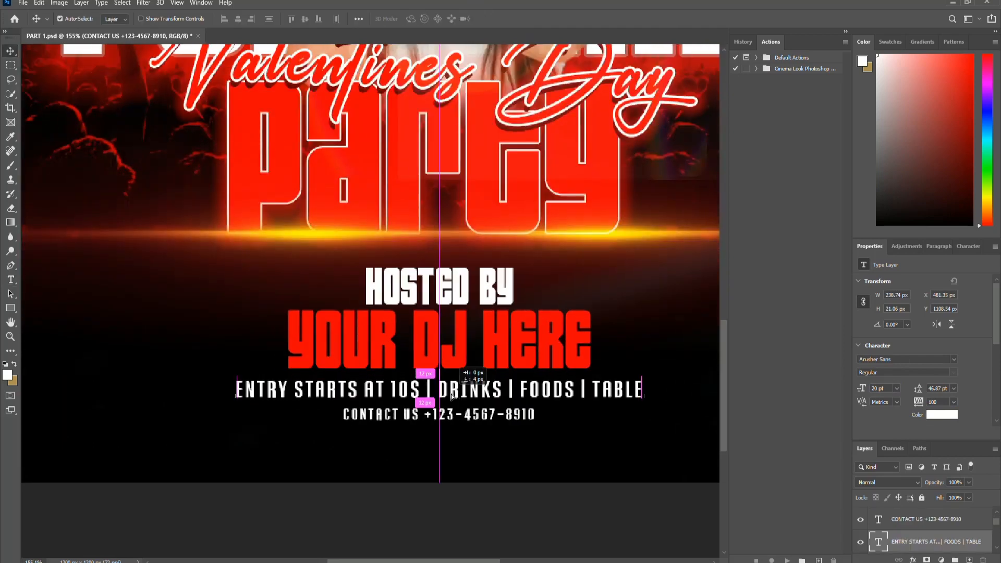
scroll(450, 412, down, 3)
scroll(449, 431, up, 1)
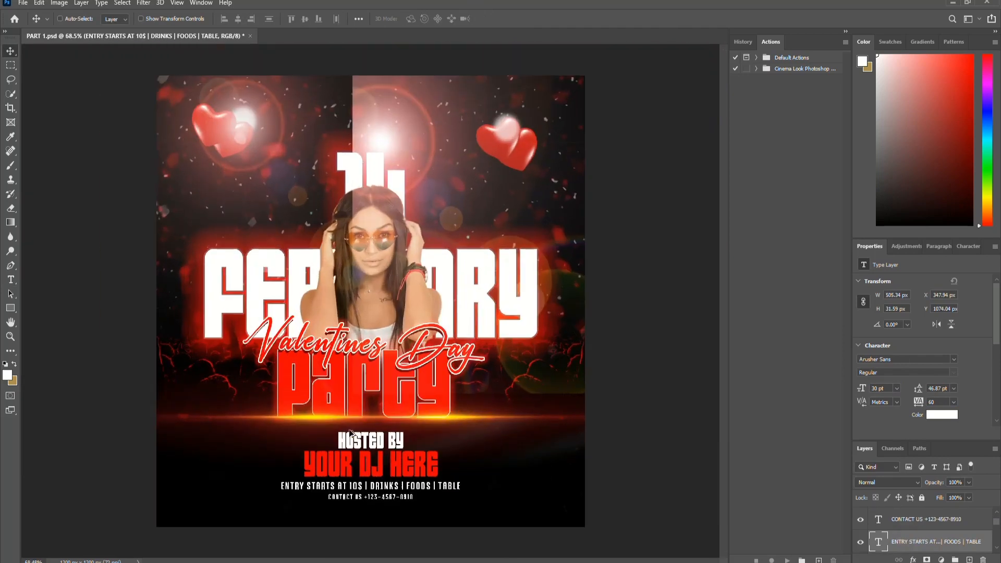
Flip the Color Fill 1 flare horizontally and move it over the hearts on the poster's right side.
drag(392, 133, 509, 127)
key(ctrl+t)
right_click(519, 151)
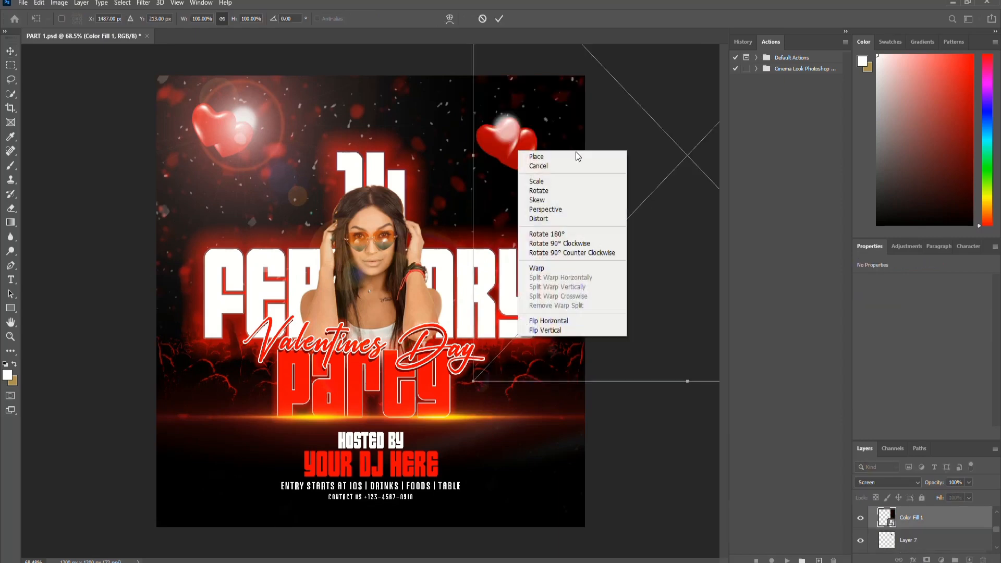
click(558, 330)
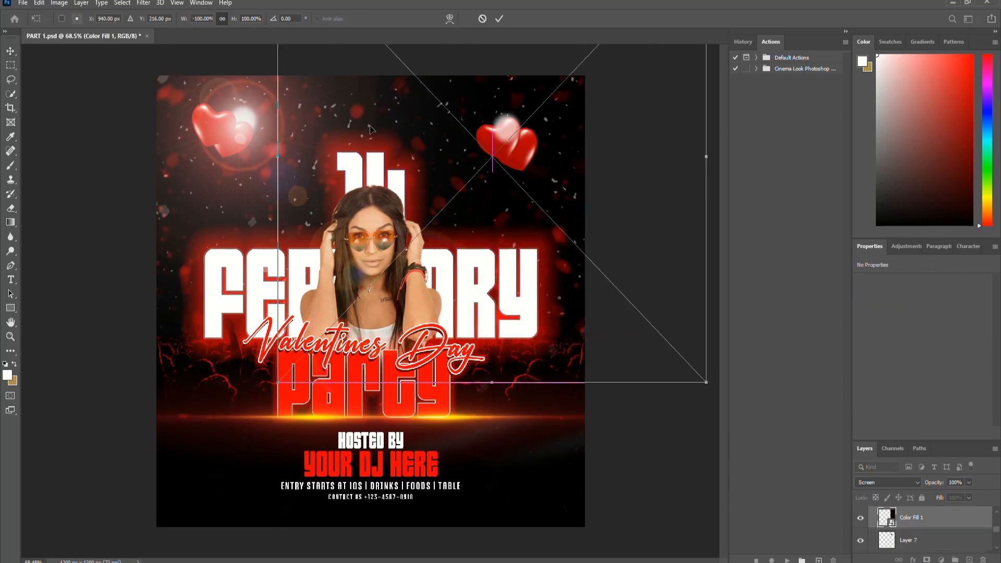
key(Return)
drag(430, 143, 522, 138)
Start erasing the right flare's edge near the poster's top centre, rasterizing its smart object.
key(e)
click(372, 101)
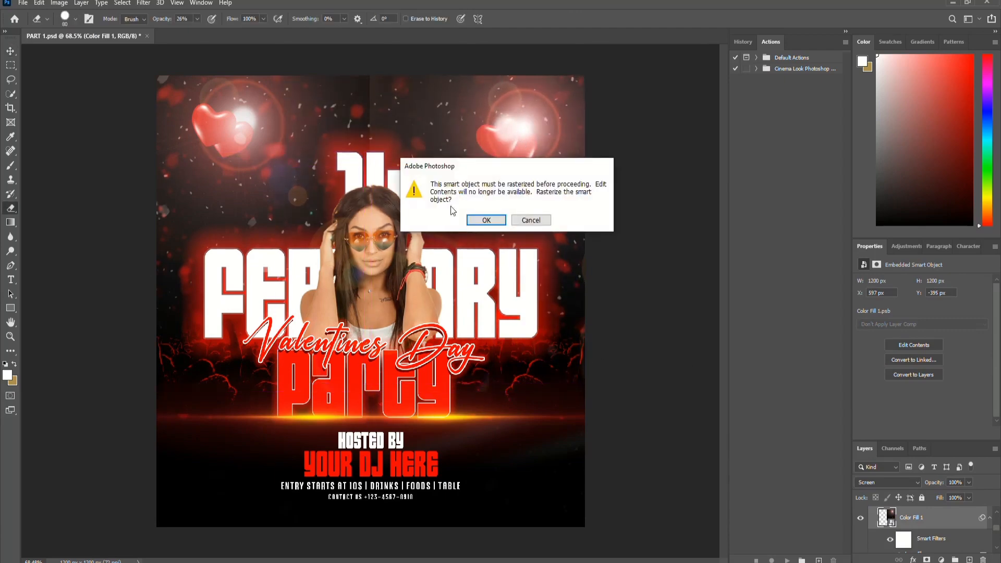
key(Return)
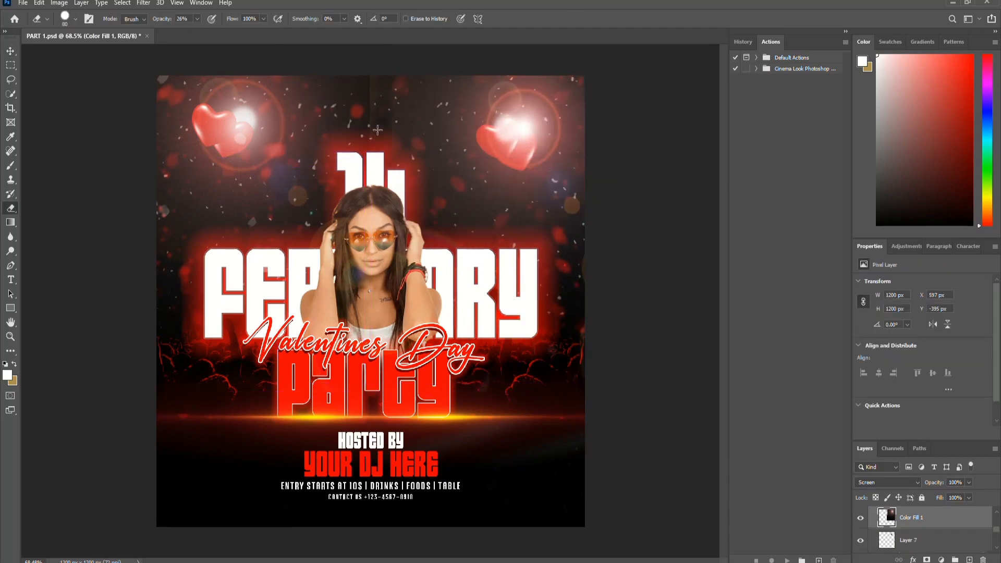
Select the left hearts' flare layer and toggle its visibility on and off to check its effect.
key(v)
click(252, 120)
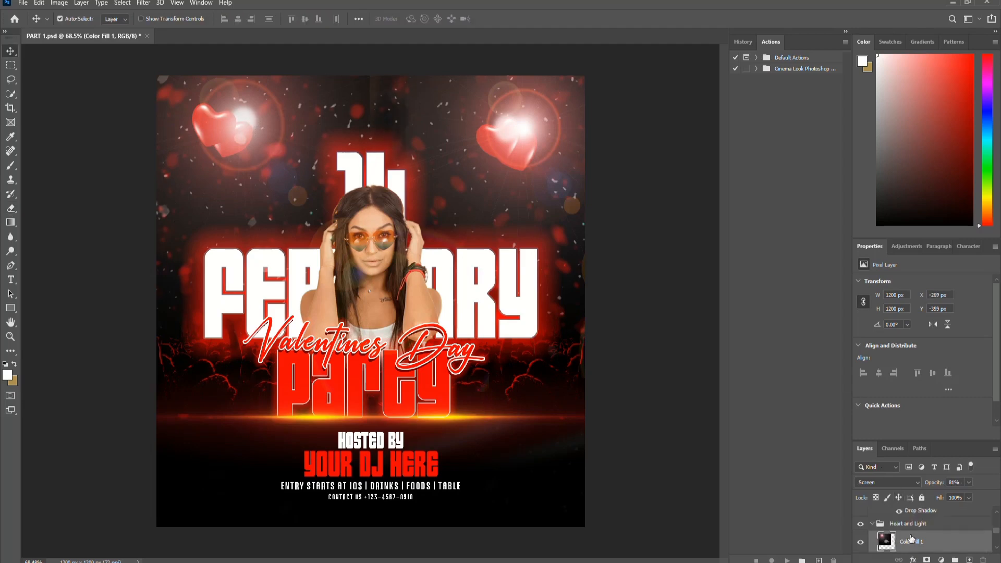
scroll(916, 538, down, 1)
scroll(907, 533, up, 1)
click(861, 543)
click(861, 543)
click(861, 543)
click(861, 543)
Look through the layers below the left flare and check the overall poster, then collapse the Heart and Light group.
scroll(910, 536, down, 1)
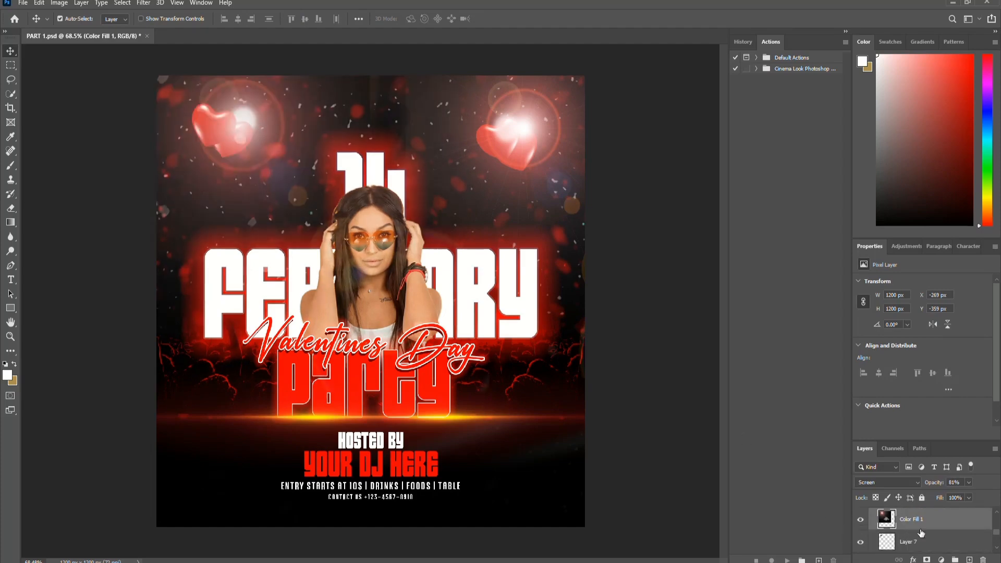
scroll(923, 539, down, 3)
click(919, 543)
scroll(920, 547, down, 1)
click(919, 546)
scroll(921, 547, down, 2)
drag(919, 526, 895, 513)
scroll(318, 265, down, 4)
scroll(303, 269, down, 1)
scroll(301, 273, up, 2)
scroll(346, 453, up, 3)
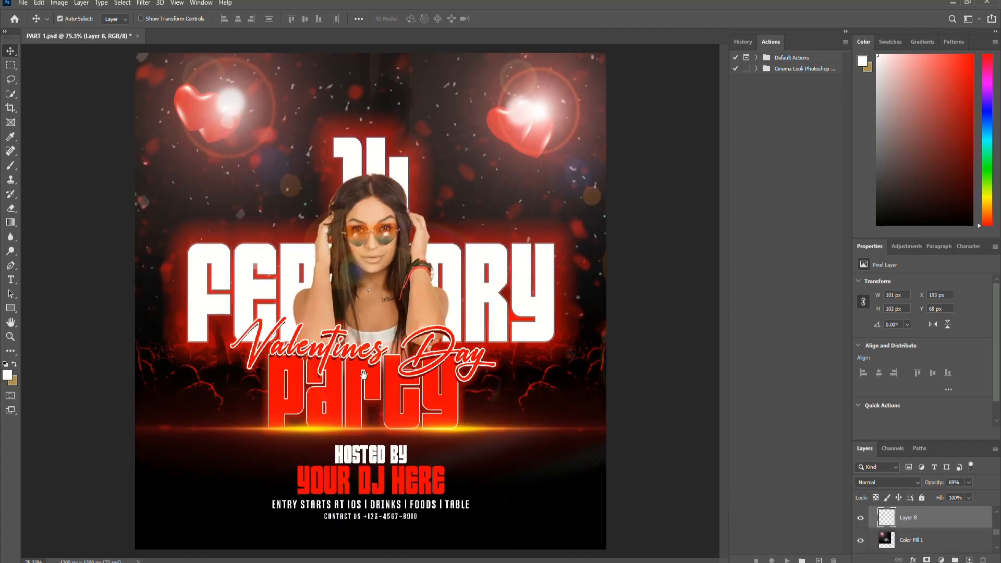
scroll(890, 531, up, 2)
click(873, 534)
scroll(915, 524, up, 2)
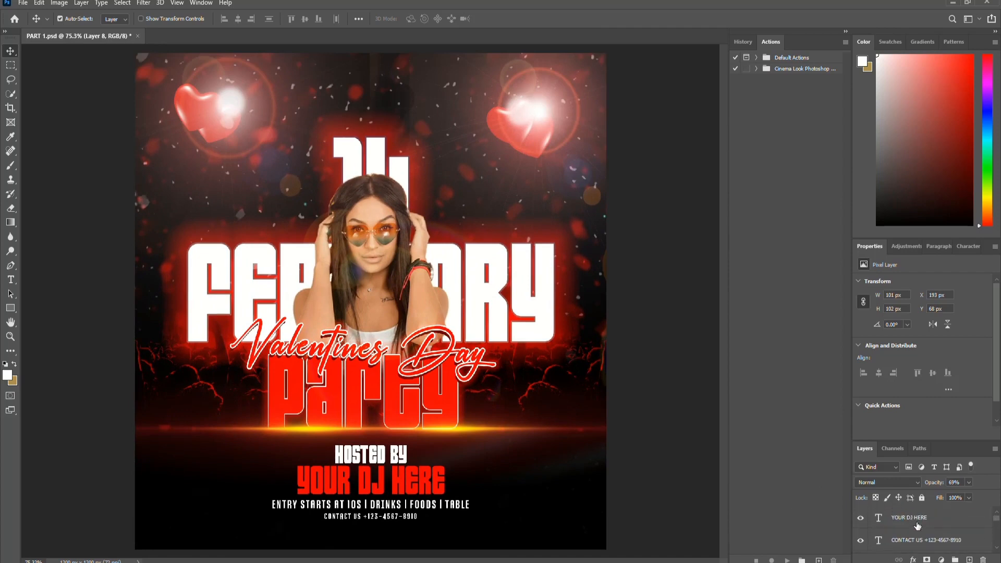
Add the text "LIVE" in white (ffffff) in the poster's lower-left area, level with the HOSTED BY block.
click(905, 522)
scroll(193, 481, up, 2)
drag(195, 480, 292, 431)
key(t)
click(260, 418)
text(LIVE)
key(ctrl+a)
click(418, 19)
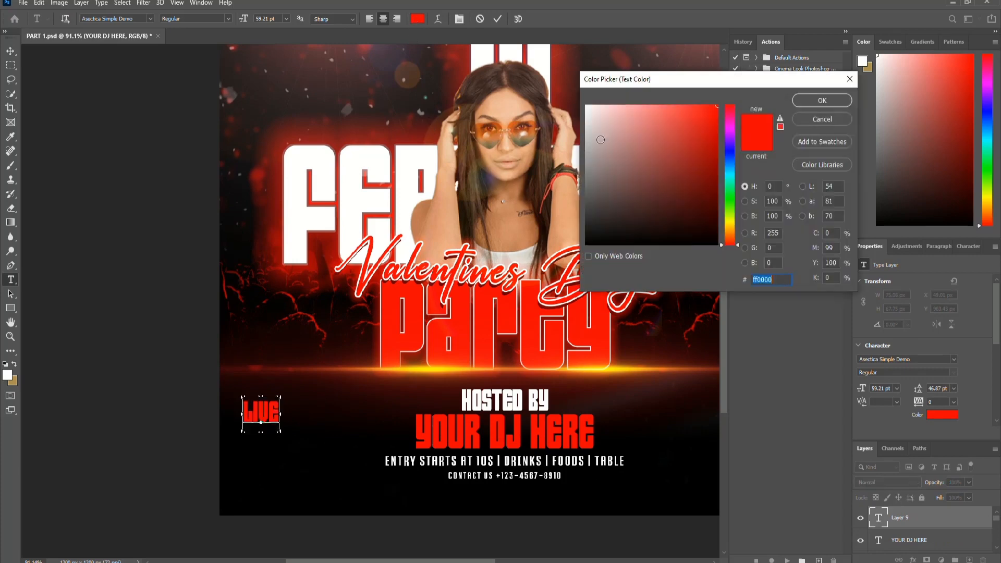
click(585, 104)
click(821, 99)
click(497, 19)
Enlarge the LIVE text proportionally with a free transform.
key(ctrl+t)
drag(284, 427, 301, 450)
click(516, 19)
Add the text "Show" below LIVE in the Rosellinda Alyamore font and colour it pure red.
click(310, 468)
text(SHOW)
key(ctrl+a)
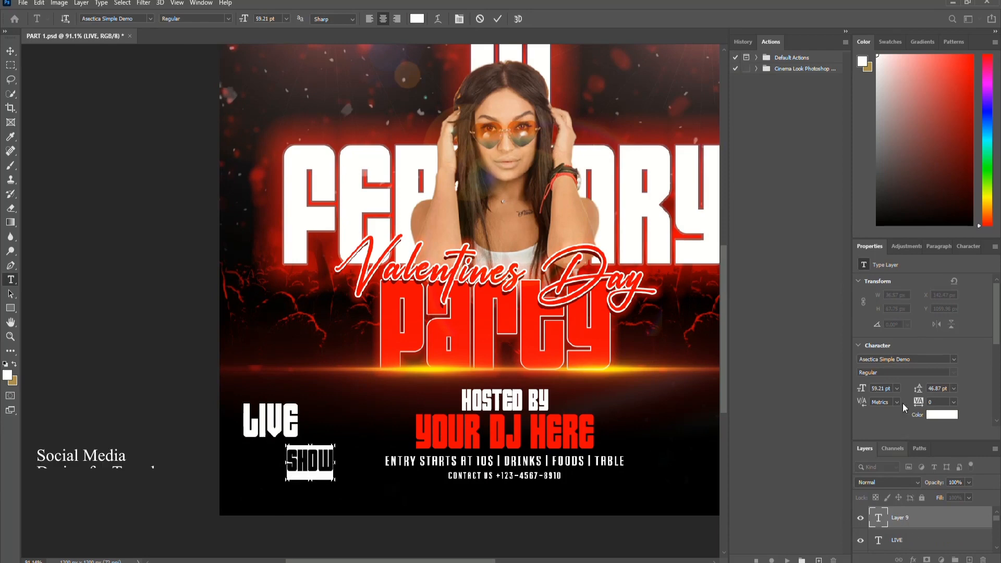
click(955, 360)
click(918, 36)
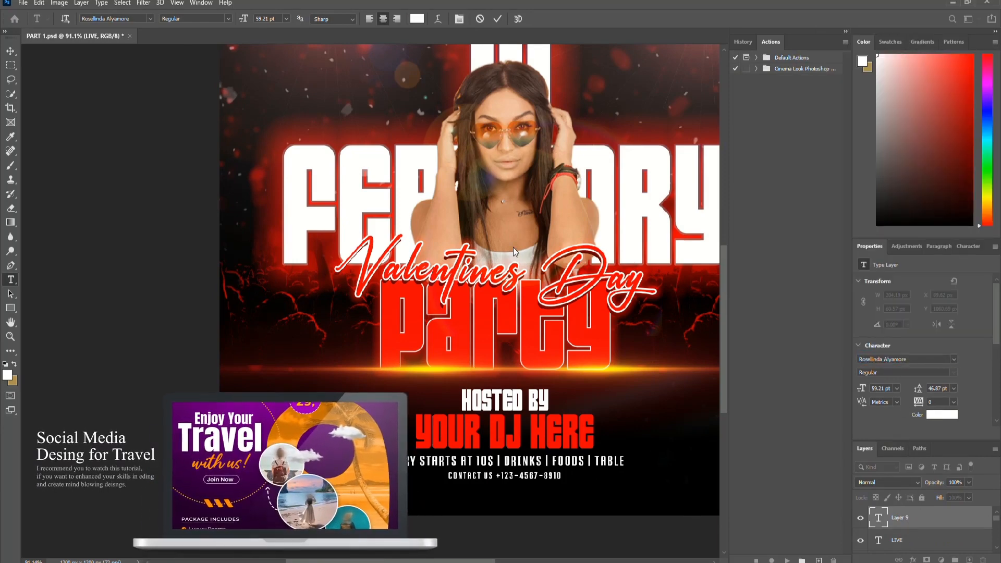
click(417, 19)
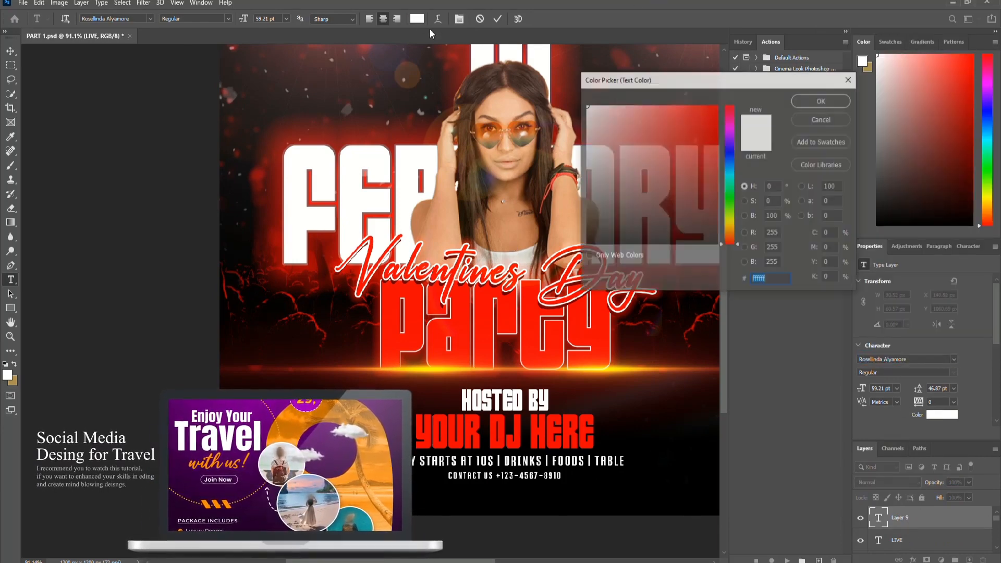
click(717, 106)
click(821, 101)
click(498, 19)
Move the Show text so it overlaps the bottom edge of the LIVE text.
scroll(271, 471, up, 4)
key(v)
drag(323, 466, 269, 438)
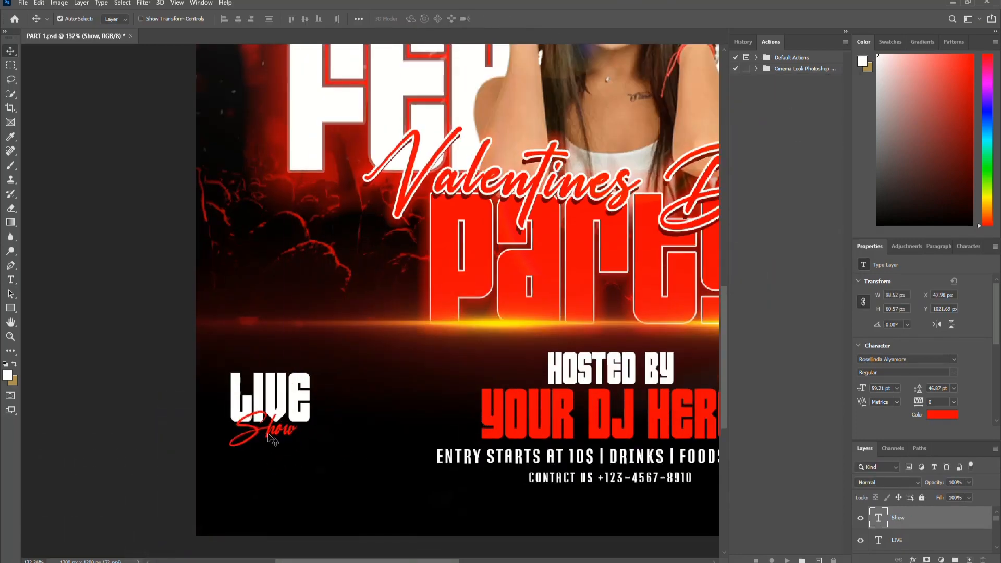
Move the Show and LIVE texts together slightly right and down, aligning their top with the YOUR DJ HERE text.
shift+click(905, 541)
key(ctrl+t)
drag(287, 417, 299, 429)
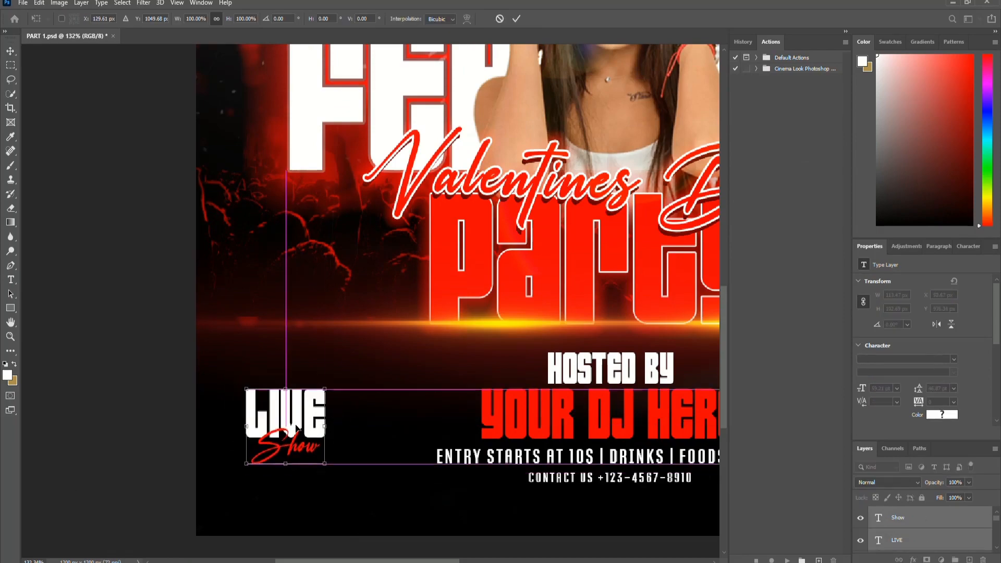
key(Return)
scroll(230, 459, down, 3)
scroll(226, 478, up, 5)
drag(226, 478, 453, 347)
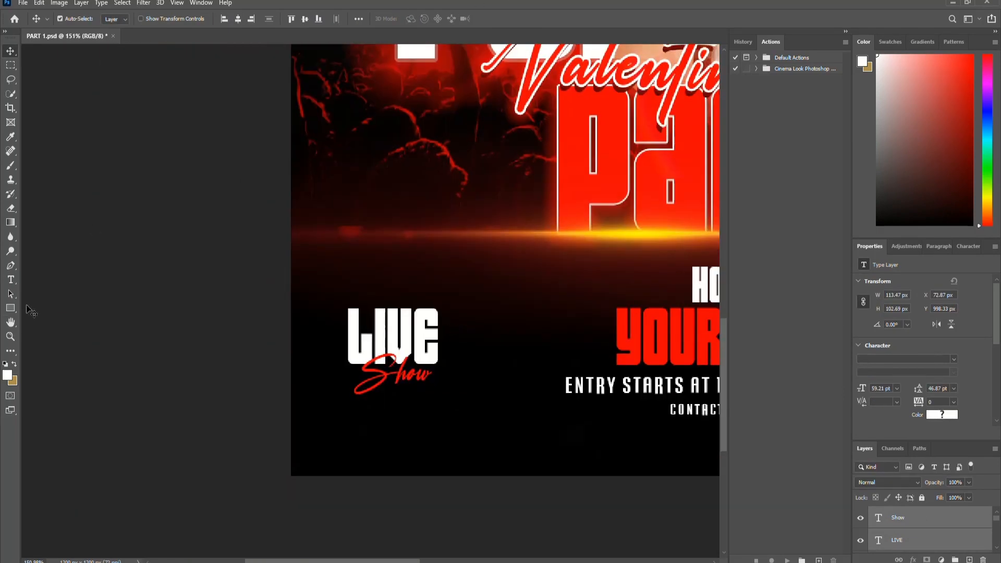
Draw a rectangle of 146 by 119 px around the LIVE Show texts with the Rectangle tool.
click(10, 308)
click(919, 525)
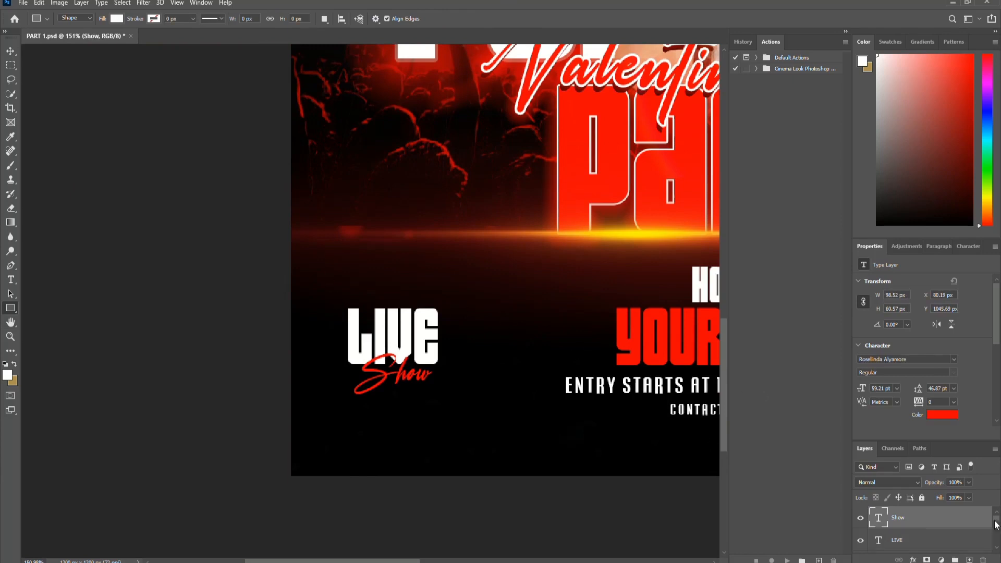
click(969, 560)
drag(337, 301, 452, 400)
Remove the rectangle's fill and give it a red outline 3 px wide.
click(117, 19)
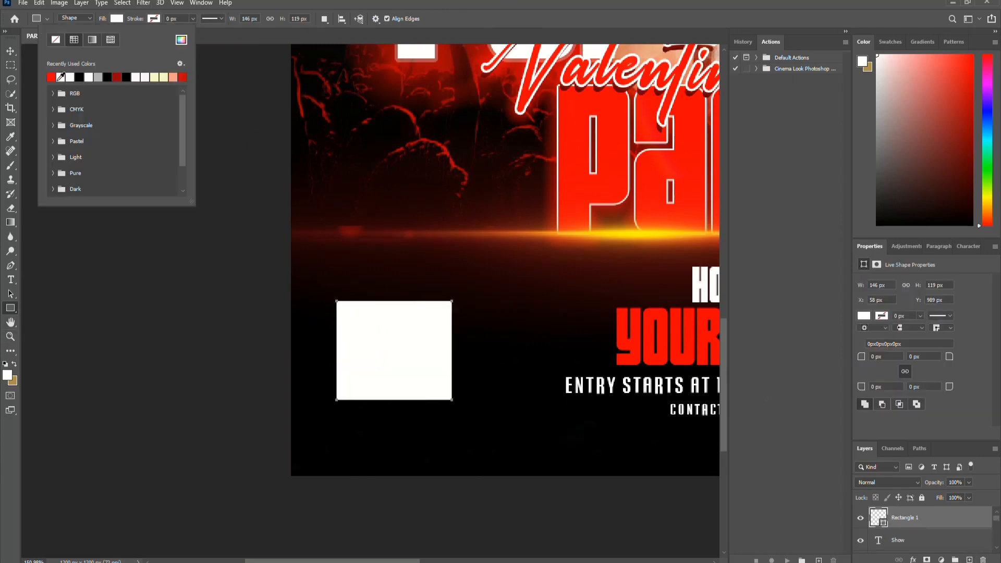
click(55, 40)
drag(135, 20, 136, 22)
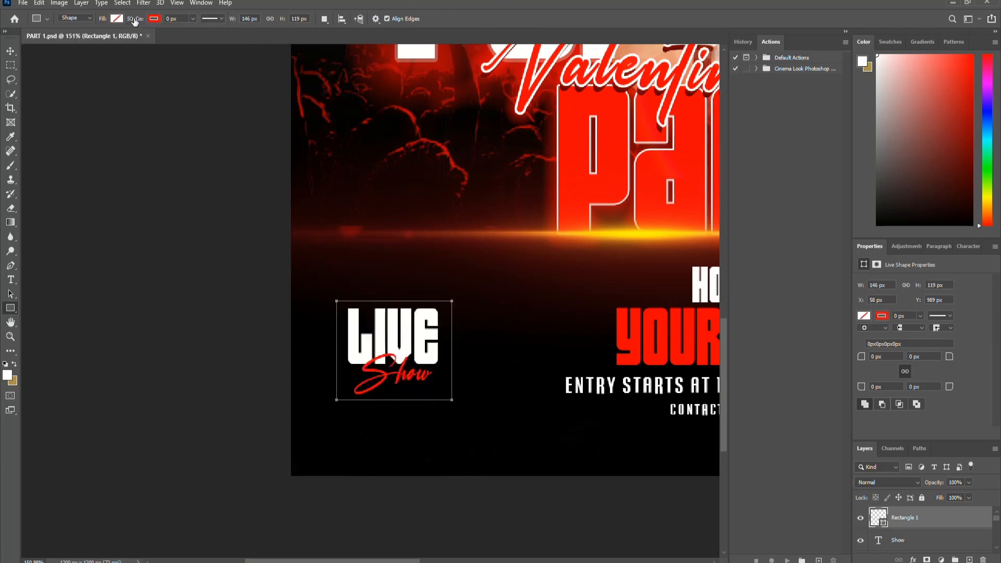
key(v)
scroll(433, 298, down, 5)
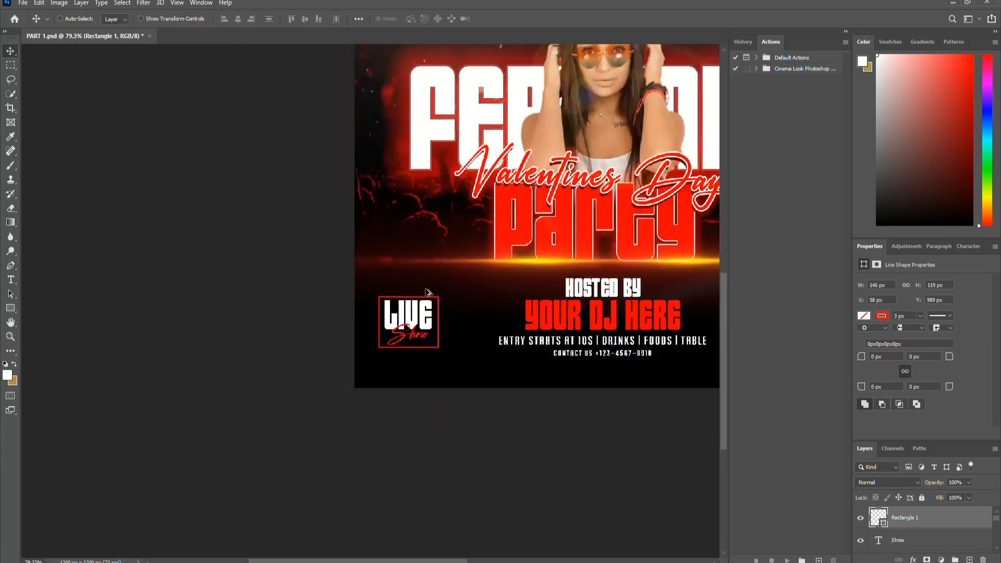
Recolour the LIVE Show frame's outline with a red from the recently used colours.
scroll(204, 466, up, 2)
scroll(205, 466, up, 1)
key(u)
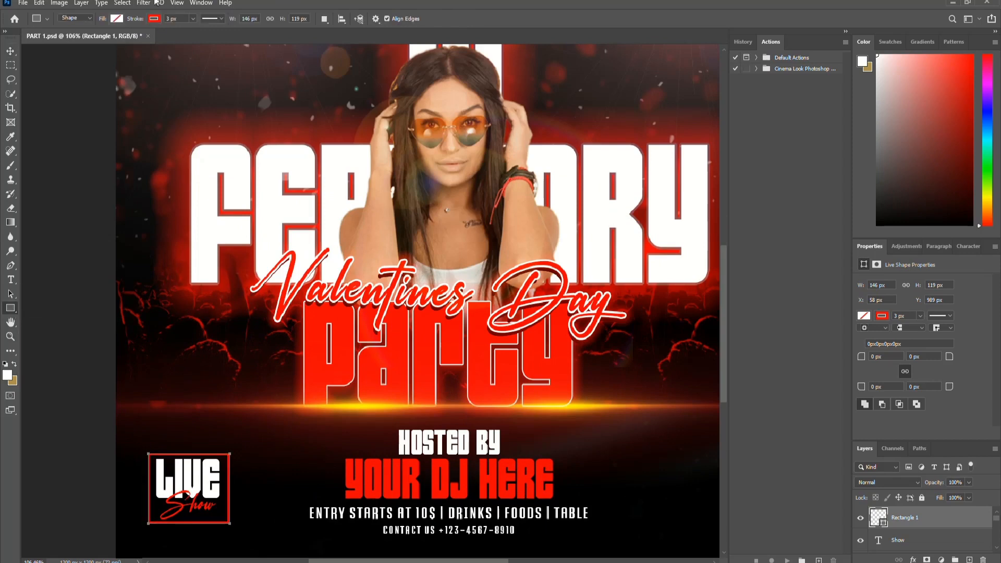
click(155, 19)
click(98, 77)
click(307, 58)
key(v)
scroll(301, 433, down, 5)
scroll(270, 453, up, 2)
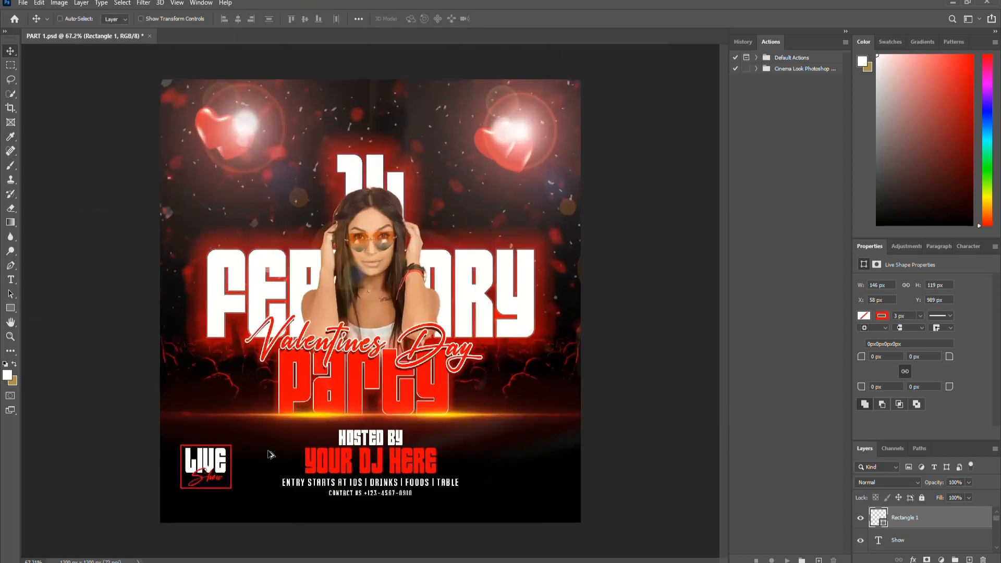
scroll(290, 471, up, 1)
Add the text "ALL GIRLS ARE FREE" on a new layer near the poster's upper left edge.
click(970, 560)
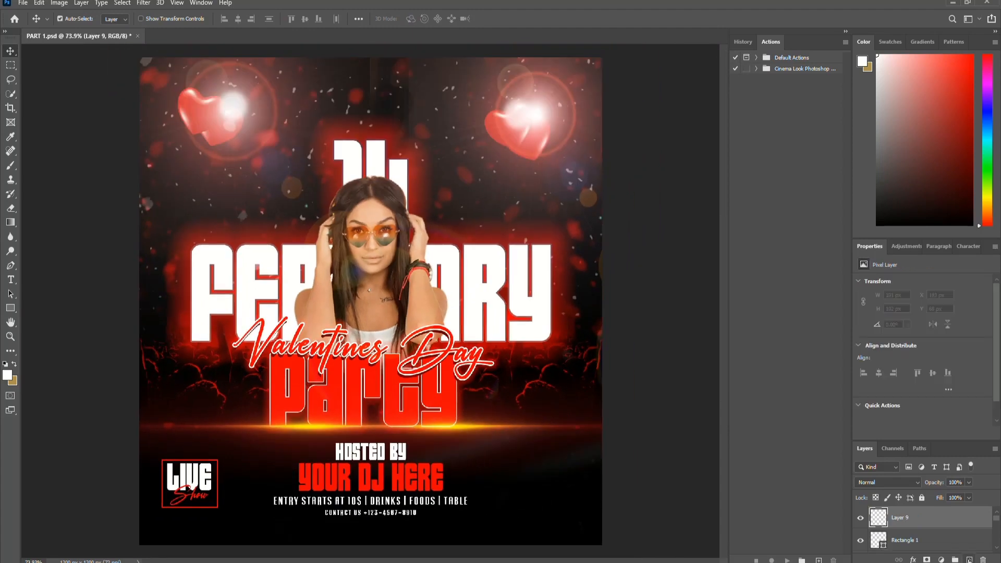
scroll(175, 360, up, 1)
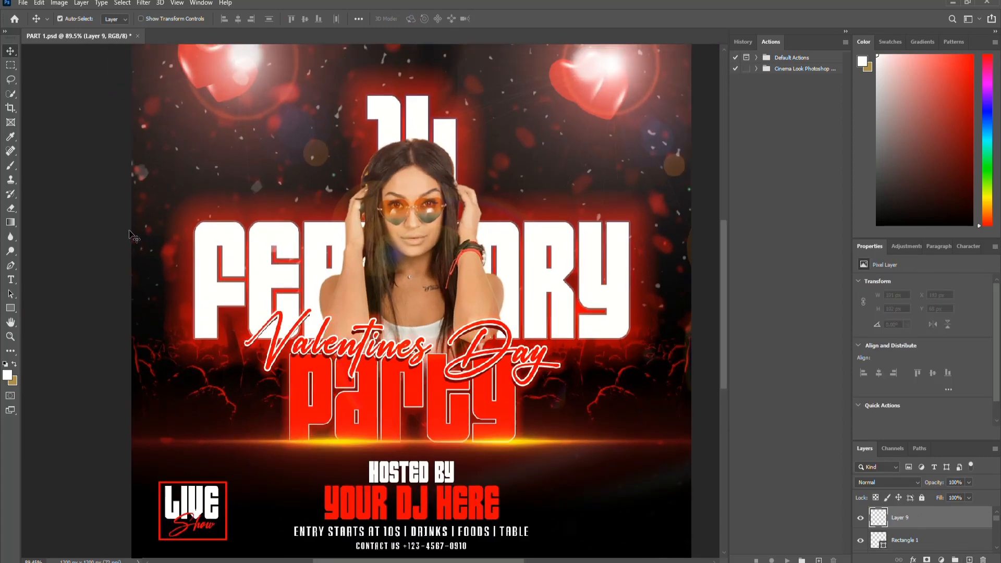
key(t)
click(178, 169)
text(ALL)
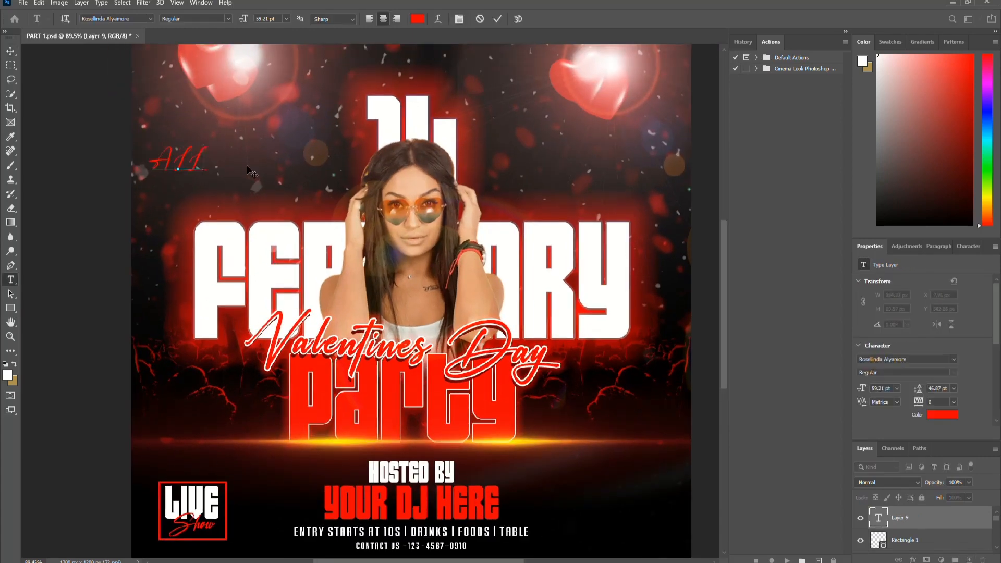
text( GIRLS ARE FREE)
Colour the ALL GIRLS ARE FREE text white and set its font to Arusher Sans.
key(ctrl+a)
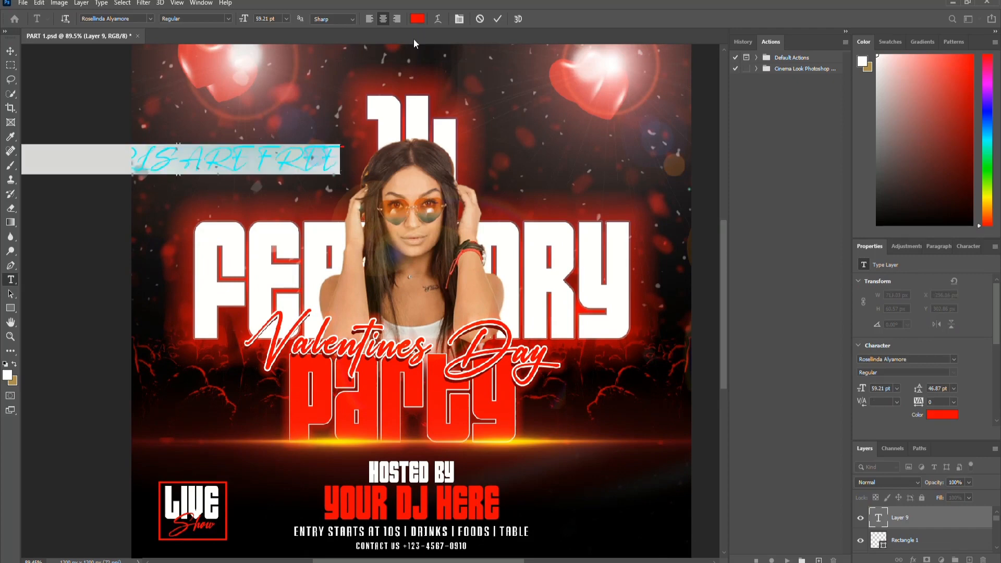
click(418, 19)
drag(718, 109, 587, 105)
click(822, 100)
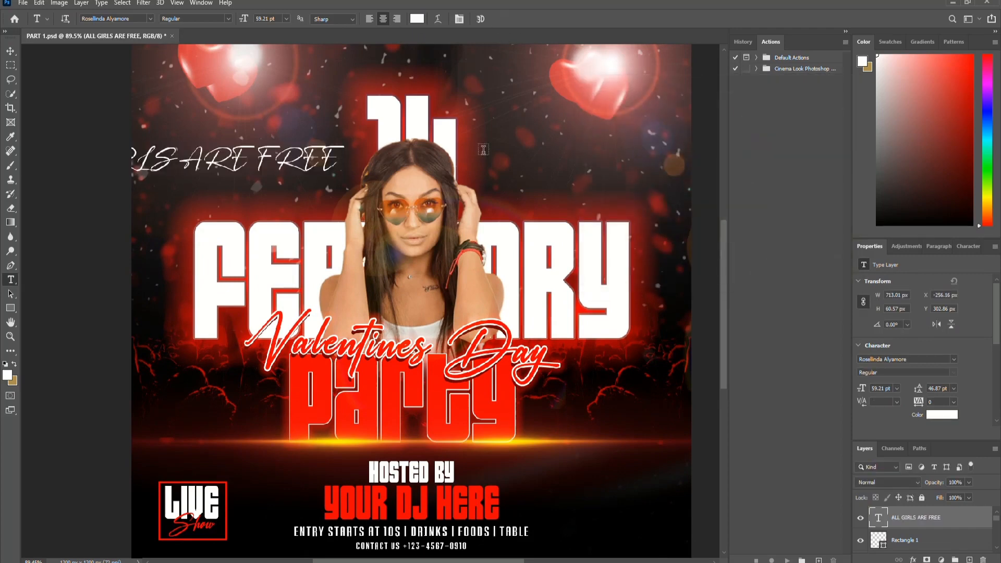
click(955, 360)
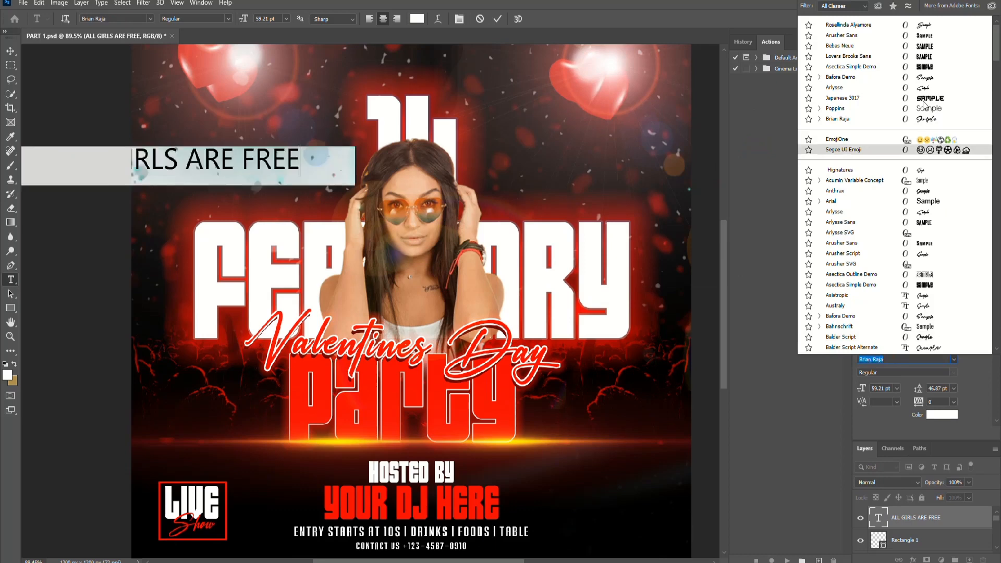
click(926, 36)
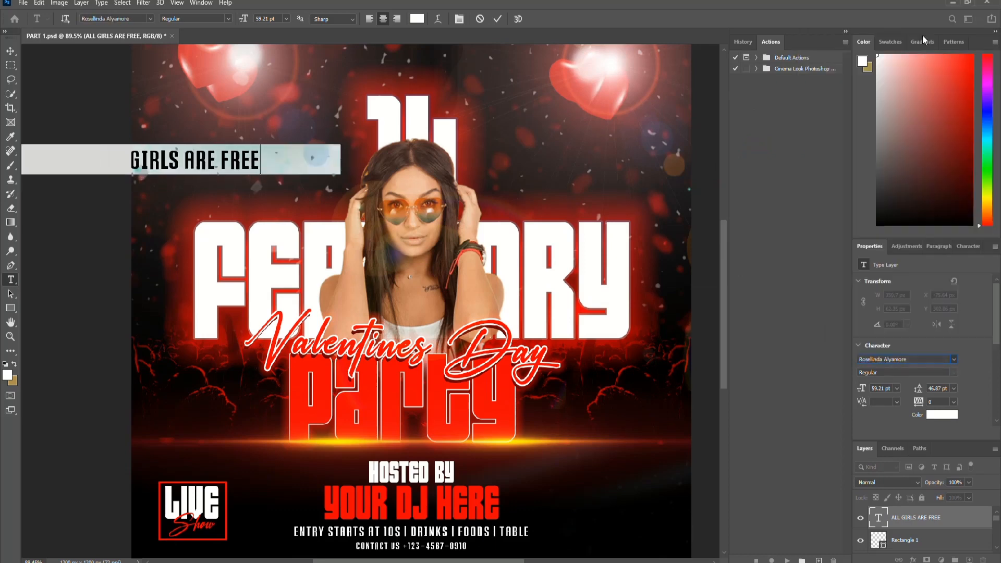
click(497, 18)
Move the ALL GIRLS ARE FREE text fully onto the poster and set it to 49 pt with 240 tracking.
key(v)
drag(203, 170, 267, 203)
double_click(879, 518)
drag(865, 389, 859, 390)
drag(918, 403, 925, 403)
click(500, 21)
Rotate the ALL GIRLS ARE FREE text to -90° and place it along the poster's left edge.
key(ctrl+t)
drag(368, 179, 253, 118)
click(520, 20)
key(v)
drag(237, 161, 144, 225)
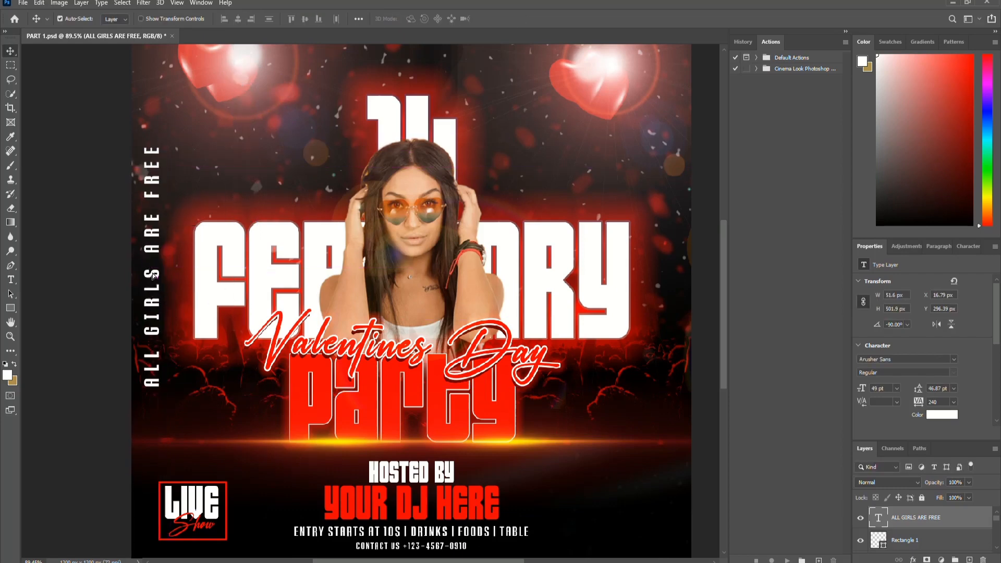
Set the vertical ALL GIRLS ARE FREE text to 41 pt with 340 tracking and adjust its distance from the poster's edge.
drag(155, 280, 162, 280)
drag(863, 396, 860, 395)
drag(919, 407, 923, 411)
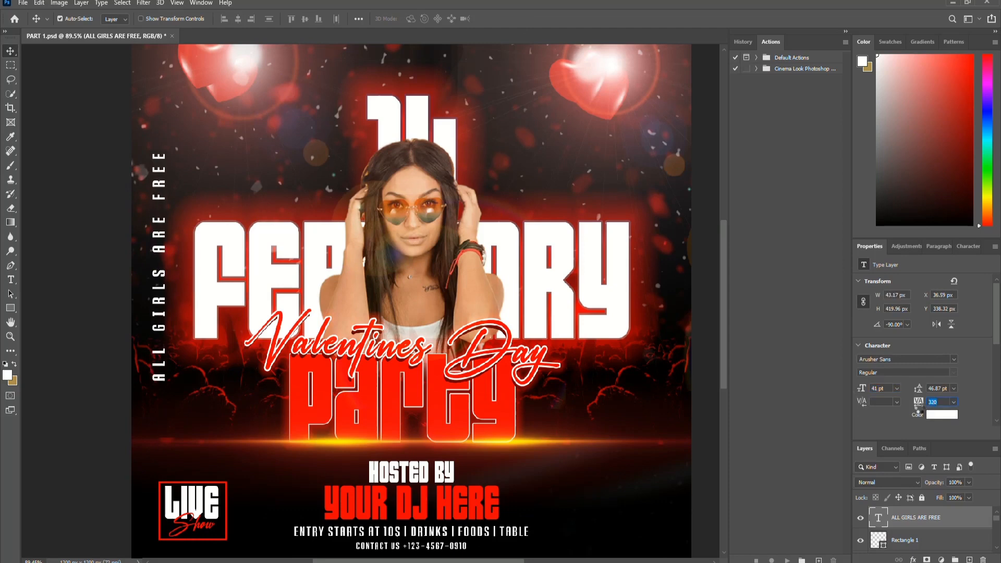
drag(161, 279, 156, 281)
scroll(275, 340, down, 4)
scroll(274, 340, up, 2)
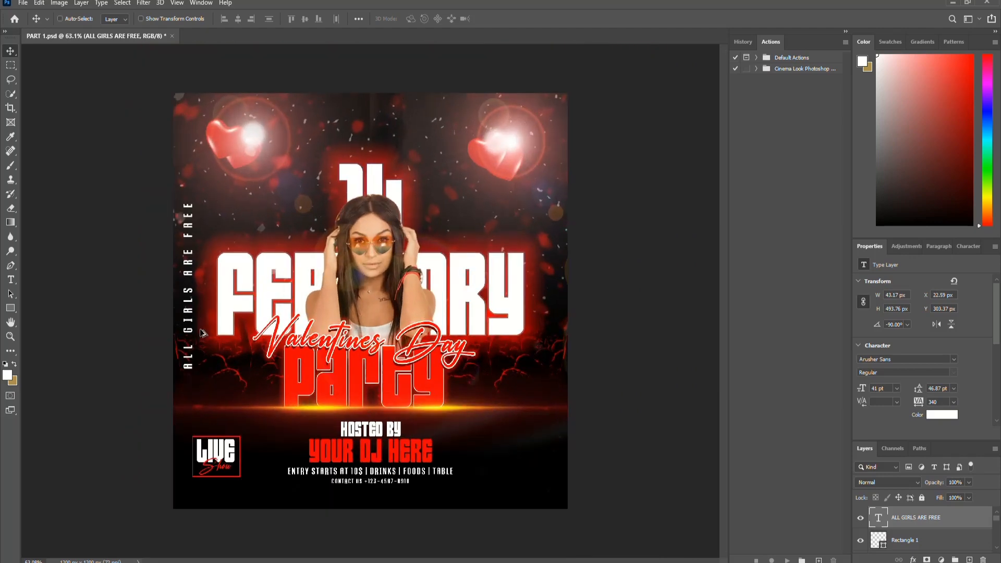
Duplicate the ALL GIRLS ARE FREE text layer and move the copy to the poster's right edge.
right_click(920, 517)
click(894, 67)
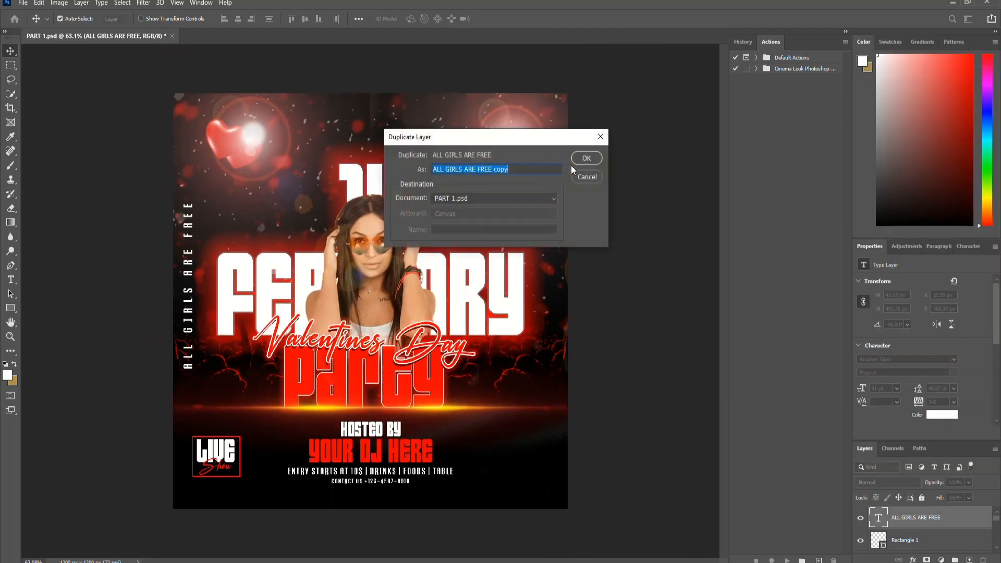
click(574, 166)
key(ctrl+t)
drag(187, 276, 550, 281)
click(516, 18)
Rotate the copied ALL GIRLS ARE FREE text by 180° so it reads downwards.
key(ctrl+t)
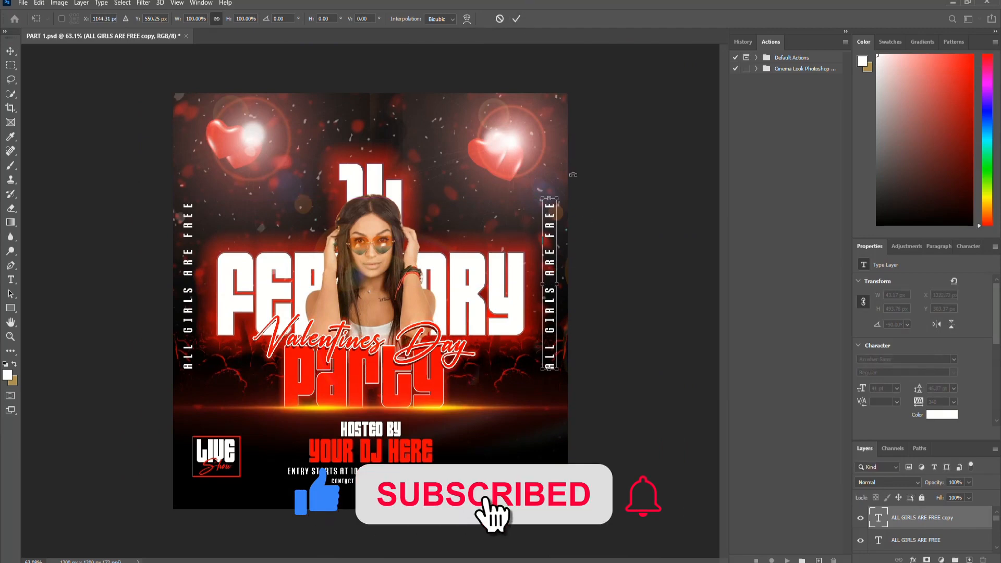
drag(569, 183, 518, 421)
click(516, 19)
Replace the copied text with "STRICTLY FOR 18+ ONLY" and fine-tune its position along the poster's right edge.
double_click(550, 266)
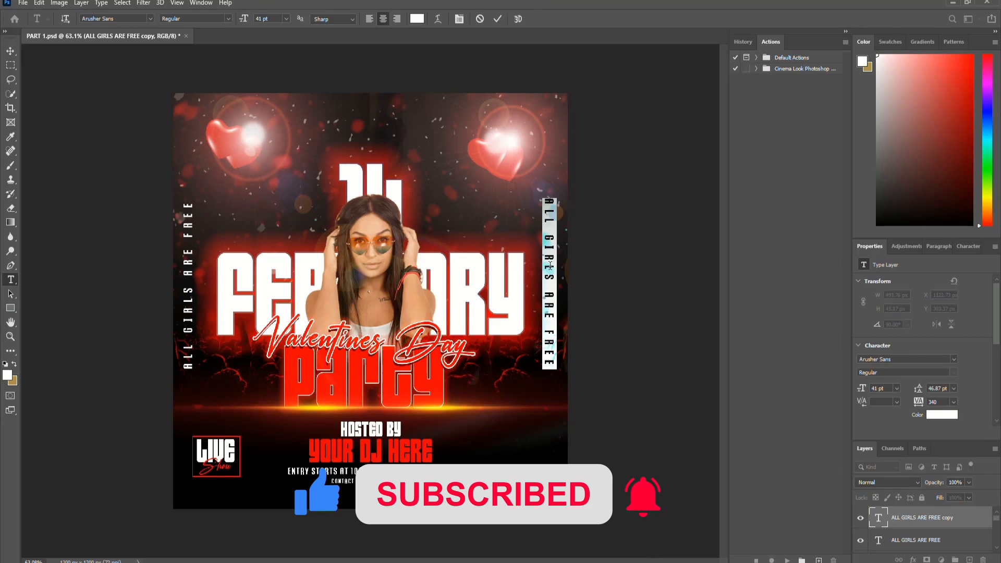
text(STRICTLY FOR 18+)
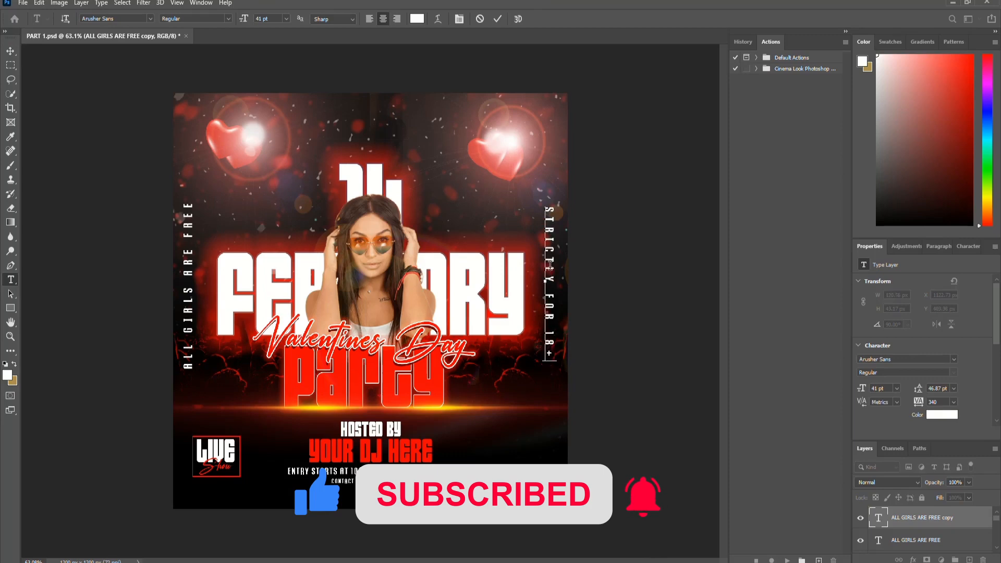
text( ONLY)
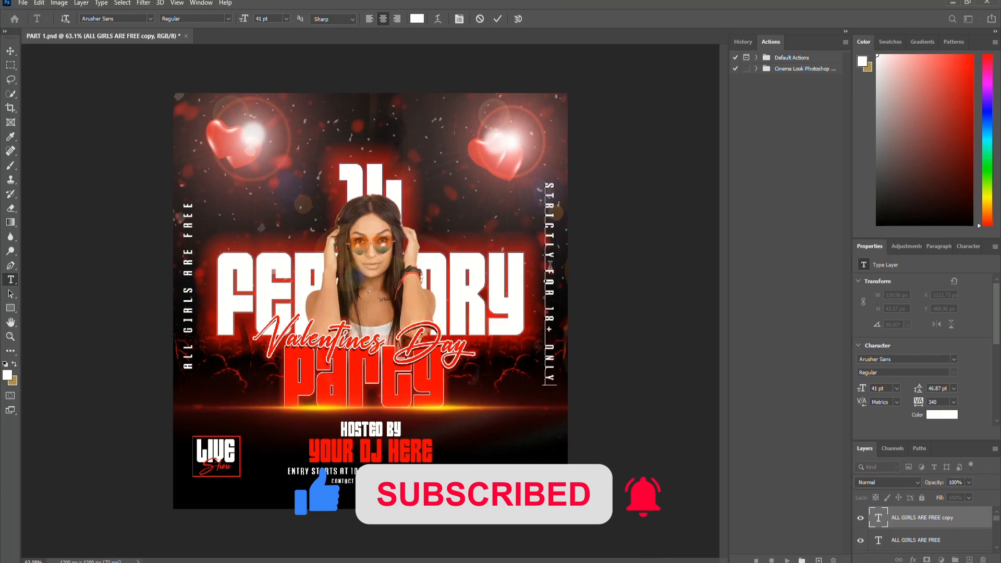
click(495, 20)
key(v)
drag(549, 289, 554, 292)
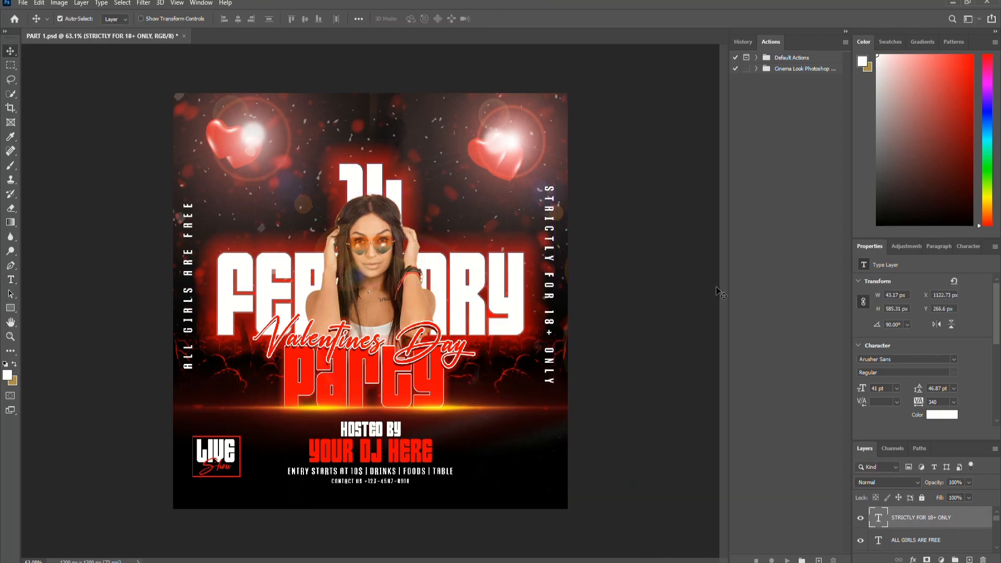
drag(553, 328, 554, 324)
Add the text "SPONSORS HERE" beside the YOUR DJ HERE text.
key(ctrl+minus)
key(ctrl+minus)
key(ctrl+minus)
scroll(380, 353, up, 5)
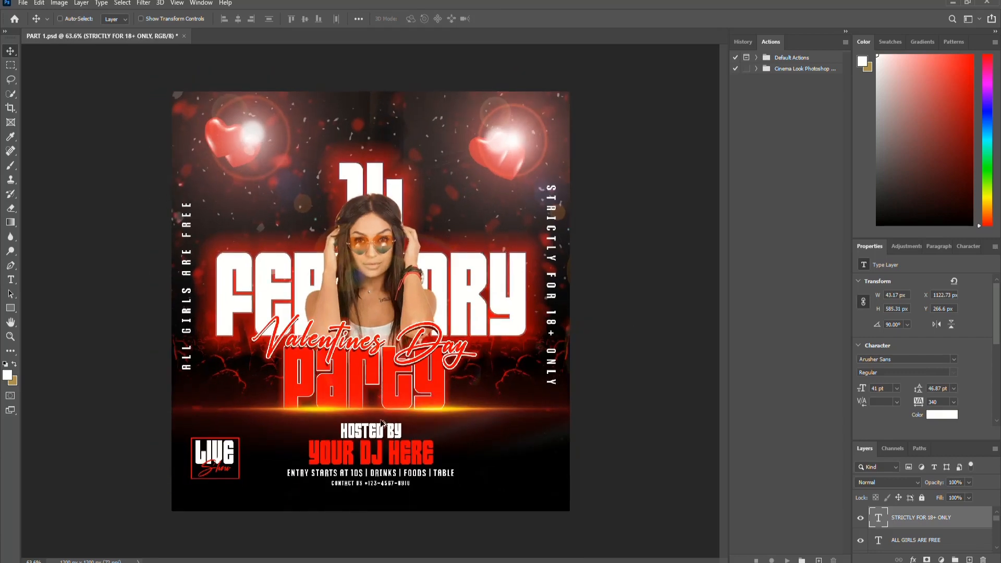
scroll(499, 475, up, 2)
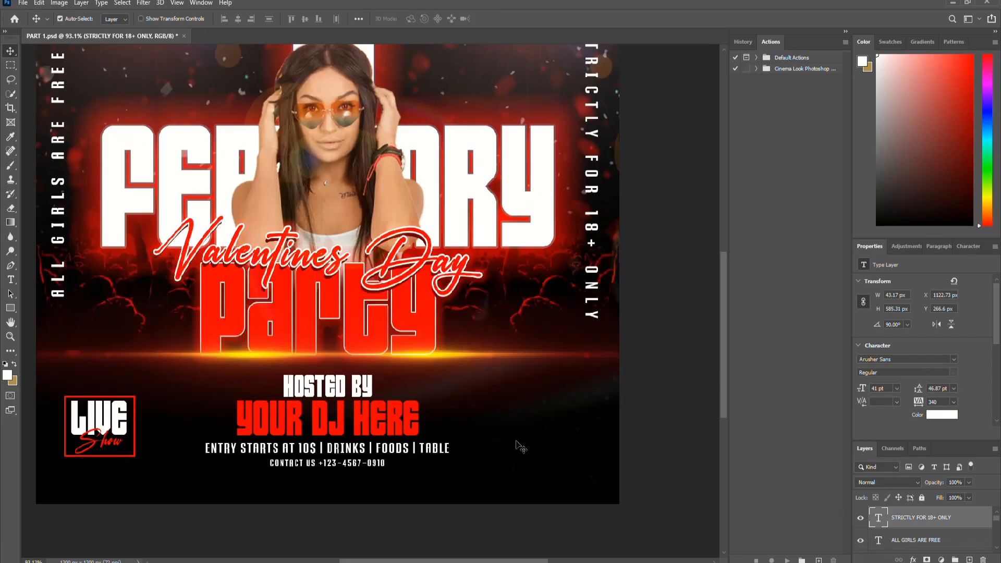
key(t)
click(495, 411)
text(SP)
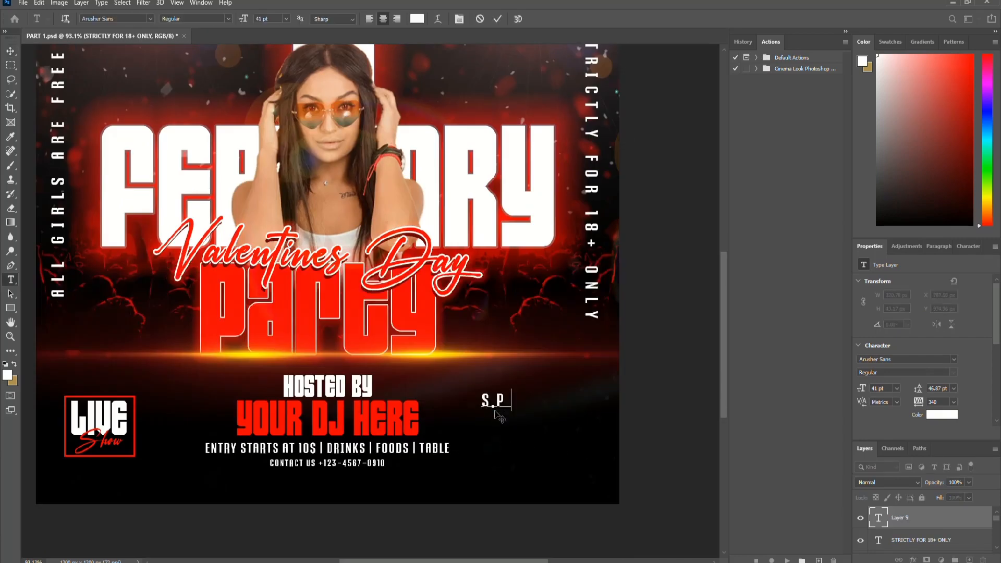
text(ONSORS HERE)
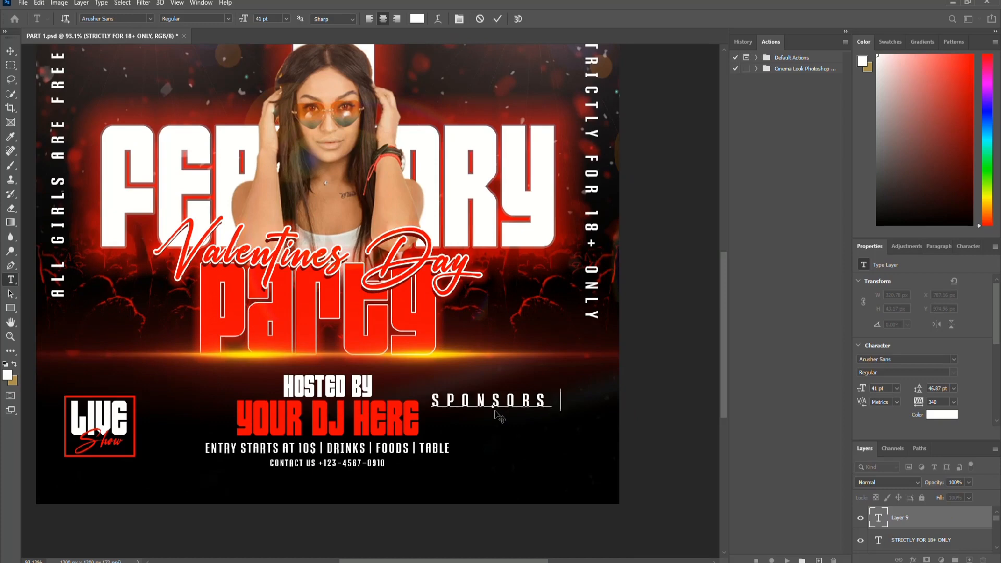
Set the SPONSORS HERE text's tracking to 0 and move it to the poster's bottom right corner.
key(ctrl+a)
text(0)
key(Return)
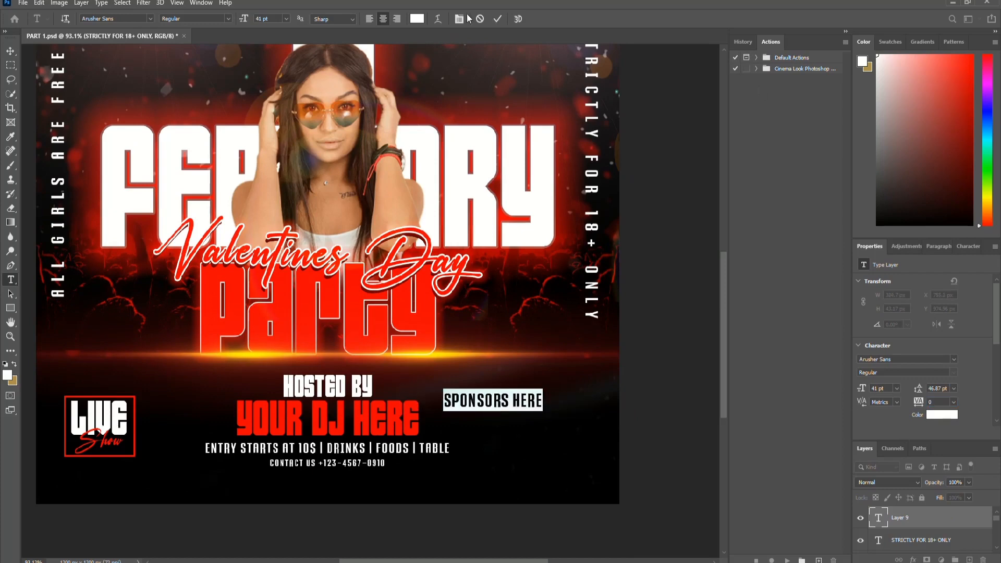
click(498, 18)
key(v)
drag(498, 405, 566, 489)
Colour the SPONSORS HERE text pure red (ff0000) and fine-tune its position in the corner.
key(t)
click(550, 480)
key(ctrl+a)
click(417, 18)
click(718, 106)
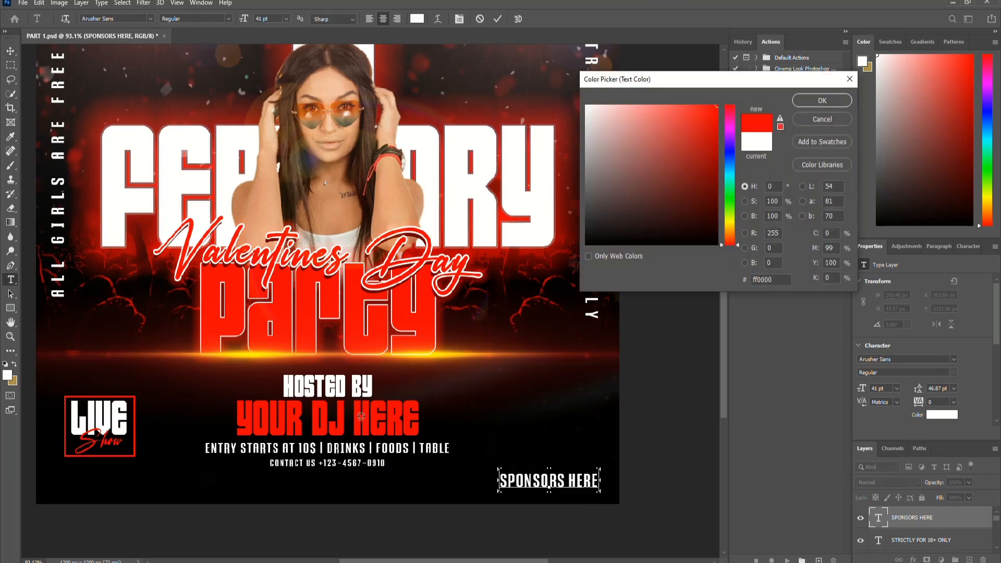
click(800, 105)
key(ctrl+Return)
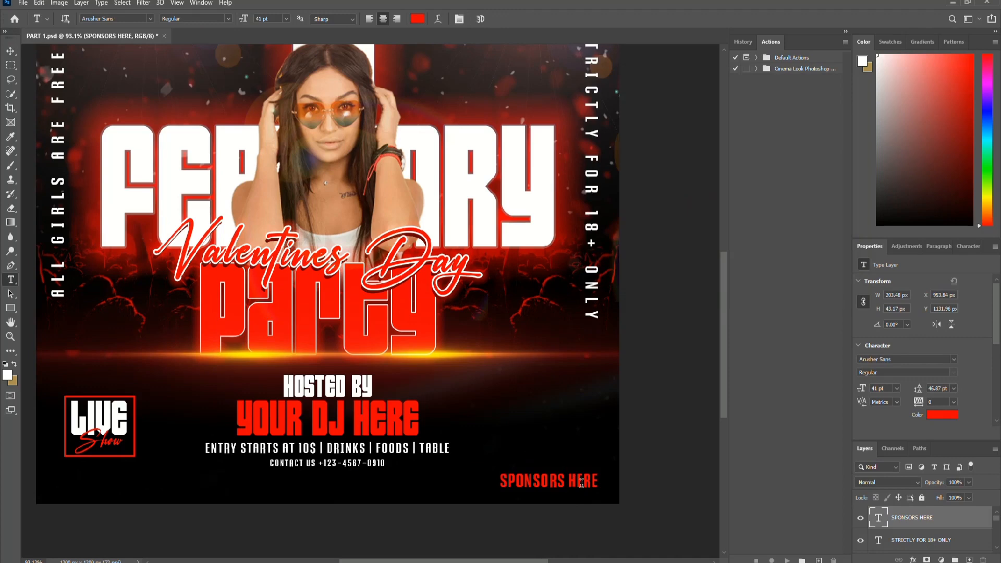
key(v)
drag(577, 484, 578, 484)
scroll(577, 484, down, 5)
scroll(371, 324, up, 2)
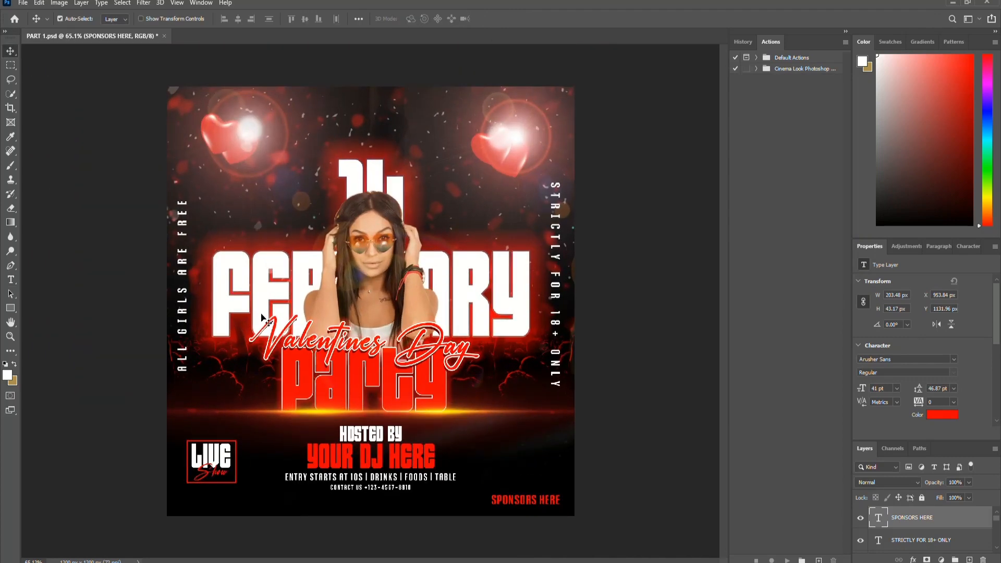
Open the Pngtree red confetti image with transparent background and bring it into the poster as a new layer.
click(23, 3)
click(32, 23)
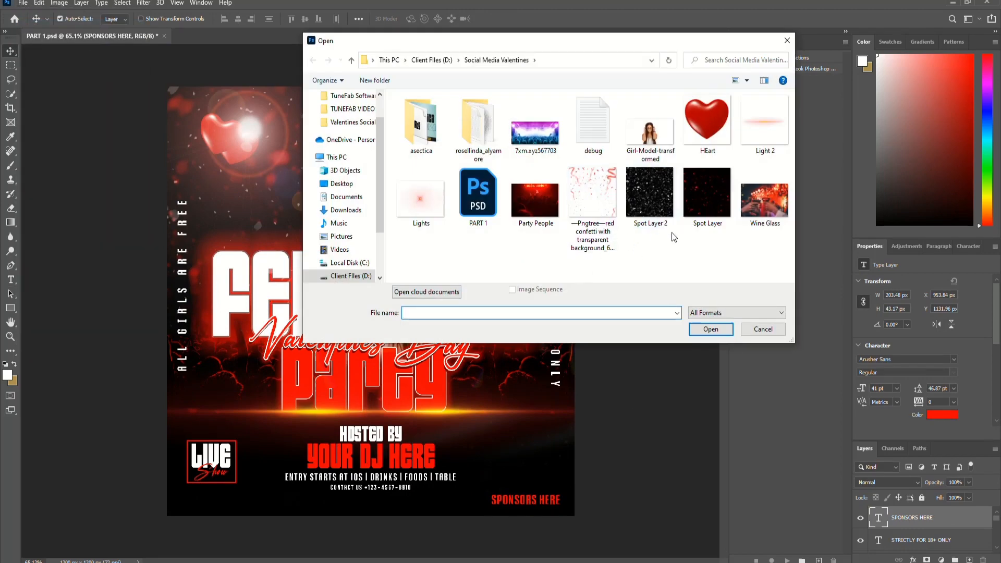
click(593, 209)
click(711, 329)
drag(387, 270, 409, 181)
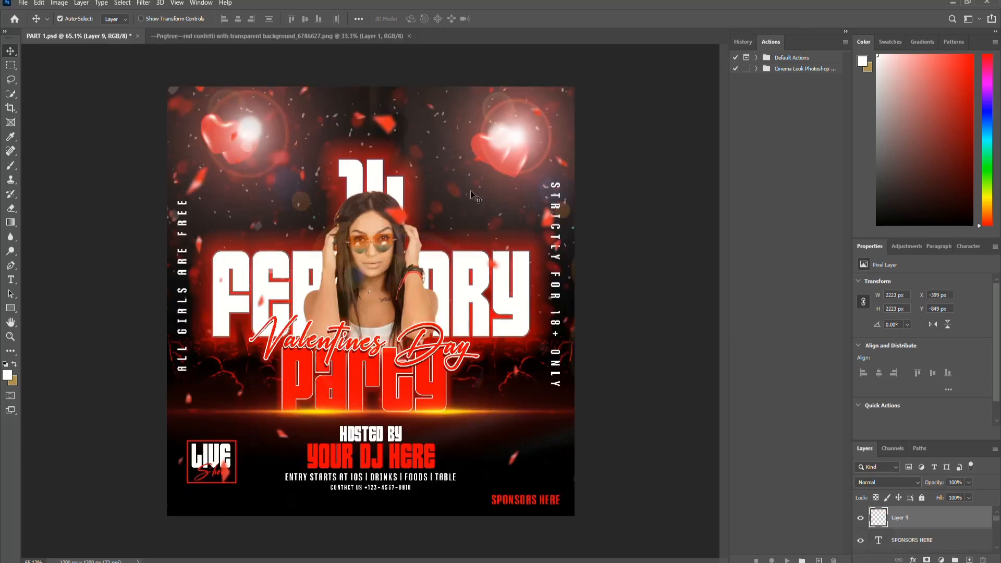
Reposition the confetti layer and scale it down to about 1183 px wide so it covers the poster.
drag(403, 220, 362, 403)
key(ctrl+t)
key(ctrl+0)
drag(587, 111, 393, 341)
click(517, 18)
Erase the confetti over the model's face and around the hearts with the Eraser at 100% opacity.
key(ctrl+0)
key(ctrl+minus)
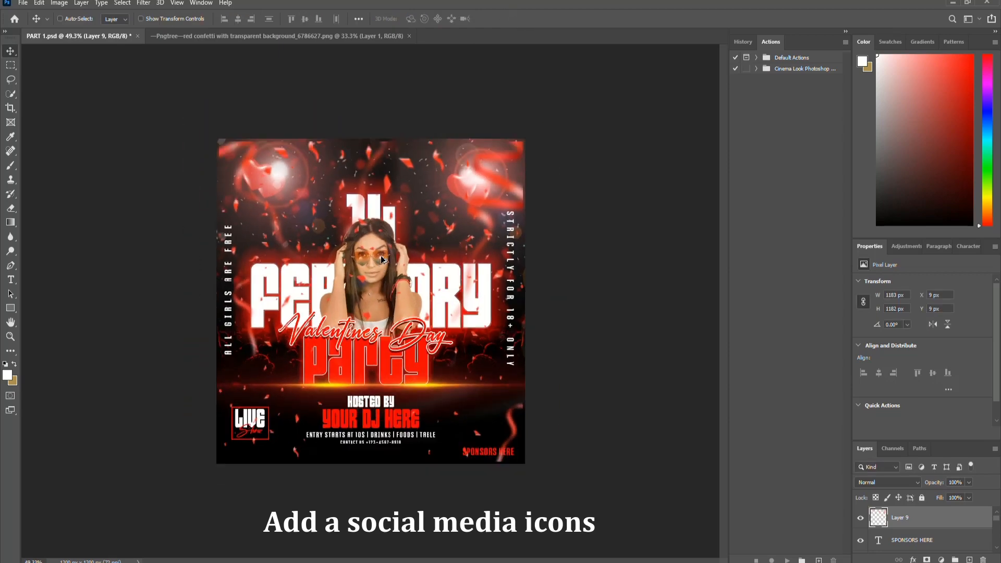
key(e)
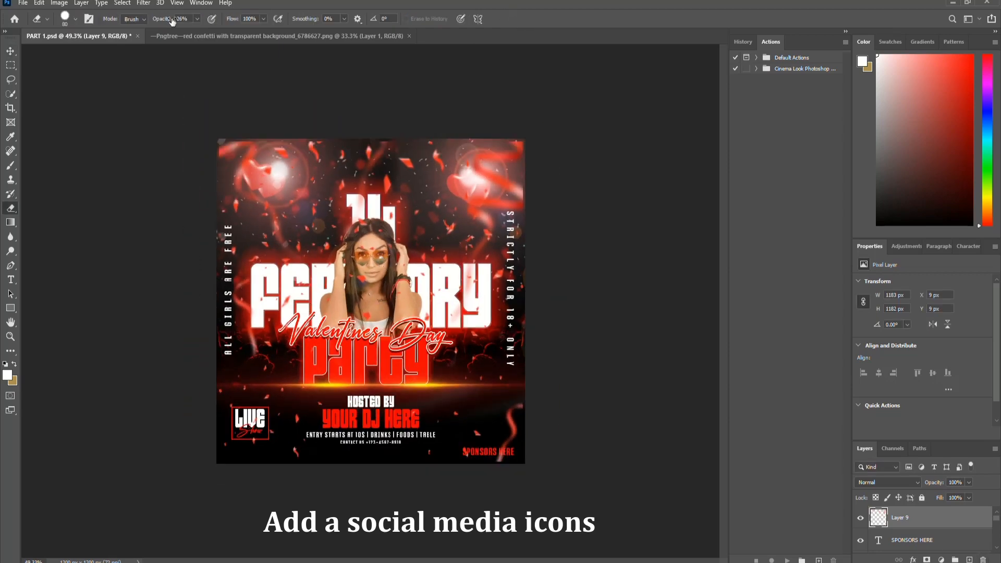
key(Return)
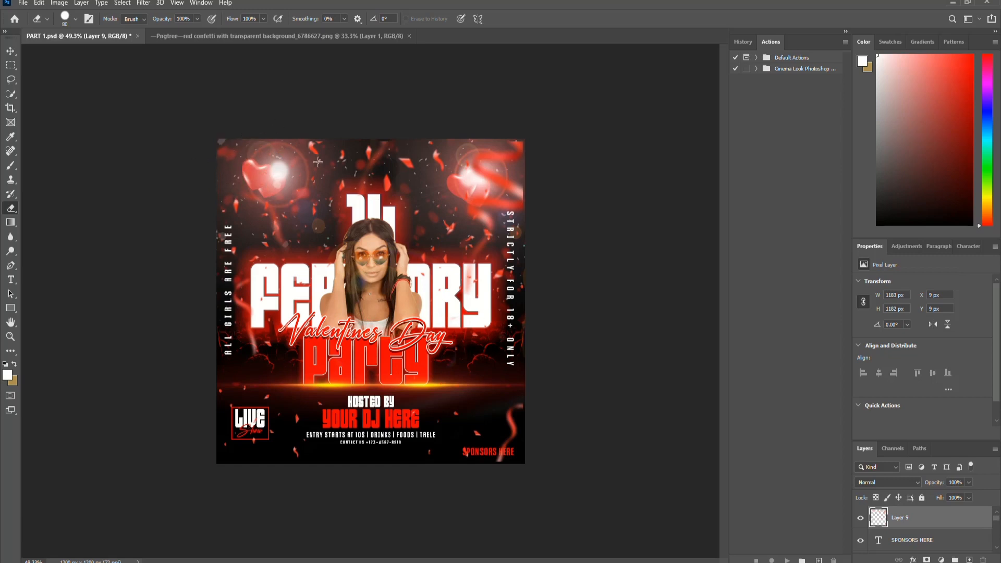
Scale the confetti layer up to about 1201 × 1200 px so it fills the whole poster canvas.
key(v)
key(ctrl+t)
drag(371, 143, 372, 138)
click(517, 19)
Erase the confetti pieces in the area above the 14 heading with the Eraser.
scroll(408, 336, down, 1)
scroll(369, 360, up, 2)
scroll(371, 363, up, 1)
key(e)
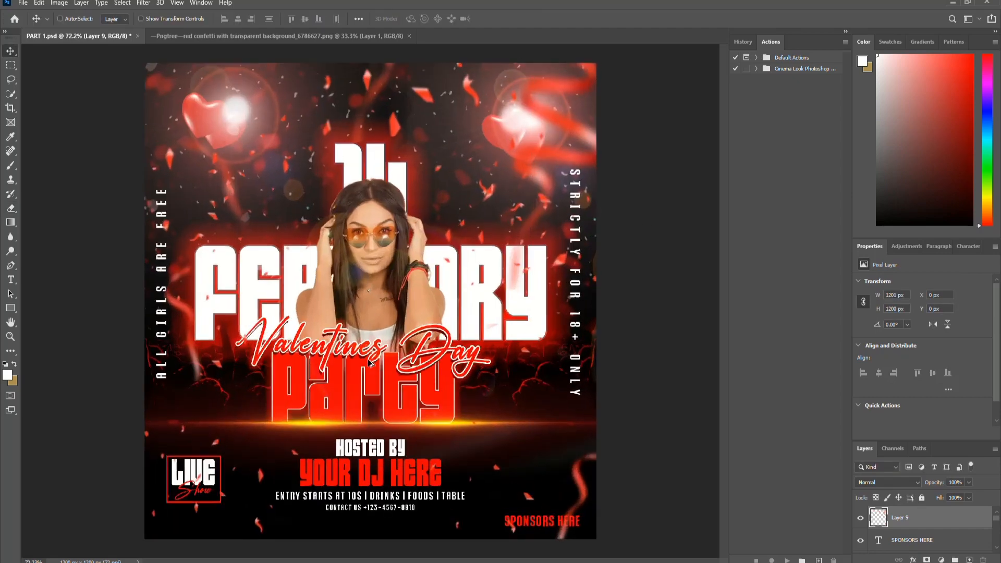
mouse_move(419, 94)
mouse_down()
mouse_move(384, 72)
mouse_move(336, 83)
mouse_move(368, 146)
mouse_up()
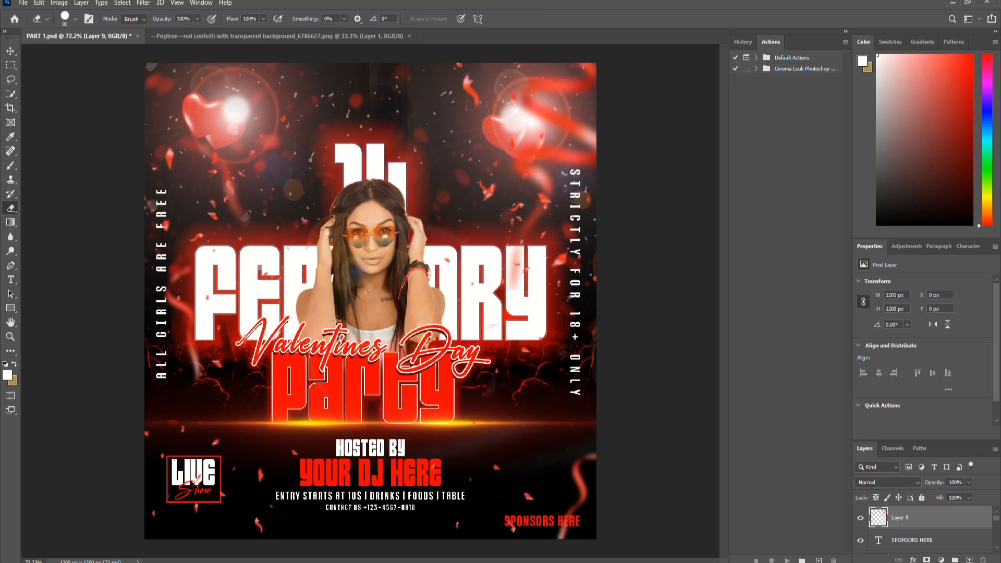
Stamp all visible layers into a new merged layer above the confetti layer.
scroll(341, 369, down, 7)
scroll(341, 370, up, 3)
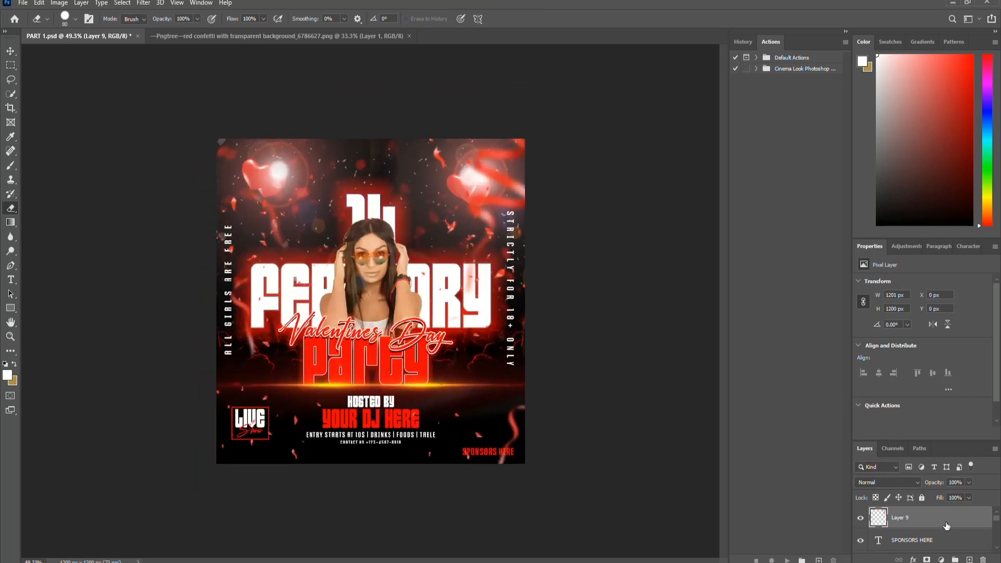
key(ctrl+shift+alt+e)
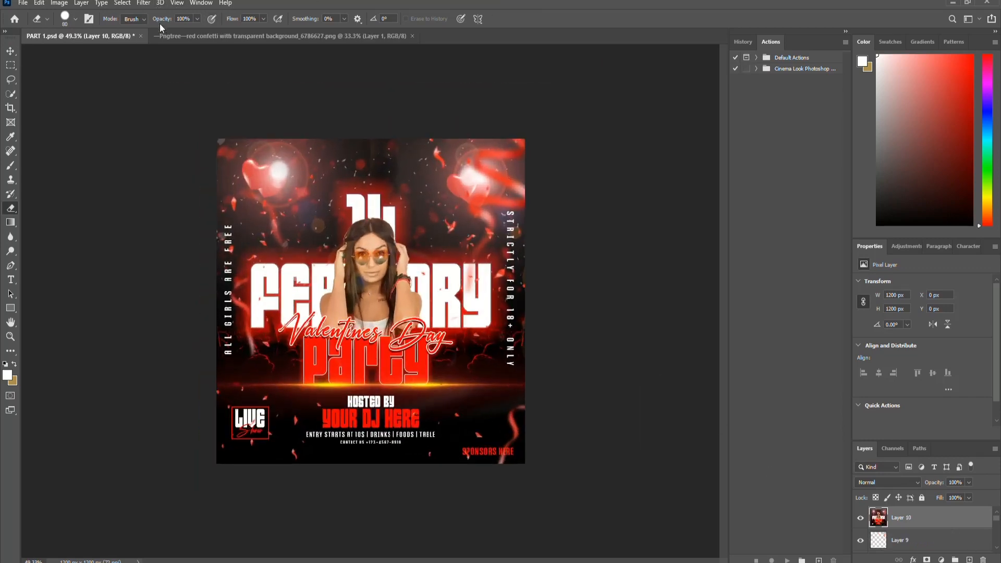
click(10, 223)
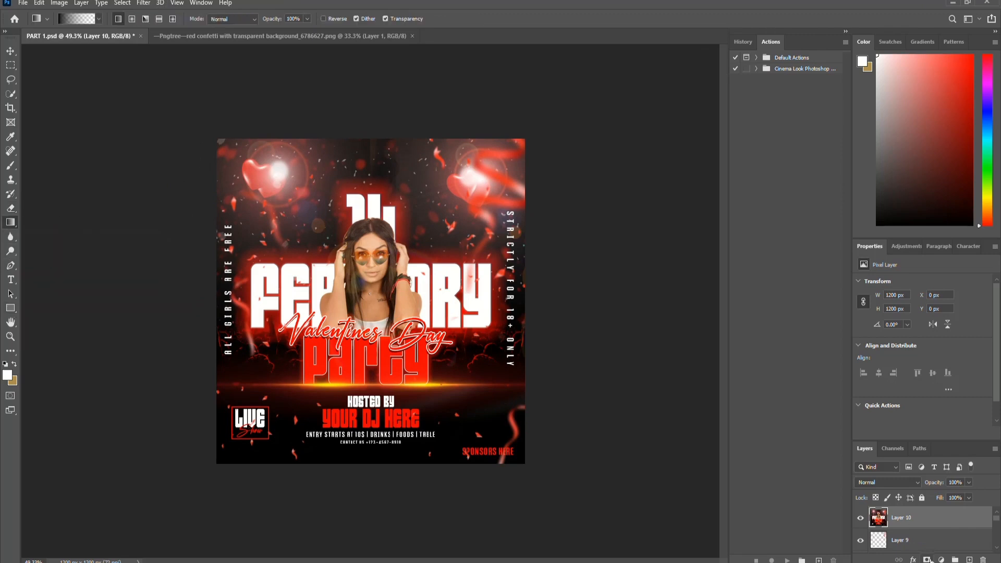
click(930, 560)
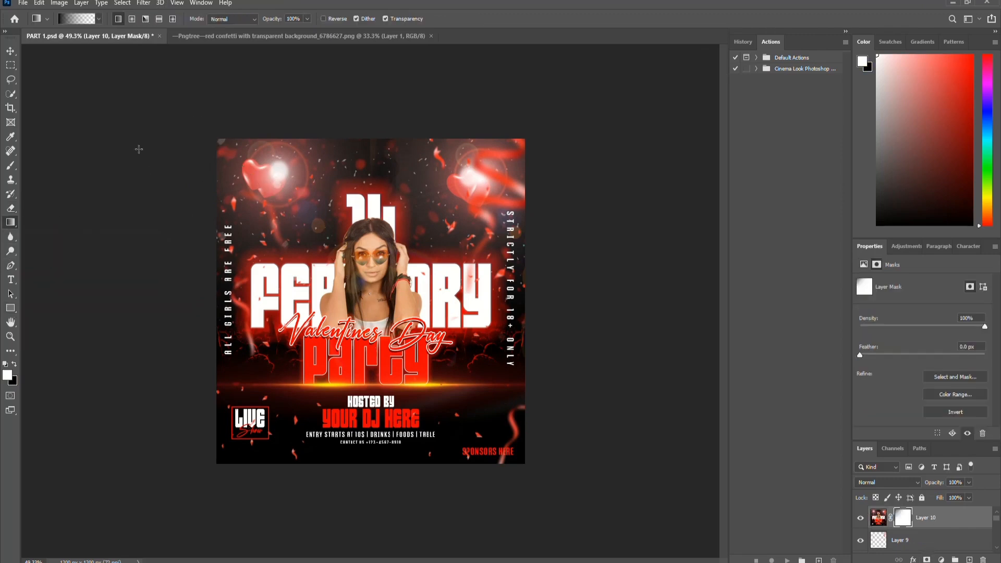
key(ctrl+z)
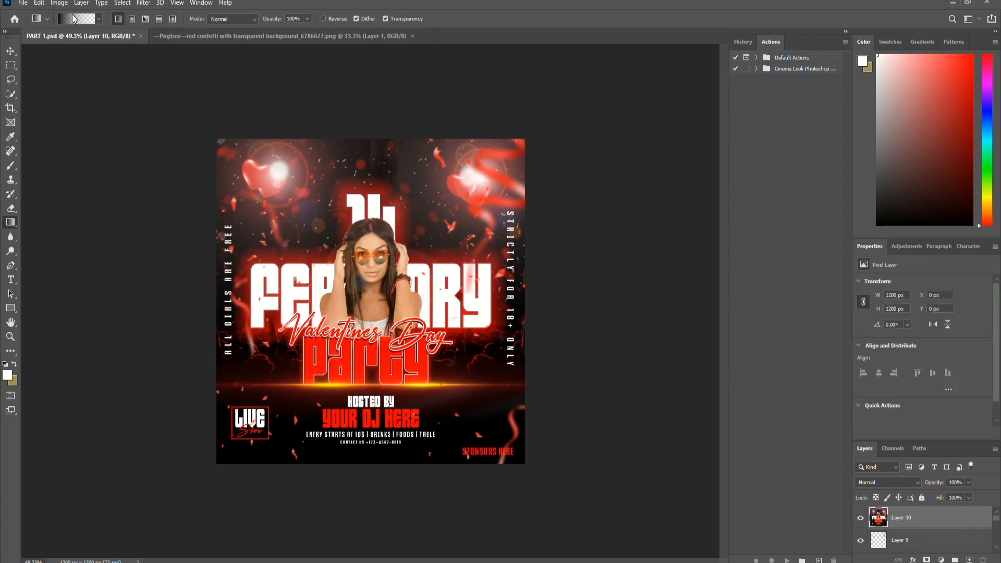
Add a new layer and draw a white-to-transparent linear gradient diagonally from the poster's upper-left corner toward the PARTY heading.
click(968, 560)
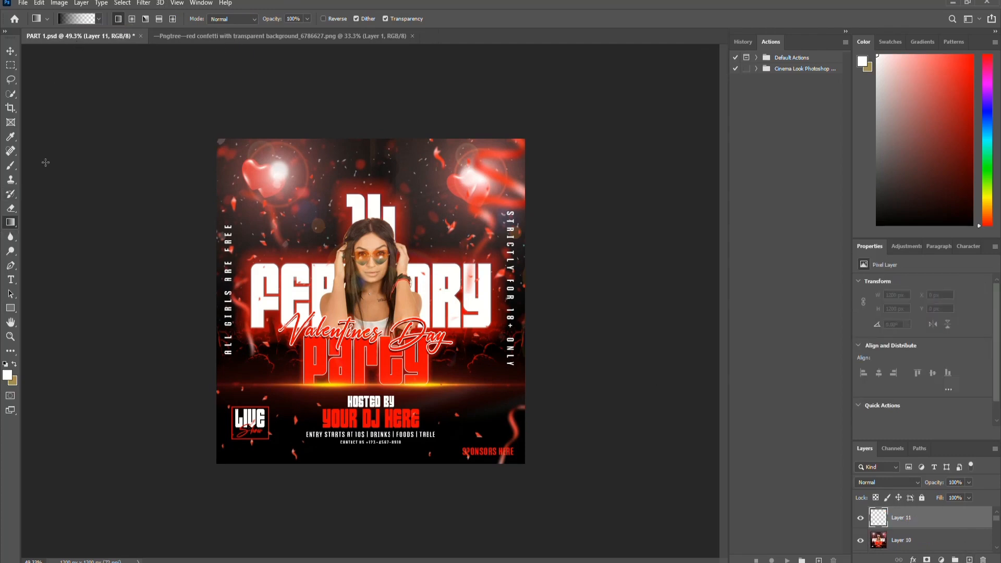
click(66, 19)
click(678, 310)
click(735, 358)
drag(607, 128, 579, 94)
click(823, 102)
click(873, 135)
drag(188, 170, 431, 376)
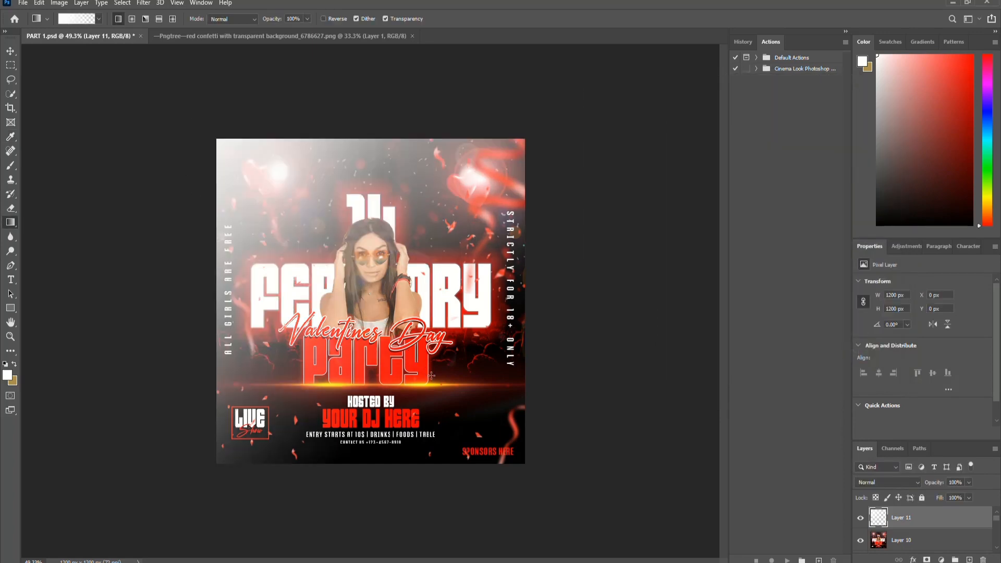
Set the white gradient layer's blend mode to Screen and its opacity to 33%.
key(ctrl+t)
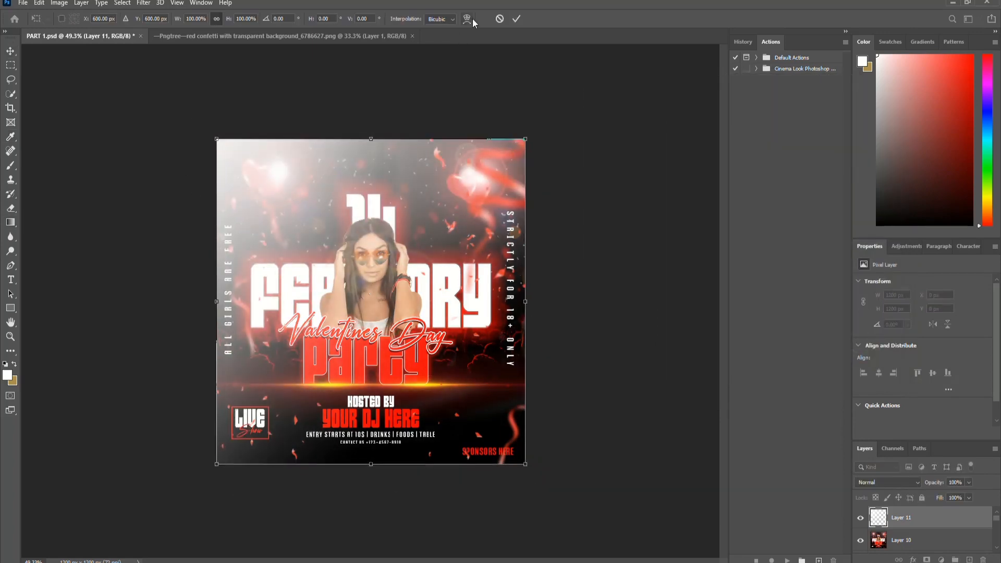
click(516, 18)
click(885, 482)
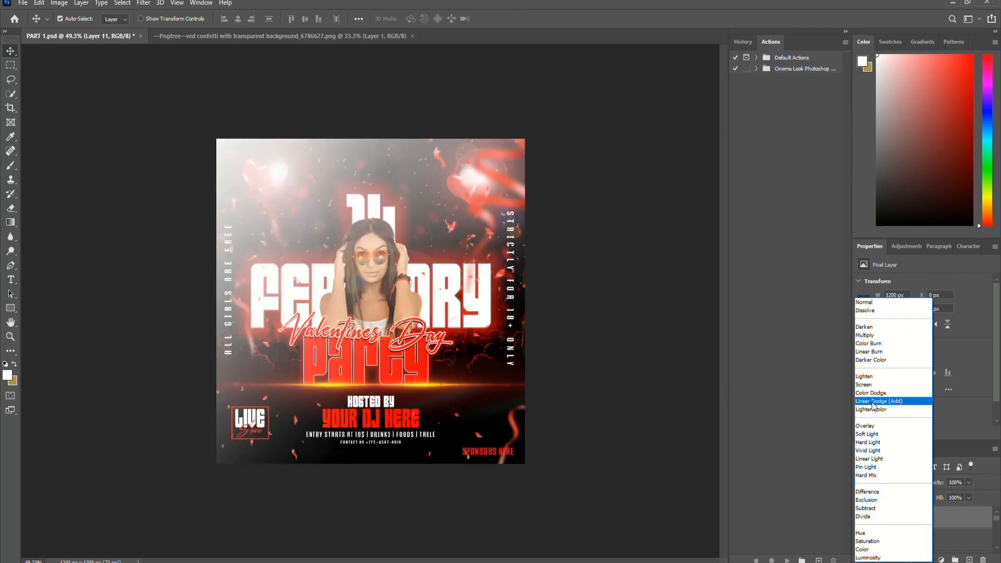
click(868, 385)
drag(937, 484, 902, 484)
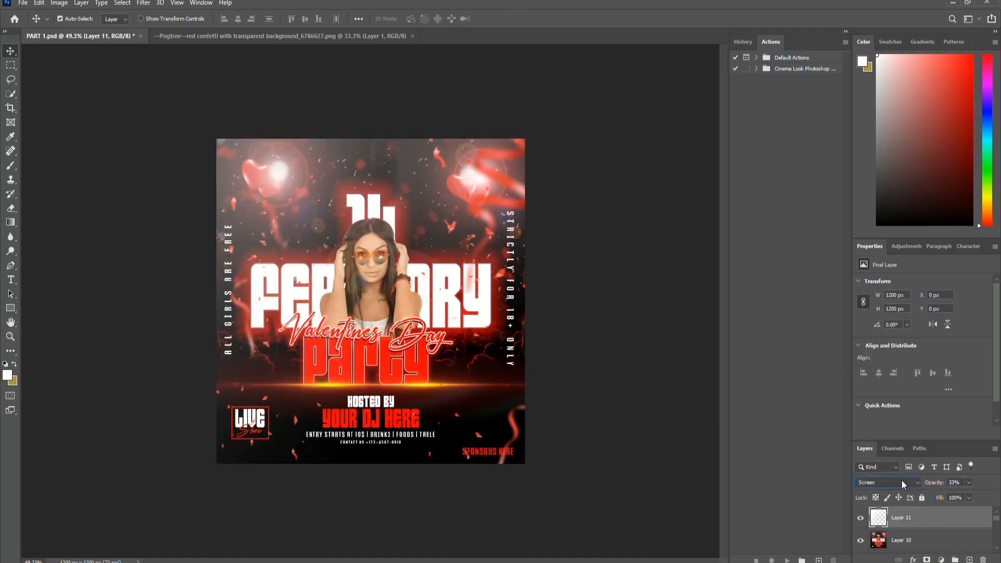
Move the white gradient layer down the poster to about X 601 px, Y 914 px.
key(ctrl+t)
drag(344, 217, 336, 301)
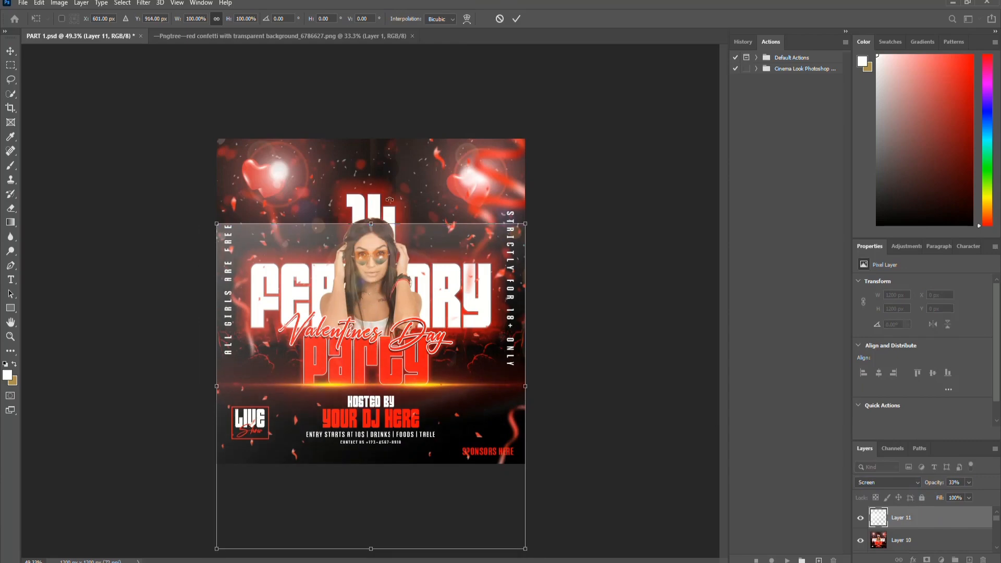
click(516, 19)
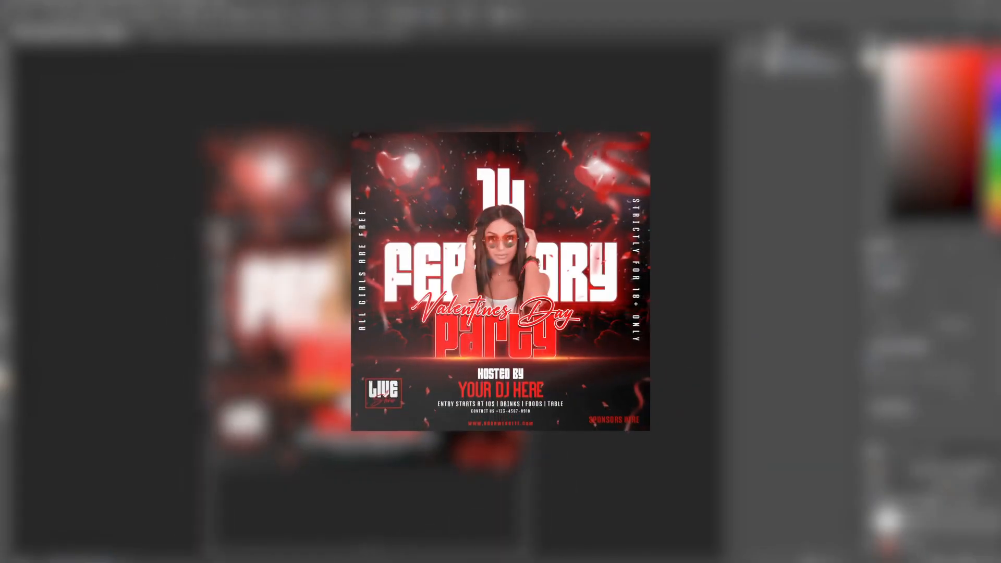